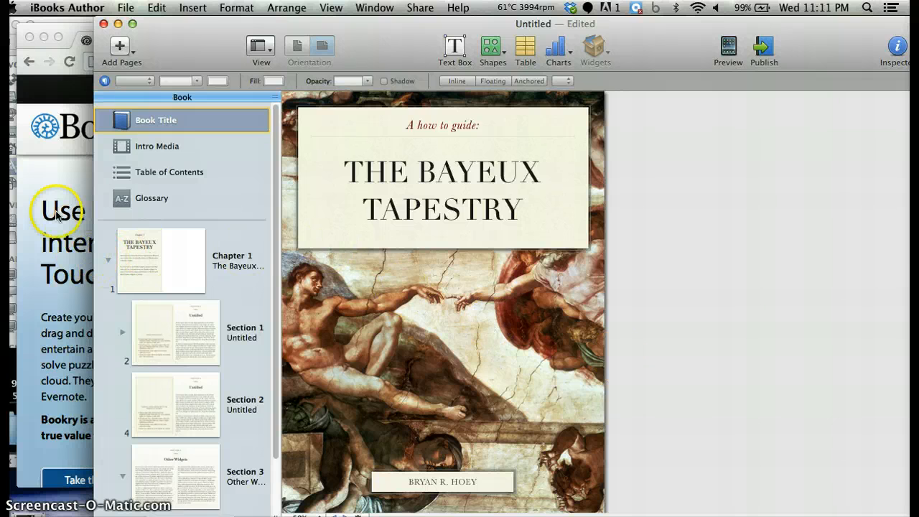
# Step: Switch to the Bookry website in Chrome and log in to the account with the saved credentials
pyautogui.click(36, 195)
pyautogui.moveTo(174, 63); pyautogui.dragTo(142, 57)
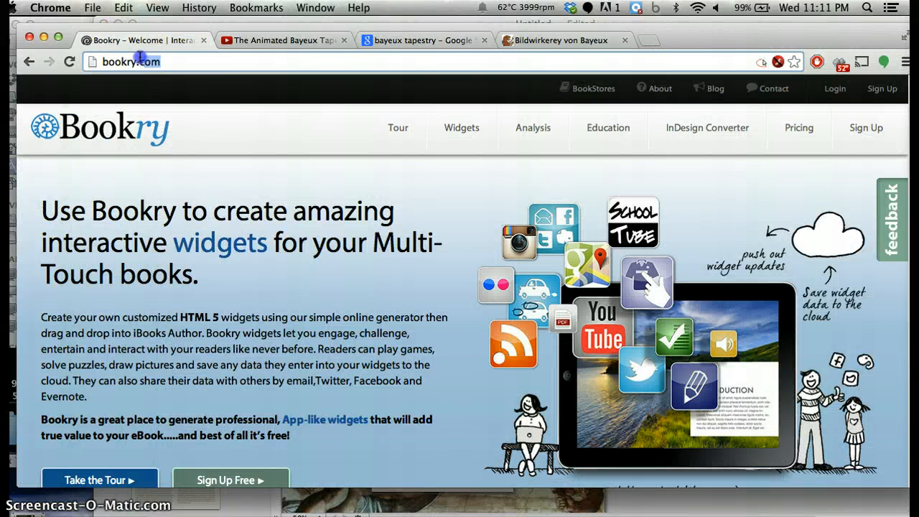
pyautogui.click(167, 66)
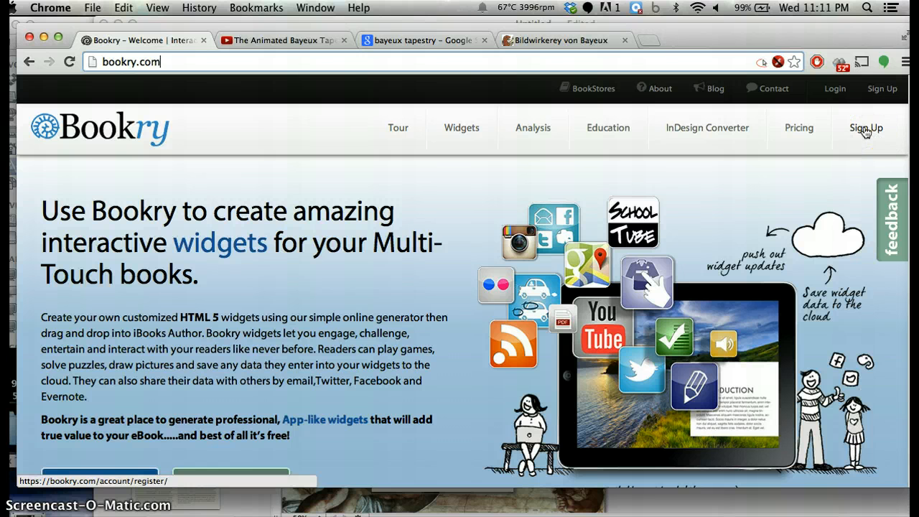
pyautogui.click(832, 87)
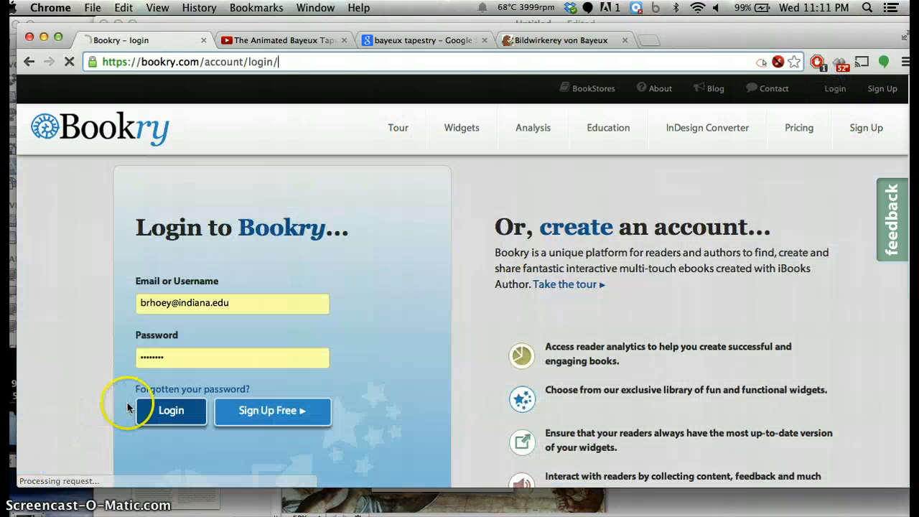
pyautogui.click(151, 410)
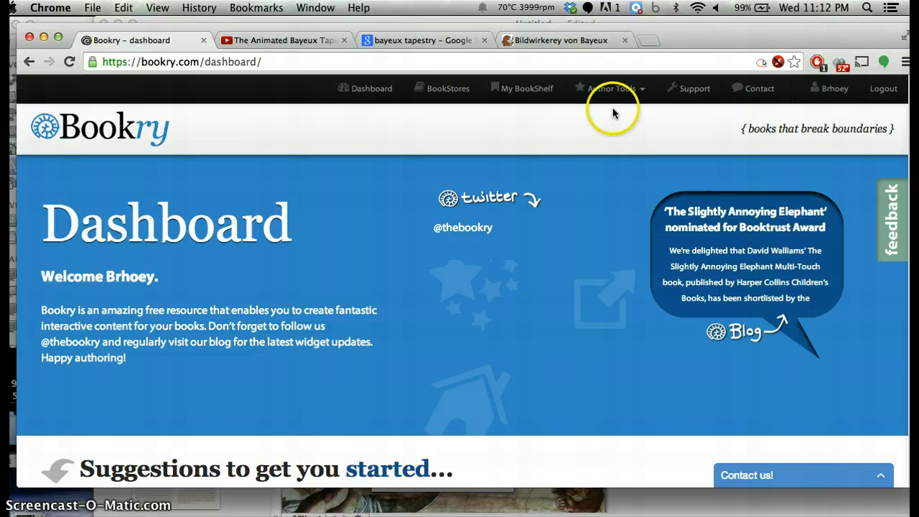
# Step: Open Bookry's Widget Library from the author tools and skim the first widgets offered
pyautogui.click(623, 89)
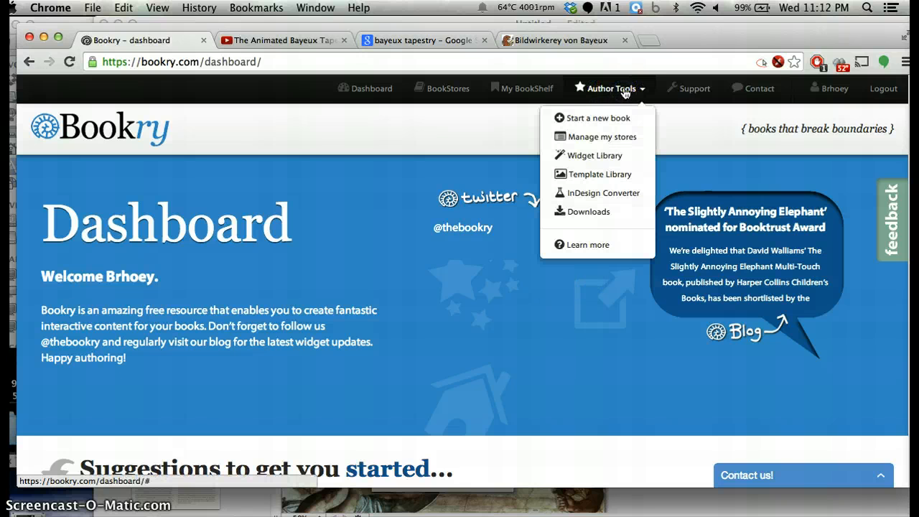
pyautogui.click(606, 155)
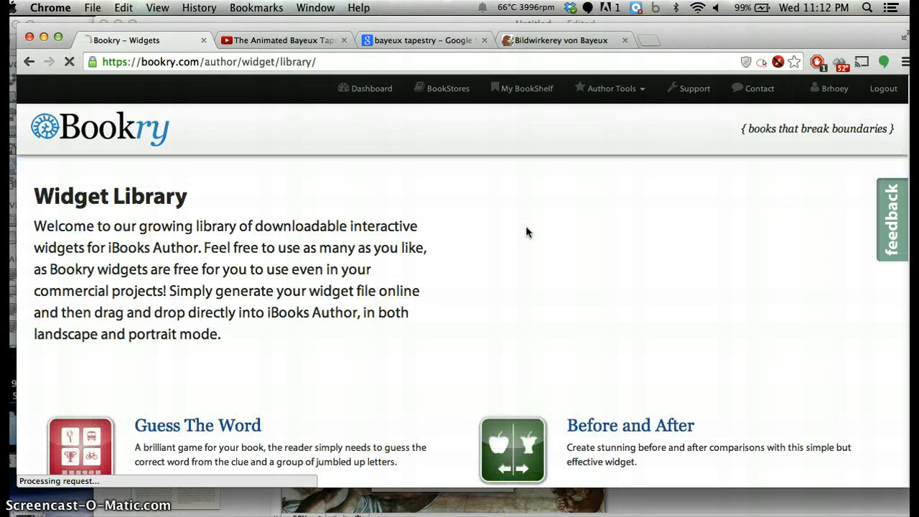
pyautogui.scroll(-5, 431, 330)
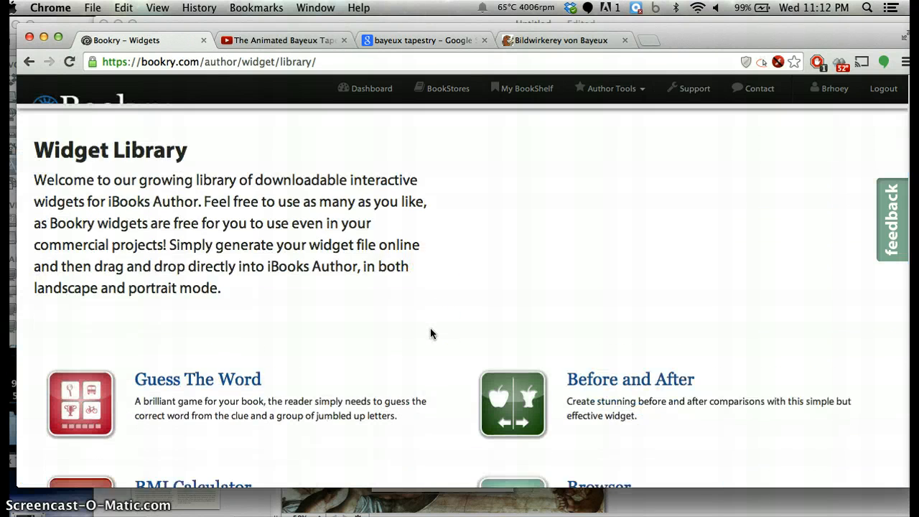
pyautogui.scroll(-4, 431, 333)
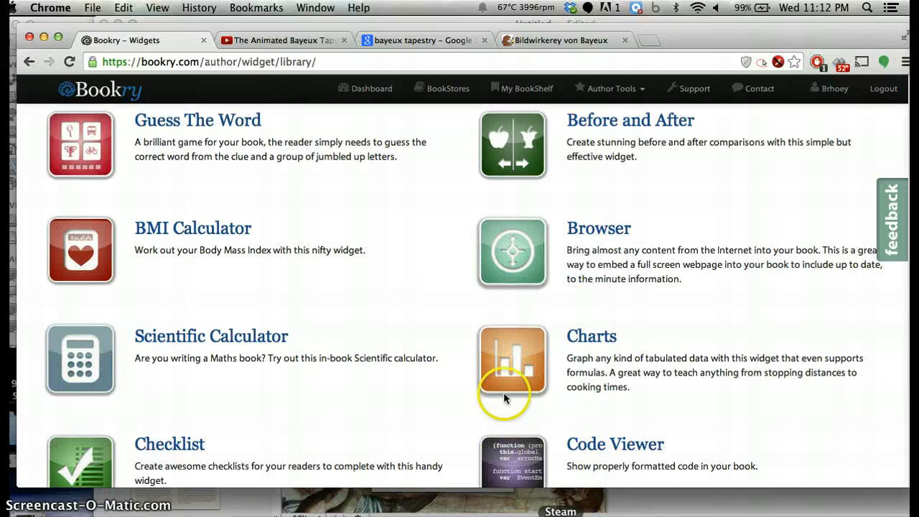
pyautogui.scroll(-3, 427, 312)
pyautogui.scroll(5, 430, 323)
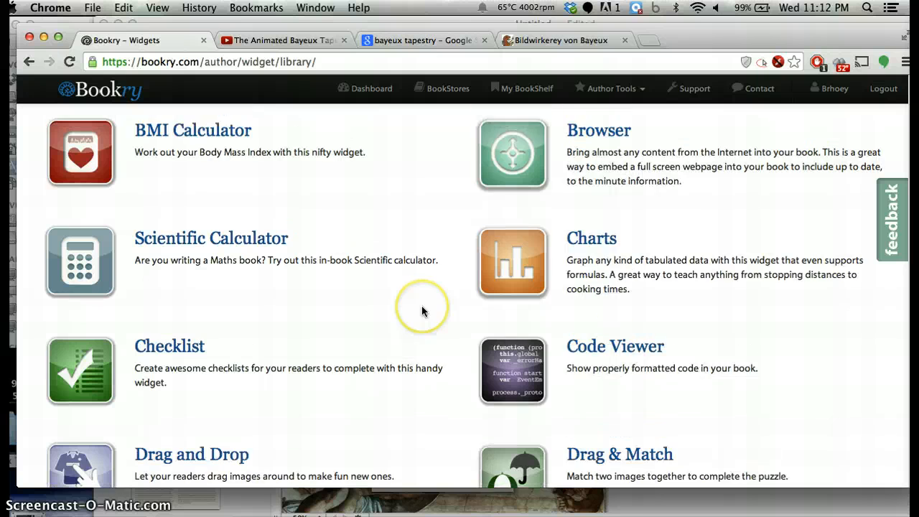
# Step: Switch to iBooks Author and look through the built-in shape and chart types
pyautogui.click(600, 516)
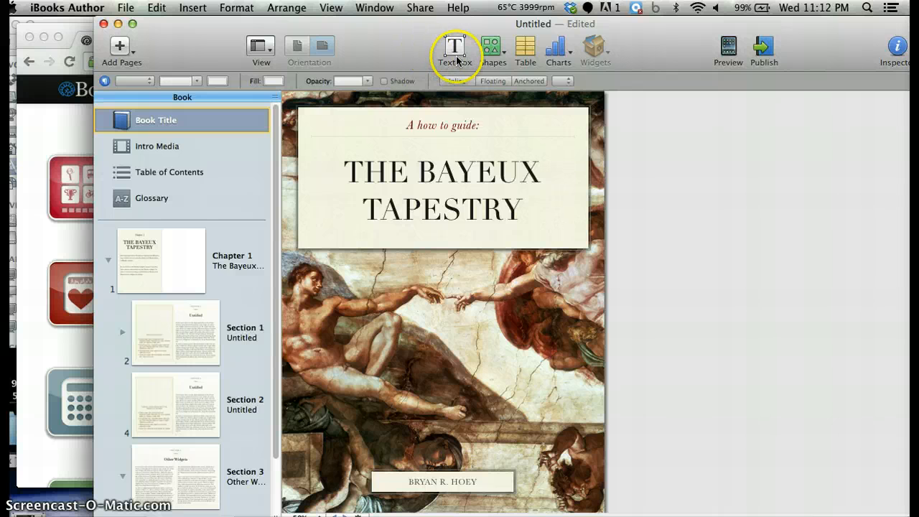
pyautogui.click(497, 51)
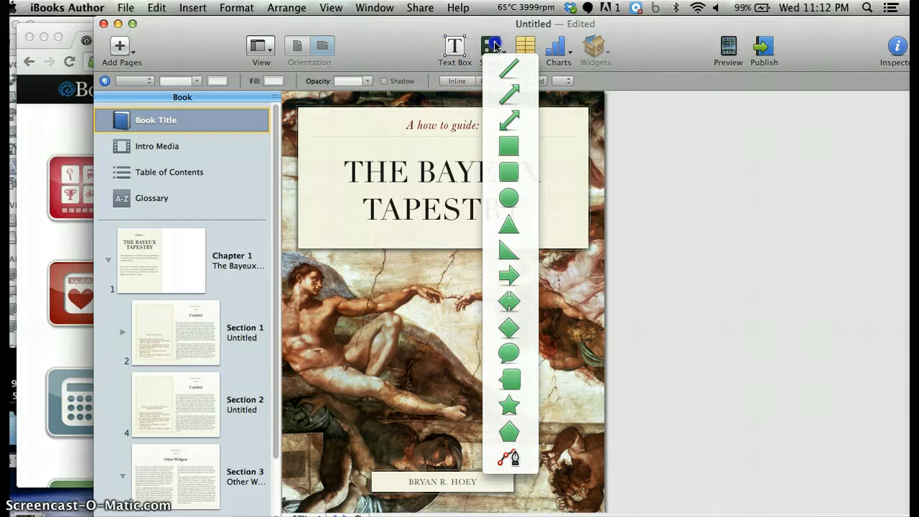
pyautogui.click(531, 52)
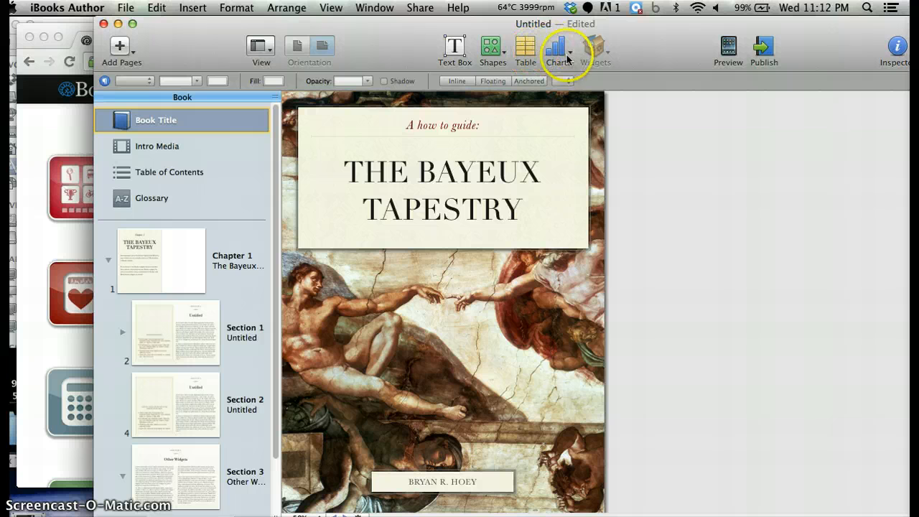
pyautogui.click(568, 54)
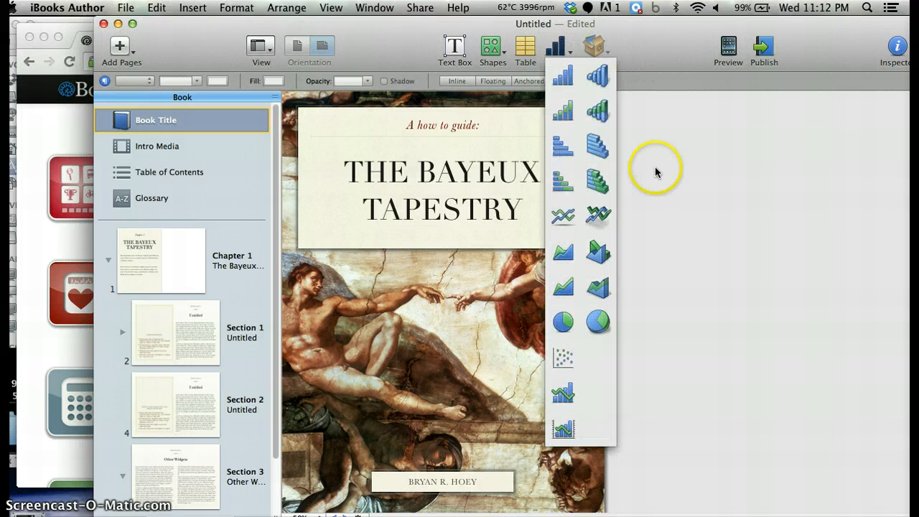
pyautogui.click(636, 259)
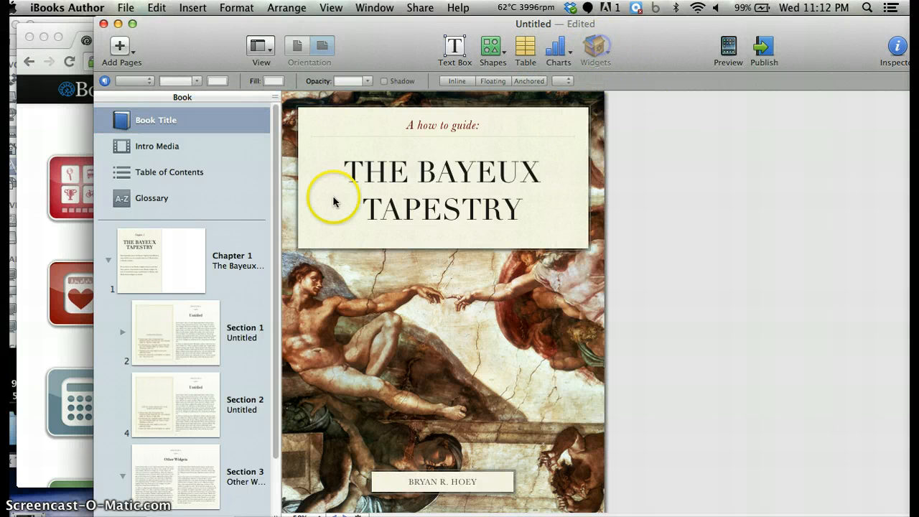
# Step: Go to the Chapter 1 page, place the focus in its body text, and examine the built-in widget types, including Keynote, Review, 3D and HTML
pyautogui.click(163, 246)
pyautogui.click(436, 313)
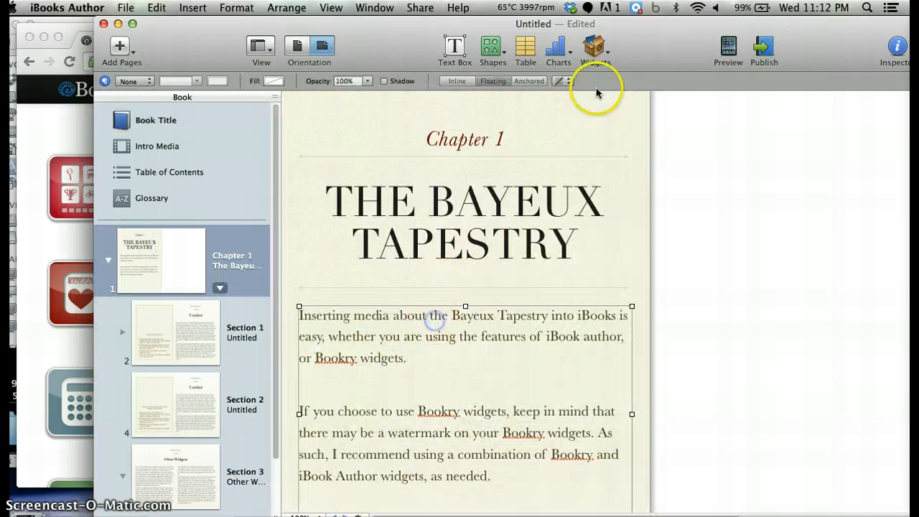
pyautogui.click(608, 50)
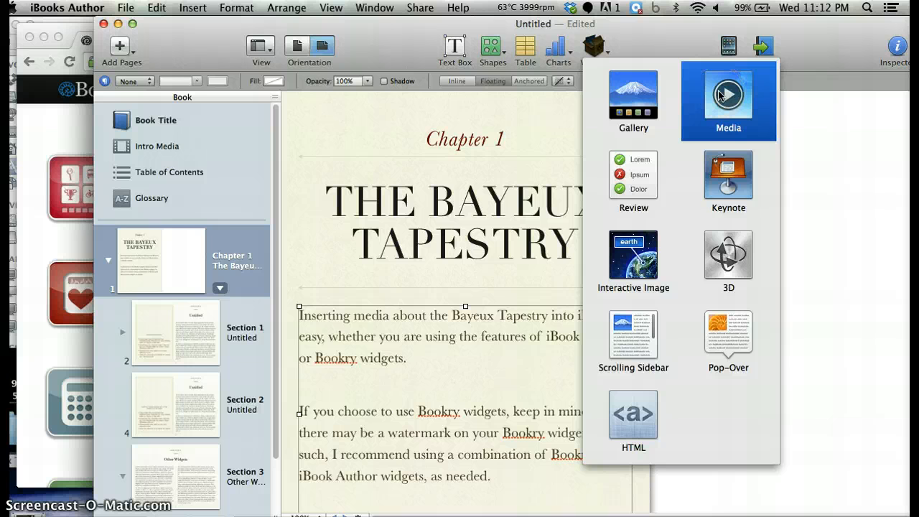
pyautogui.click(739, 186)
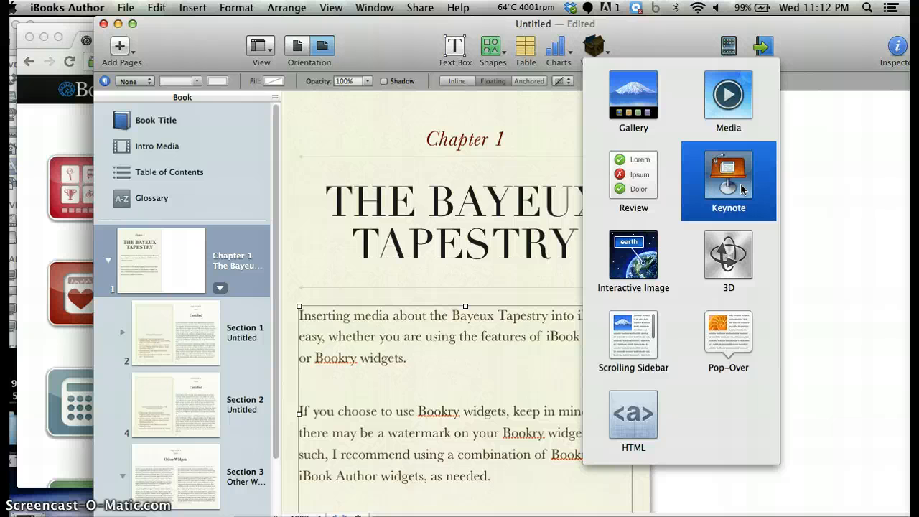
pyautogui.click(652, 176)
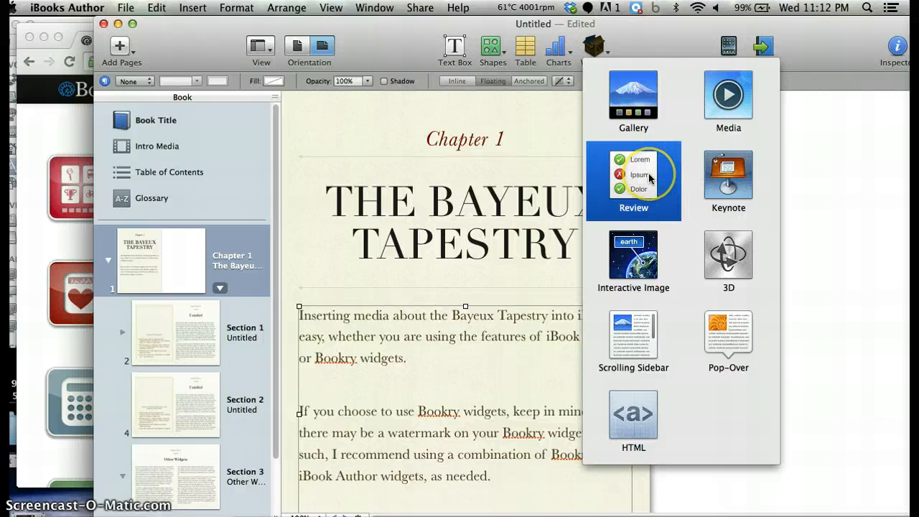
pyautogui.click(636, 247)
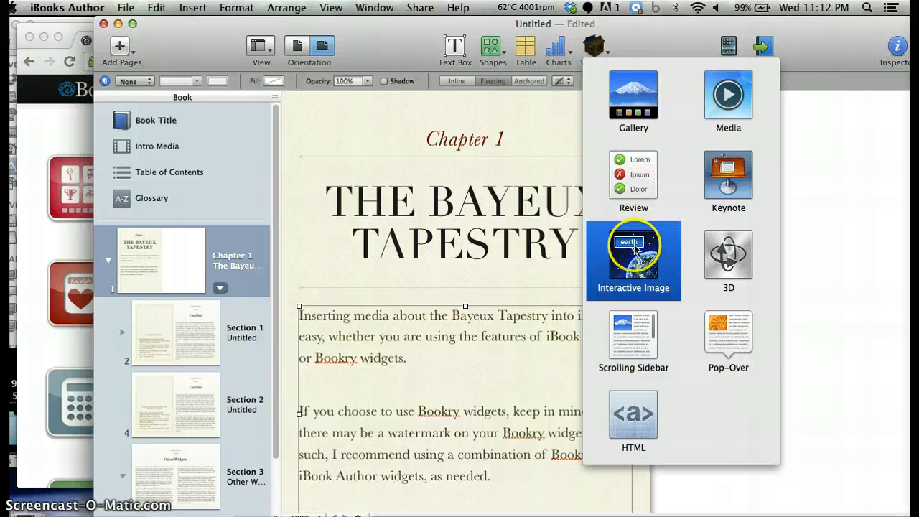
pyautogui.click(728, 263)
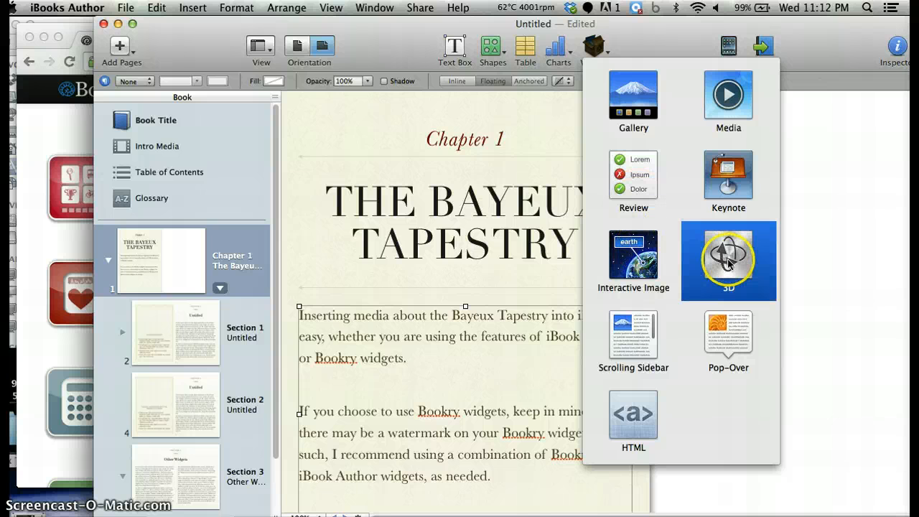
pyautogui.click(741, 349)
pyautogui.click(634, 327)
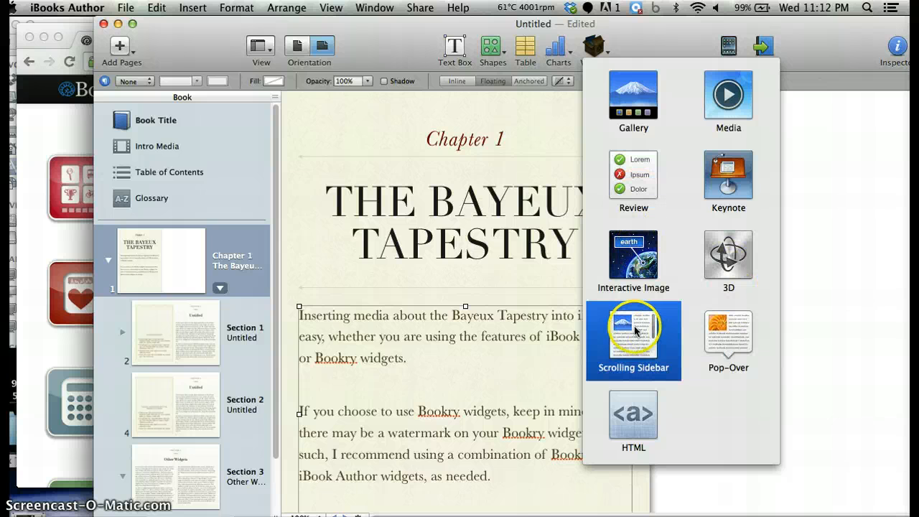
pyautogui.click(630, 414)
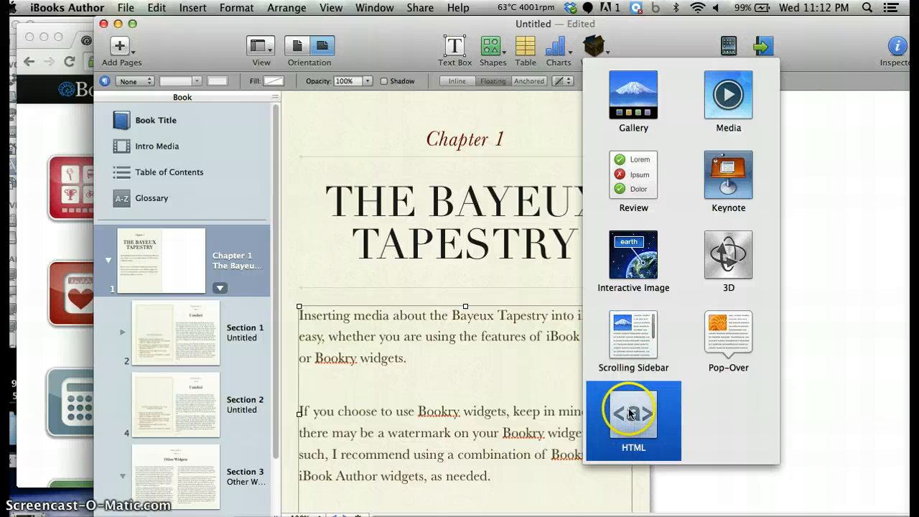
pyautogui.click(814, 216)
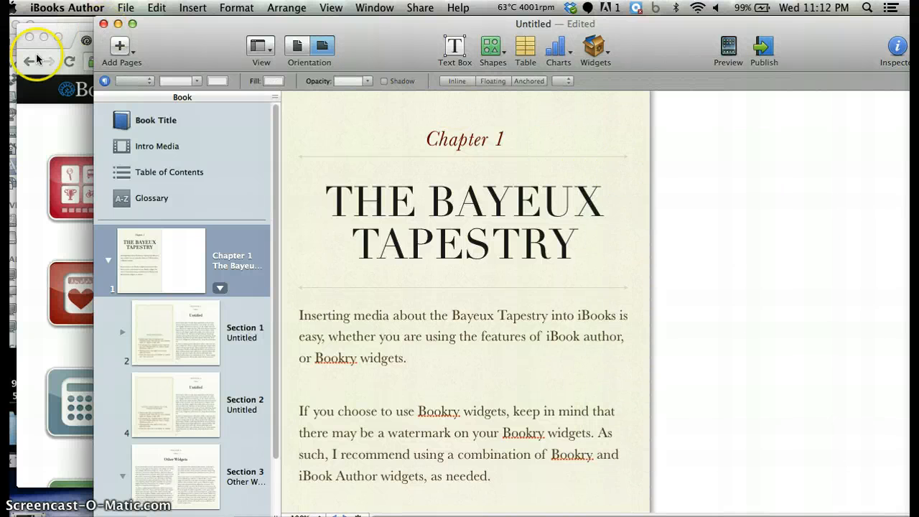
# Step: Switch to Chrome and review the full range of widgets in Bookry's Widget Library, down to WordSearch and YouTube
pyautogui.click(42, 112)
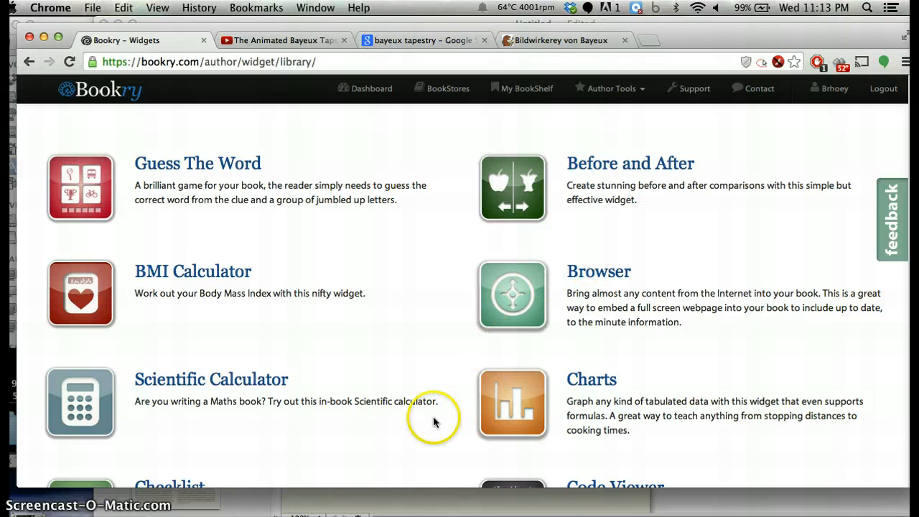
pyautogui.scroll(-2, 423, 421)
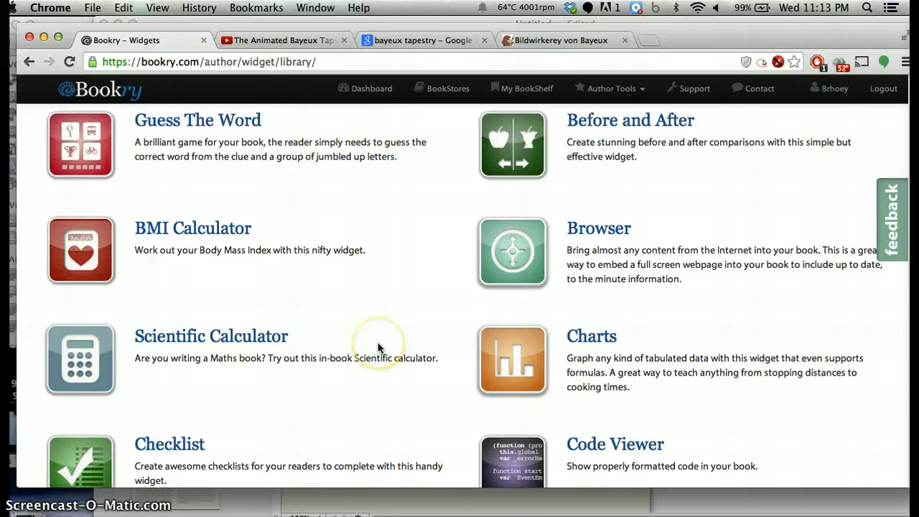
pyautogui.scroll(-5, 426, 337)
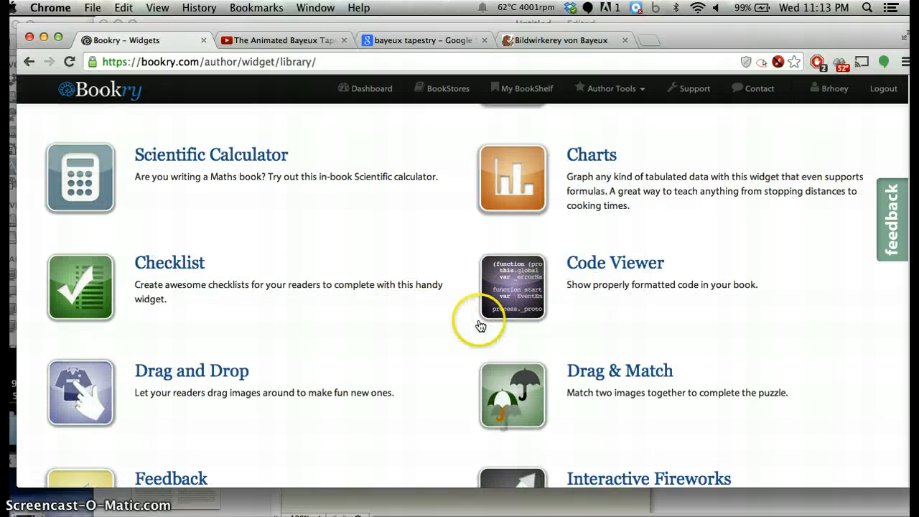
pyautogui.scroll(-3, 478, 323)
pyautogui.scroll(-1, 478, 327)
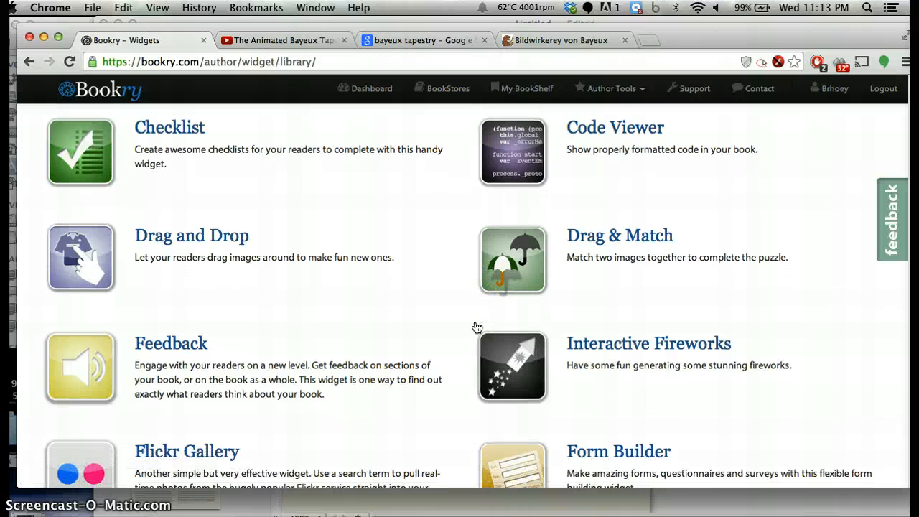
pyautogui.scroll(-5, 473, 325)
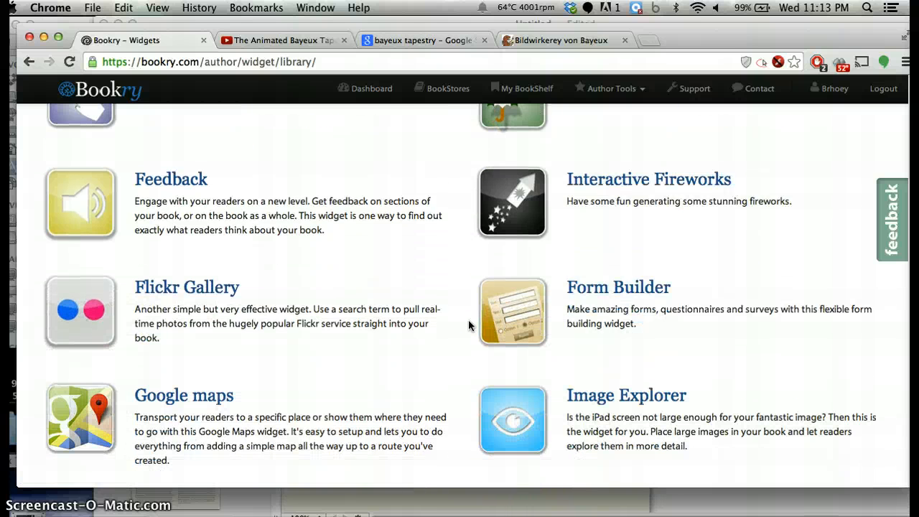
pyautogui.scroll(-2, 468, 325)
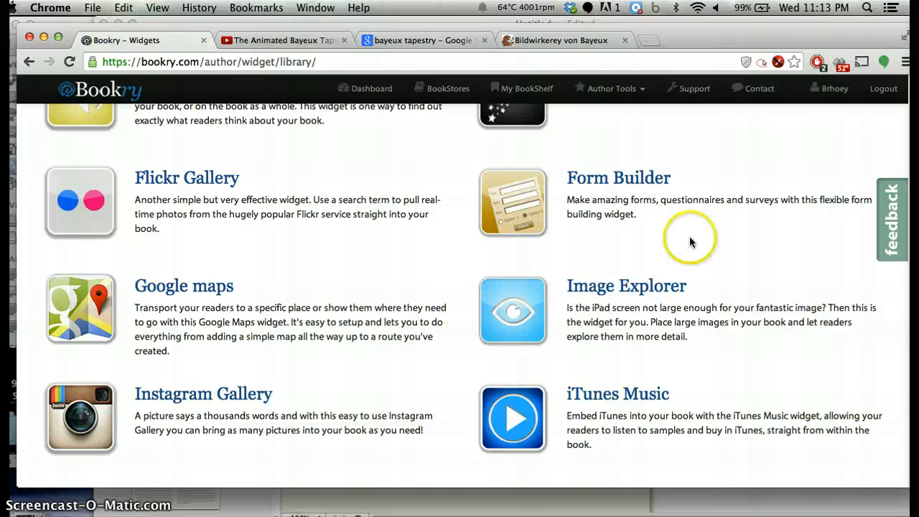
pyautogui.click(795, 201)
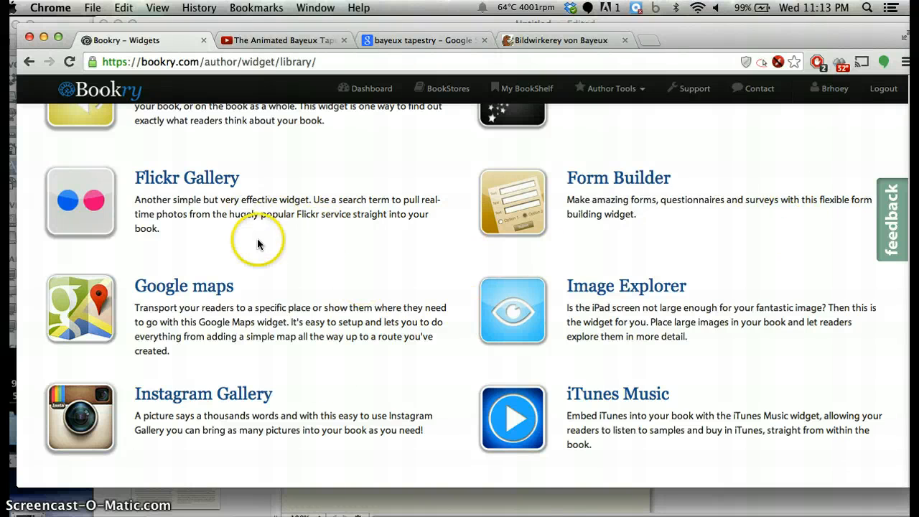
pyautogui.scroll(-7, 257, 244)
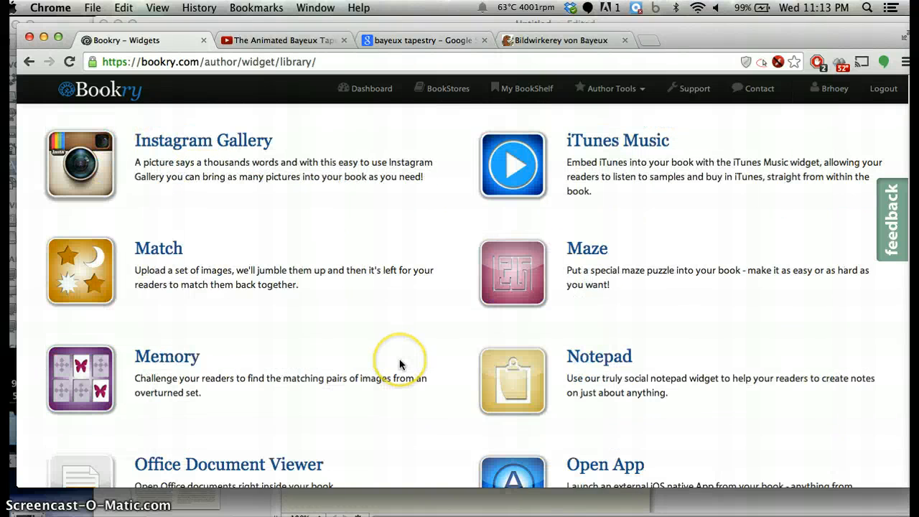
pyautogui.scroll(-13, 400, 364)
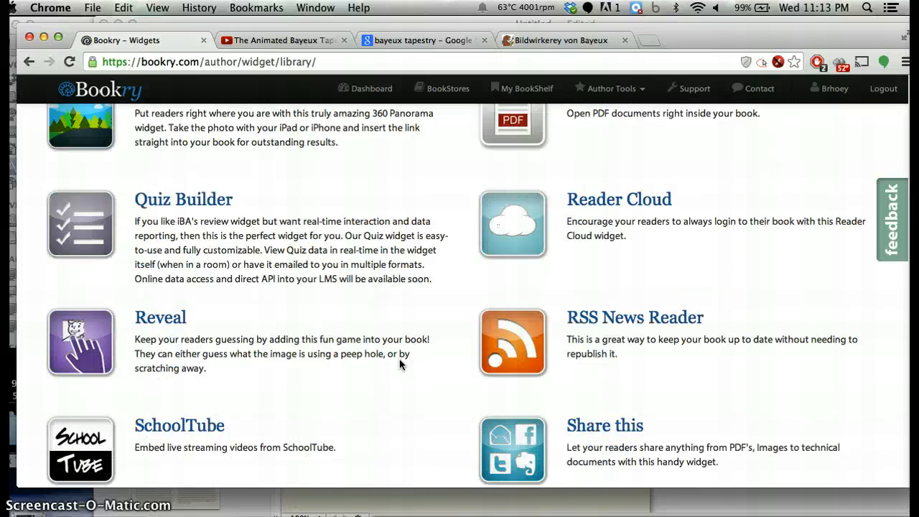
pyautogui.scroll(-13, 400, 364)
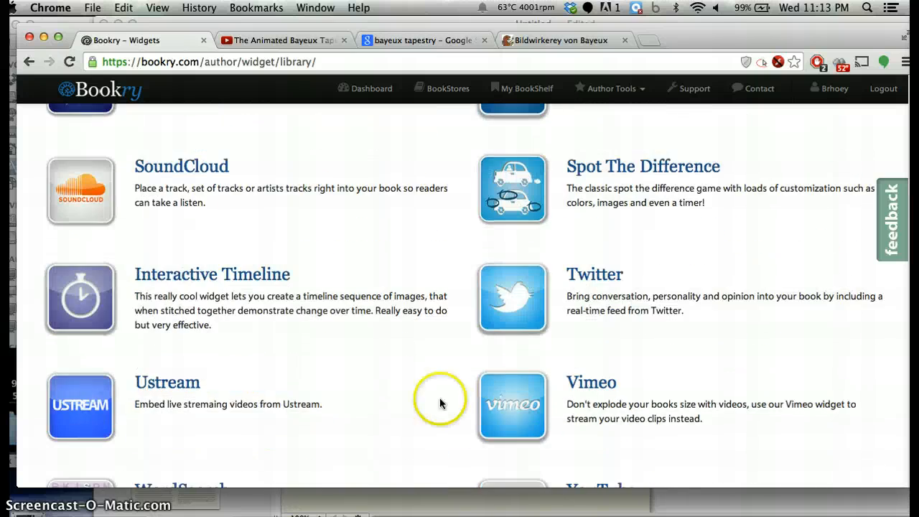
pyautogui.scroll(-7, 482, 416)
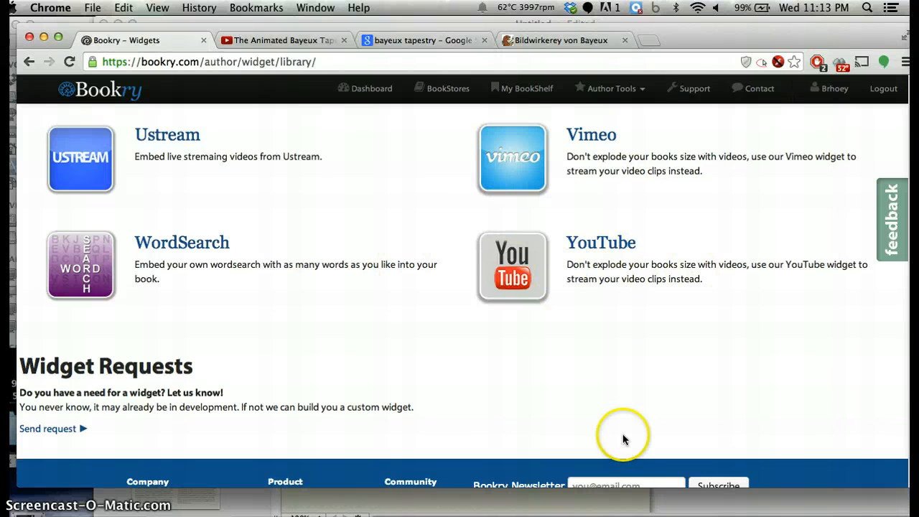
# Step: Compare iBooks Author's built-in widget types with the widgets in Bookry's Widget Library in Chrome
pyautogui.click(615, 511)
pyautogui.click(594, 49)
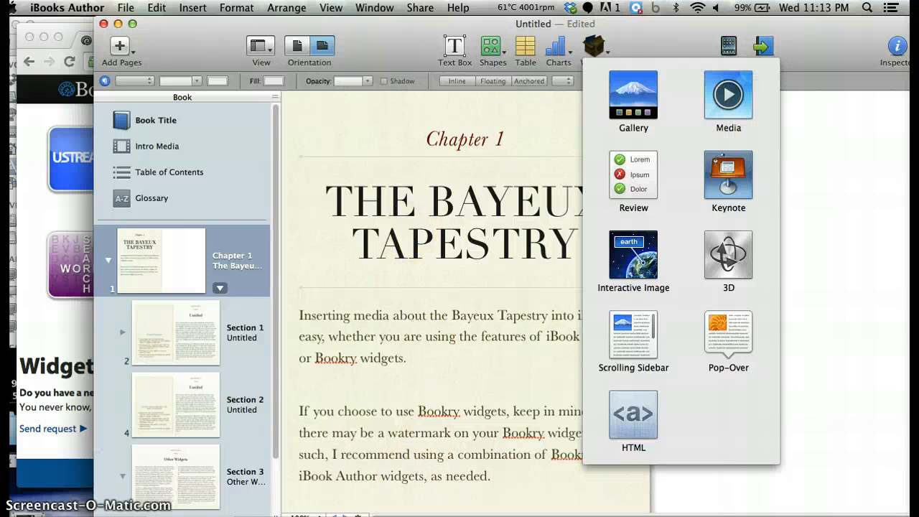
pyautogui.click(326, 512)
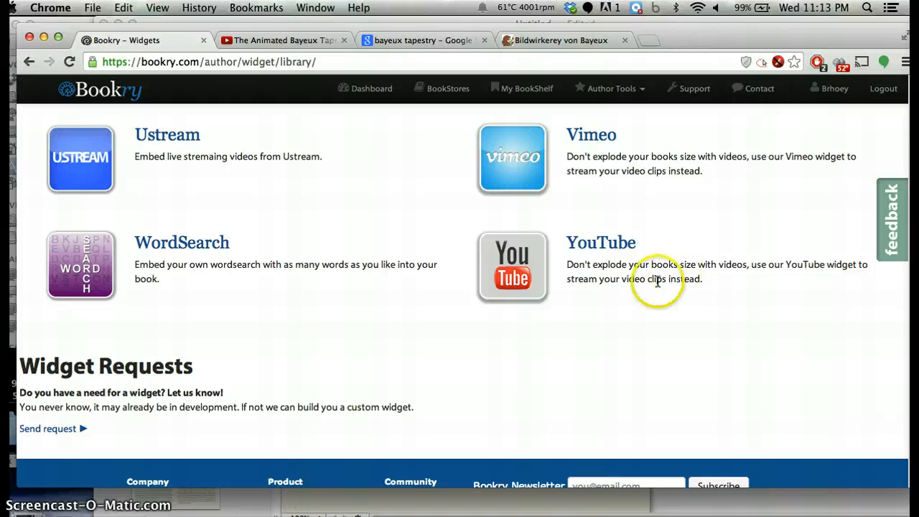
pyautogui.scroll(10, 652, 280)
pyautogui.click(600, 511)
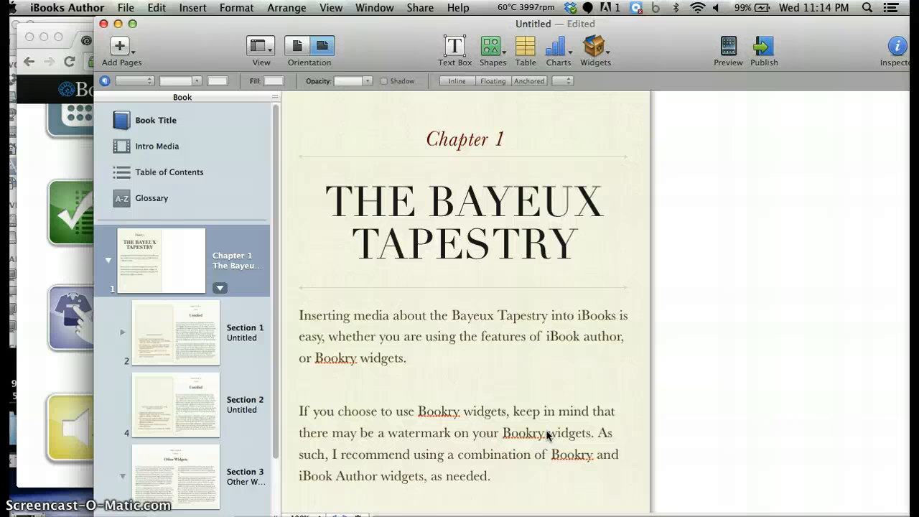
pyautogui.click(32, 300)
pyautogui.scroll(-5, 431, 359)
pyautogui.scroll(10, 431, 359)
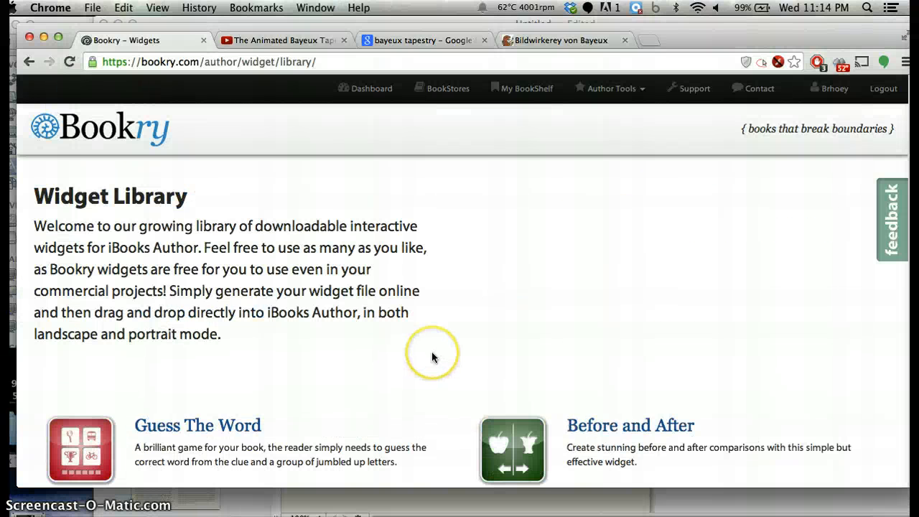
pyautogui.scroll(-5, 431, 352)
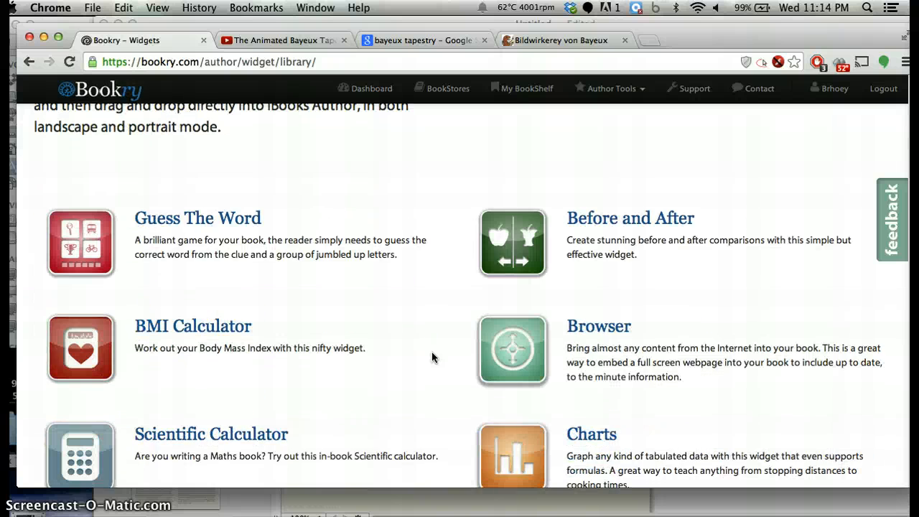
pyautogui.scroll(-4, 431, 357)
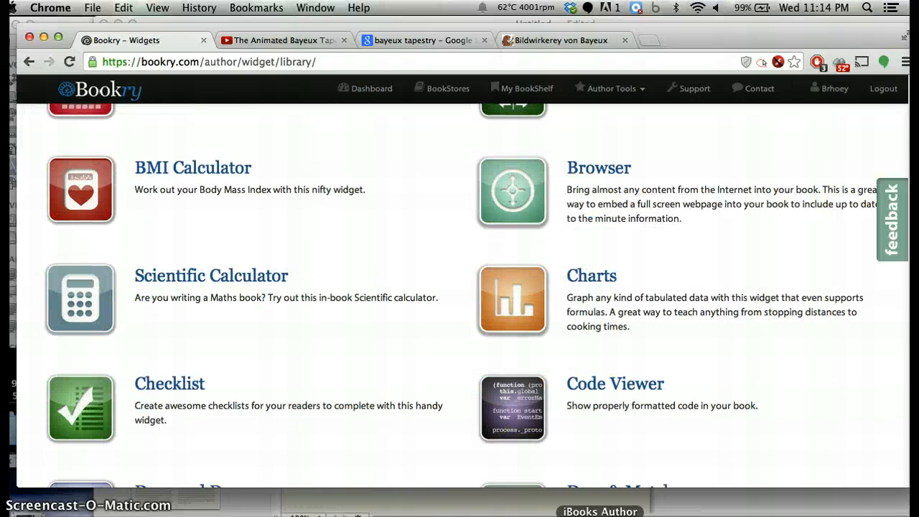
# Step: Switch to iBooks Author, open the Section 1 page and reposition the window to show the page's full width
pyautogui.click(601, 515)
pyautogui.click(211, 321)
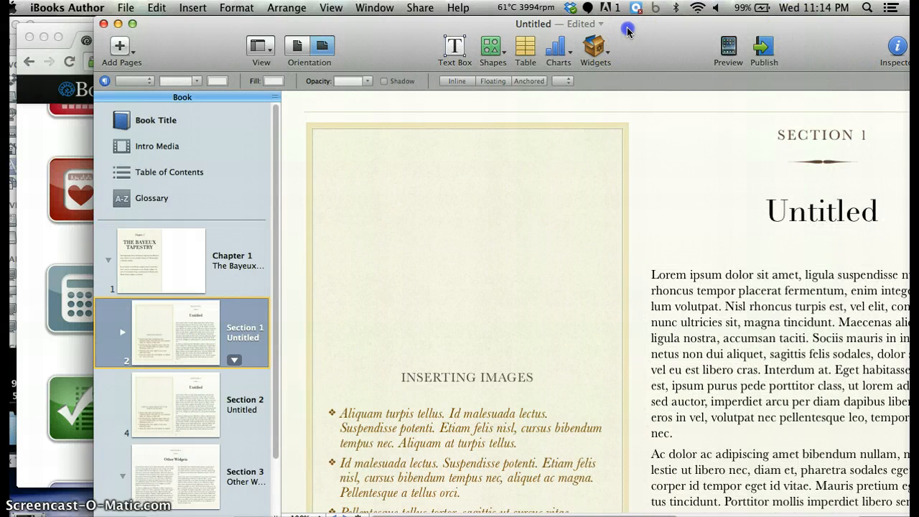
pyautogui.moveTo(627, 31); pyautogui.dragTo(529, 14)
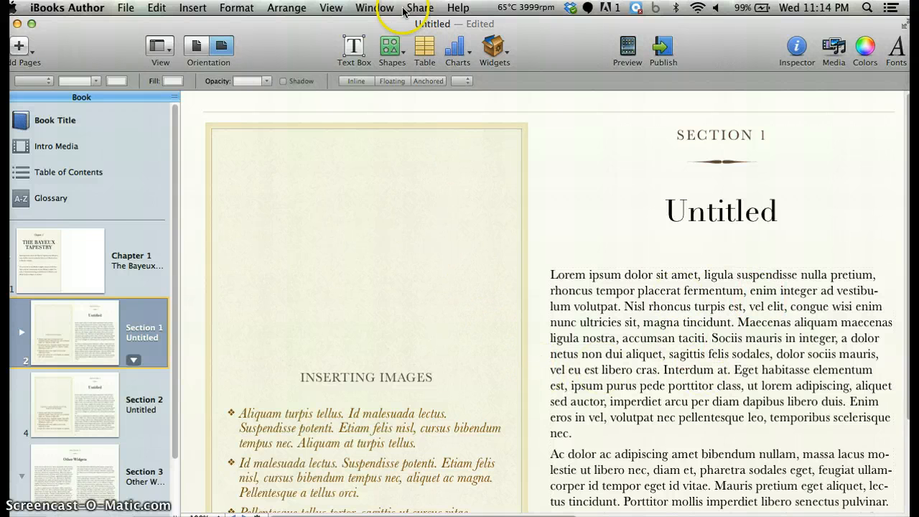
pyautogui.moveTo(396, 27); pyautogui.dragTo(417, 14)
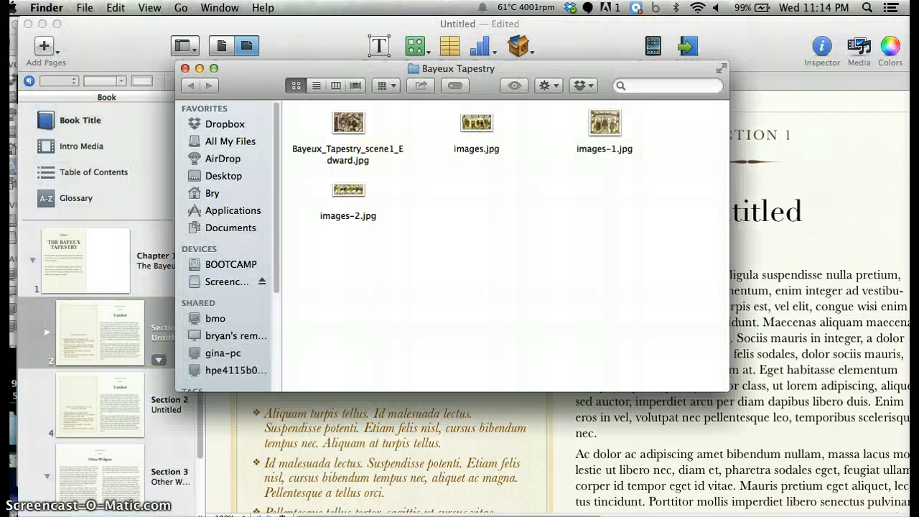
# Step: Insert Bayeux_Tapestry_scene1_Edward.jpg from the Bayeux Tapestry folder above the Inserting Images heading in Section 1
pyautogui.moveTo(316, 72); pyautogui.dragTo(685, 243)
pyautogui.click(720, 293)
pyautogui.moveTo(722, 294); pyautogui.dragTo(395, 227)
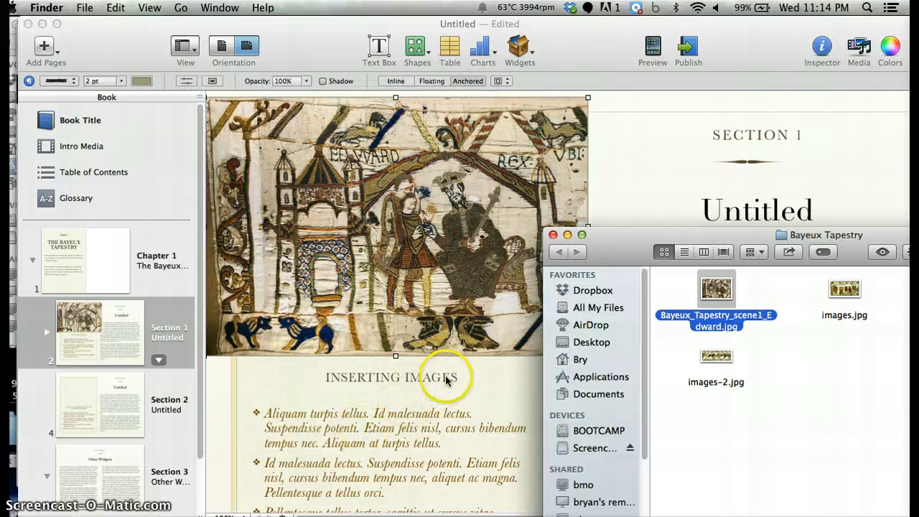
# Step: Scale the inserted tapestry image down so it fits within the framed panel above the Inserting Images heading
pyautogui.moveTo(603, 239); pyautogui.dragTo(536, 322)
pyautogui.moveTo(466, 252); pyautogui.dragTo(479, 285)
pyautogui.moveTo(479, 279); pyautogui.dragTo(479, 279)
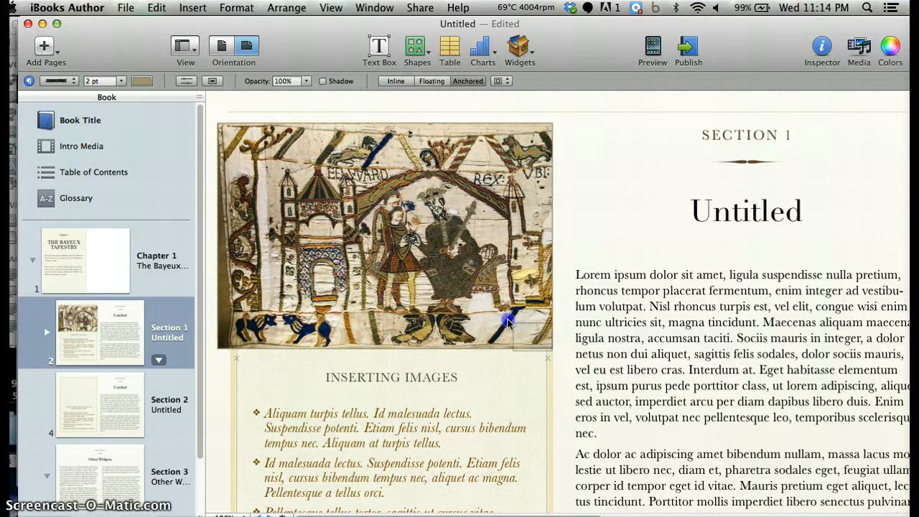
pyautogui.moveTo(507, 319); pyautogui.dragTo(499, 313)
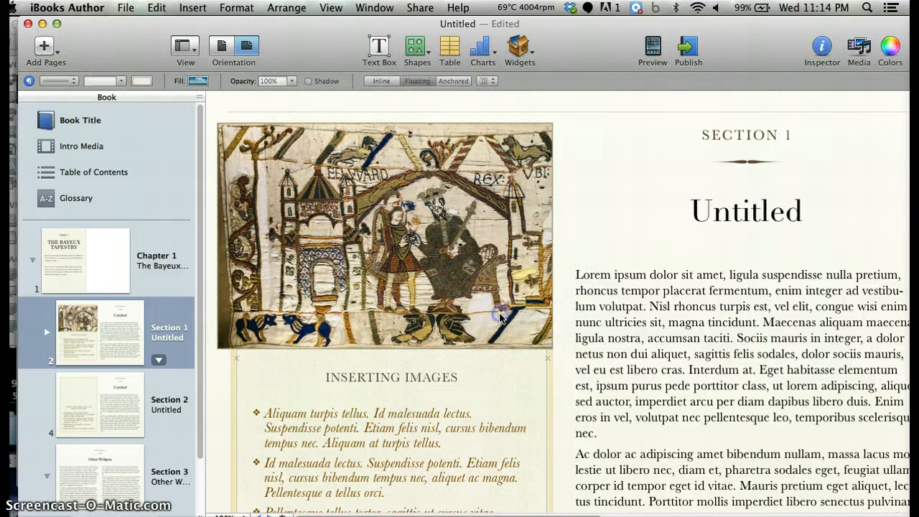
pyautogui.click(237, 332)
pyautogui.moveTo(218, 347); pyautogui.dragTo(268, 325)
# Step: Nudge the tapestry image left and down until it sits centred inside the panel's frame, and deselect it
pyautogui.press('Left')
pyautogui.press('Left')
pyautogui.press('Left')
pyautogui.press('Left')
pyautogui.press('Left')
pyautogui.press('Left')
pyautogui.press('Left')
pyautogui.press('Left')
pyautogui.press('Left')
pyautogui.press('Left')
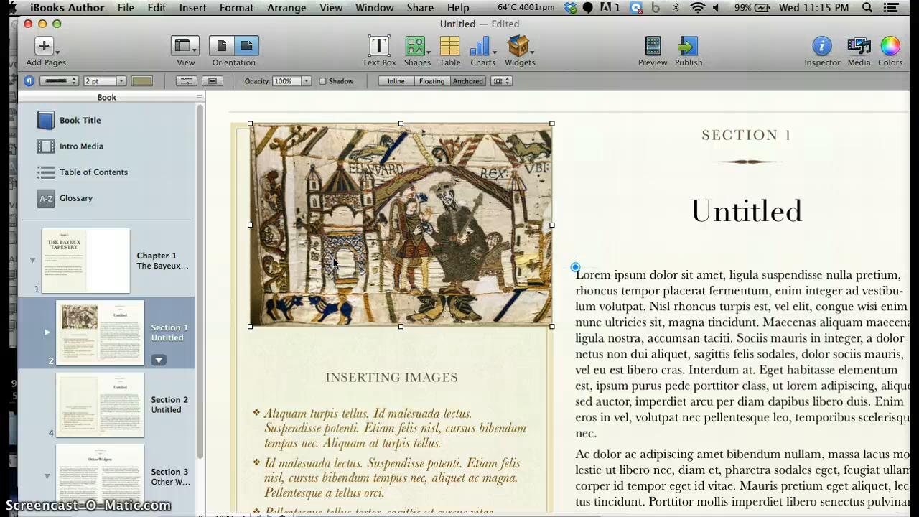
pyautogui.press('Left')
pyautogui.press('Left')
pyautogui.press('Left')
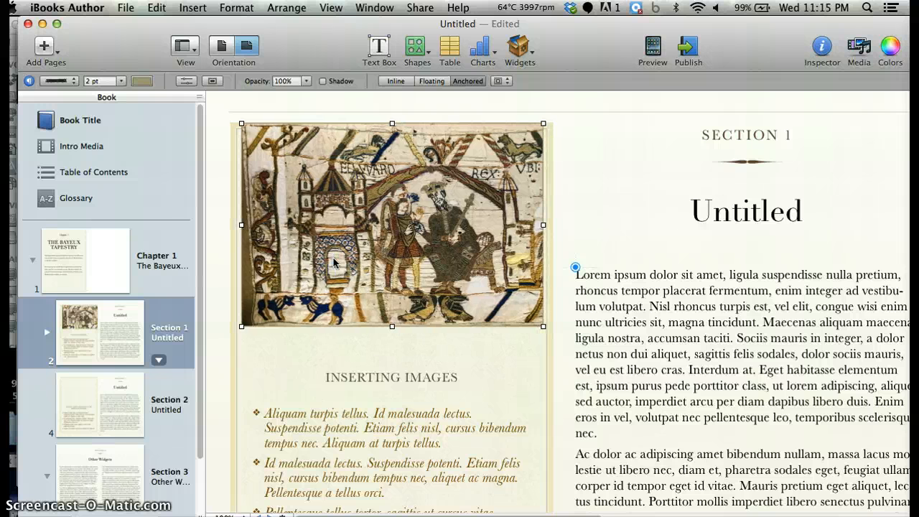
pyautogui.press('Down')
pyautogui.press('Down')
pyautogui.press('Down')
pyautogui.press('Down')
pyautogui.press('Down')
pyautogui.press('Down')
pyautogui.press('Down')
pyautogui.press('Down')
pyautogui.press('Down')
pyautogui.press('Down')
pyautogui.press('Down')
pyautogui.press('Down')
pyautogui.press('Down')
pyautogui.press('Down')
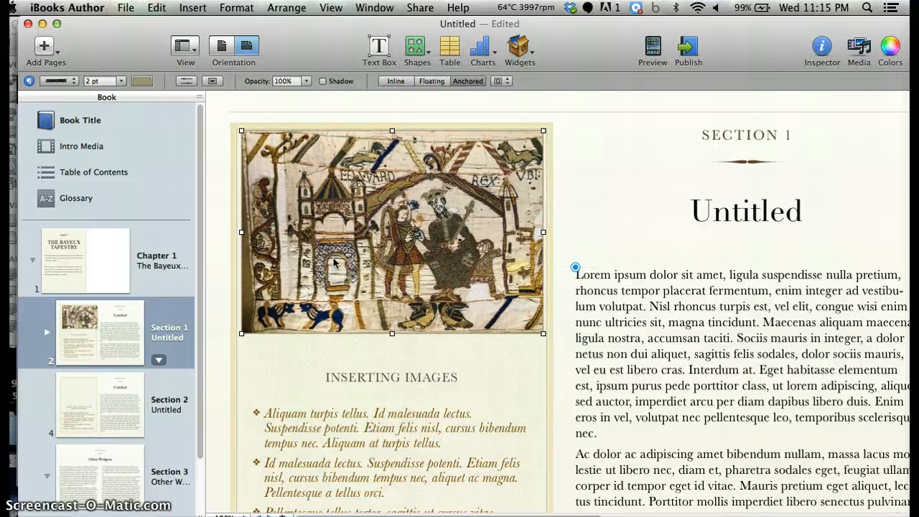
pyautogui.press('Left')
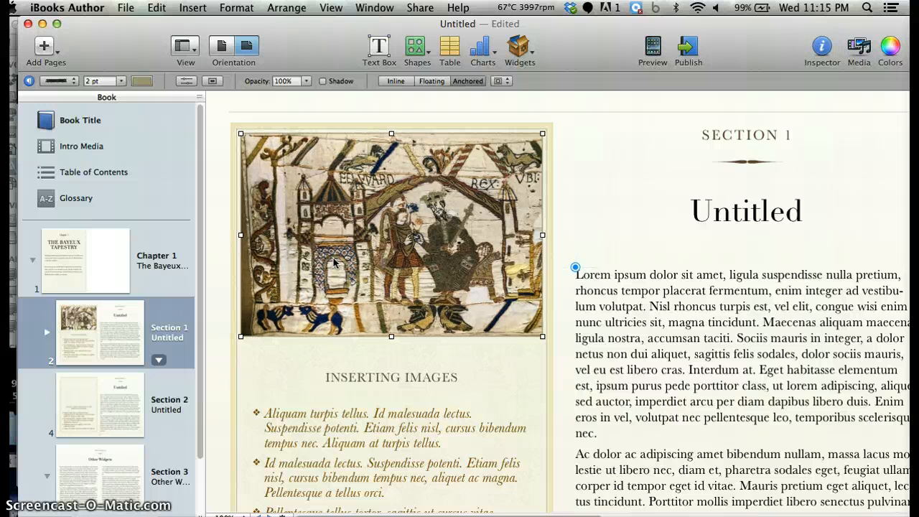
pyautogui.click(560, 188)
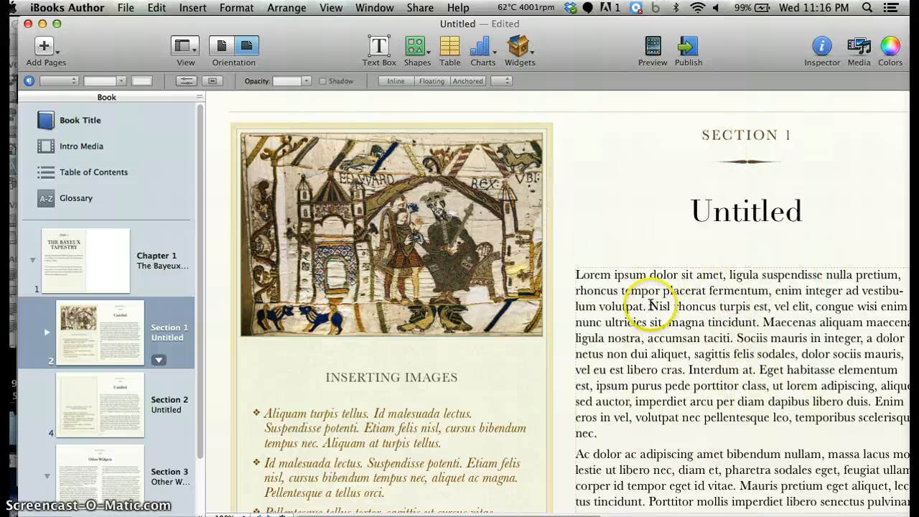
# Step: Examine the placeholder body text, bulleted list and title box on the Section 1 page
pyautogui.click(629, 271)
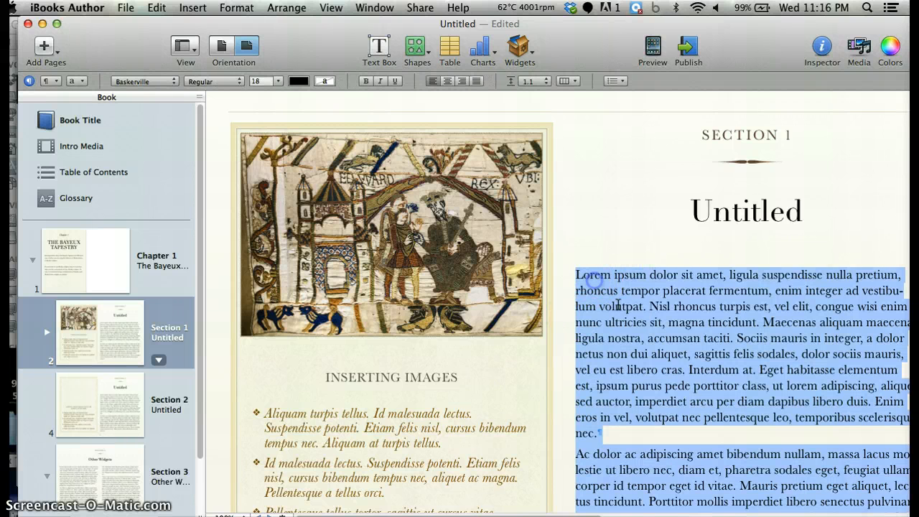
pyautogui.scroll(-3, 621, 307)
pyautogui.click(478, 349)
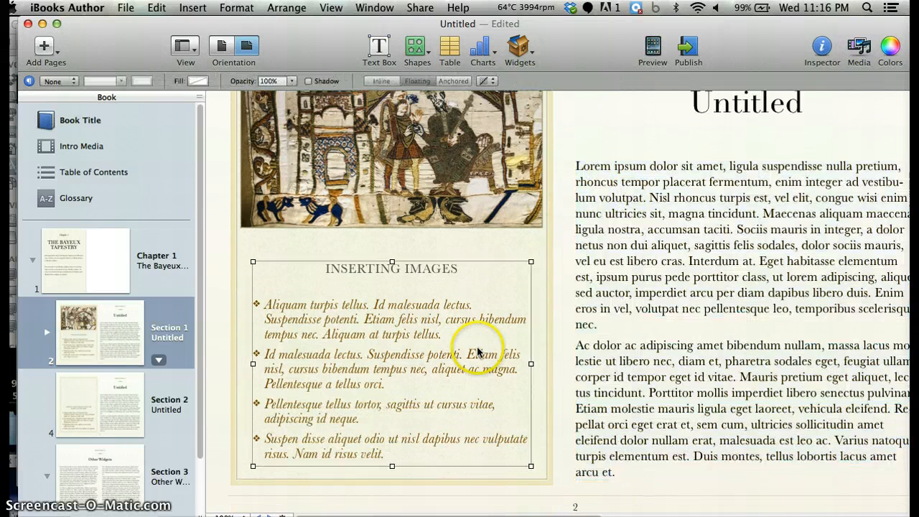
pyautogui.scroll(3, 478, 351)
pyautogui.click(274, 422)
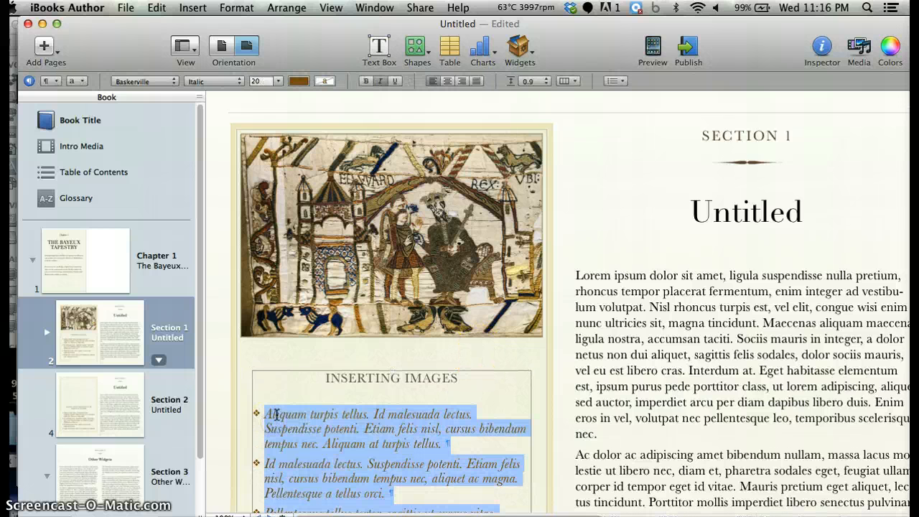
pyautogui.click(590, 208)
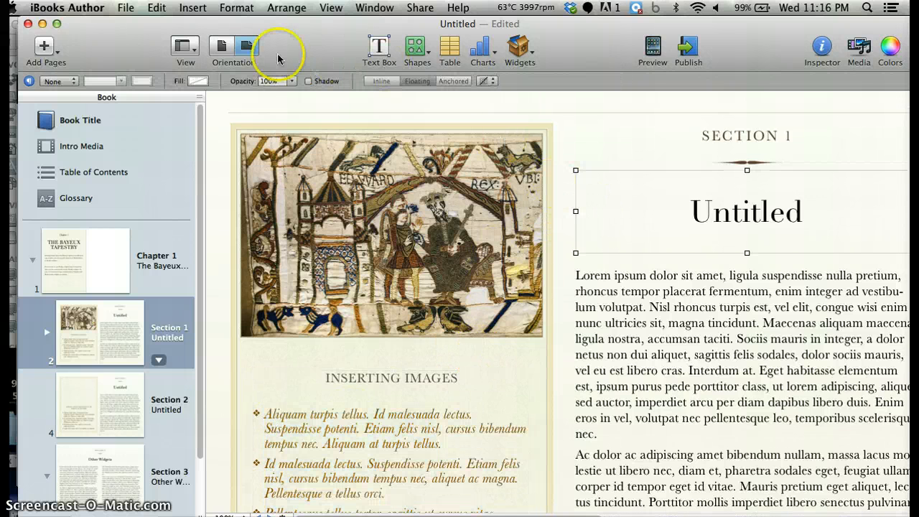
# Step: Open the Section 2 page, switch to Chrome and copy the web address of The Animated Bayeux Tapestry YouTube video
pyautogui.click(85, 387)
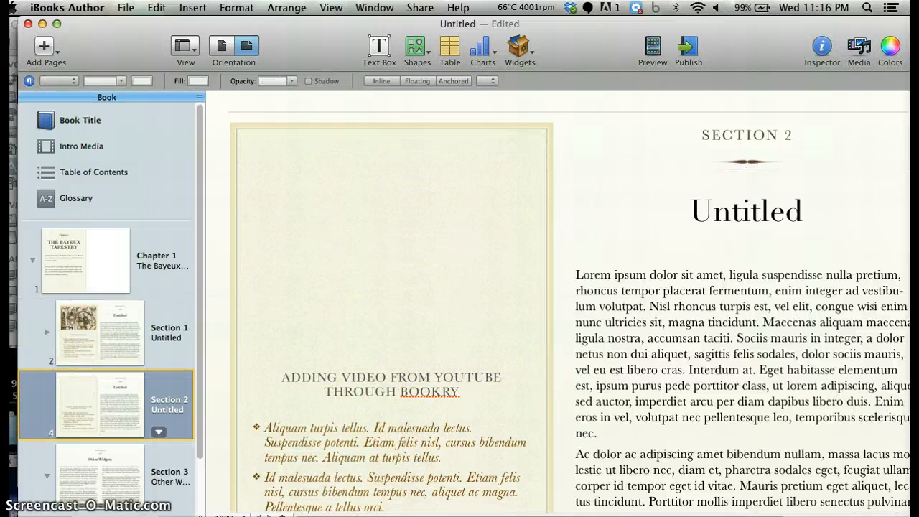
pyautogui.click(324, 514)
pyautogui.scroll(1, 672, 164)
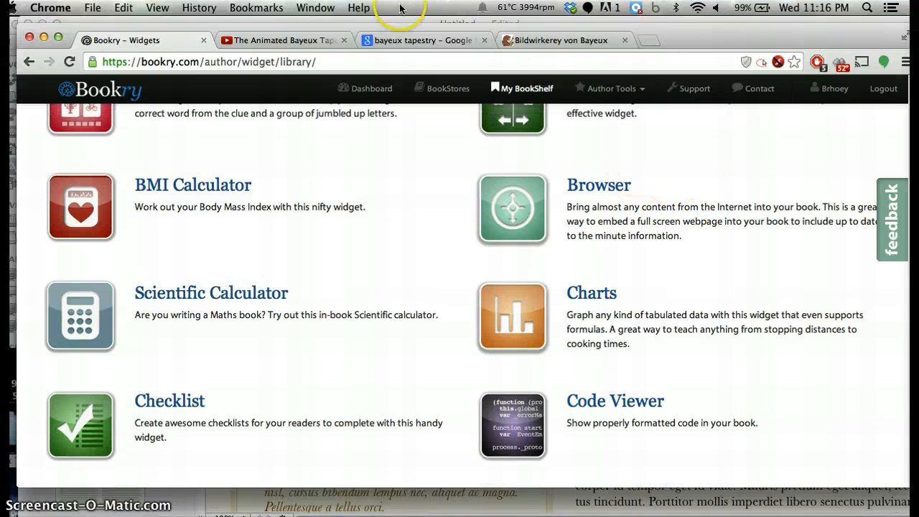
pyautogui.click(307, 40)
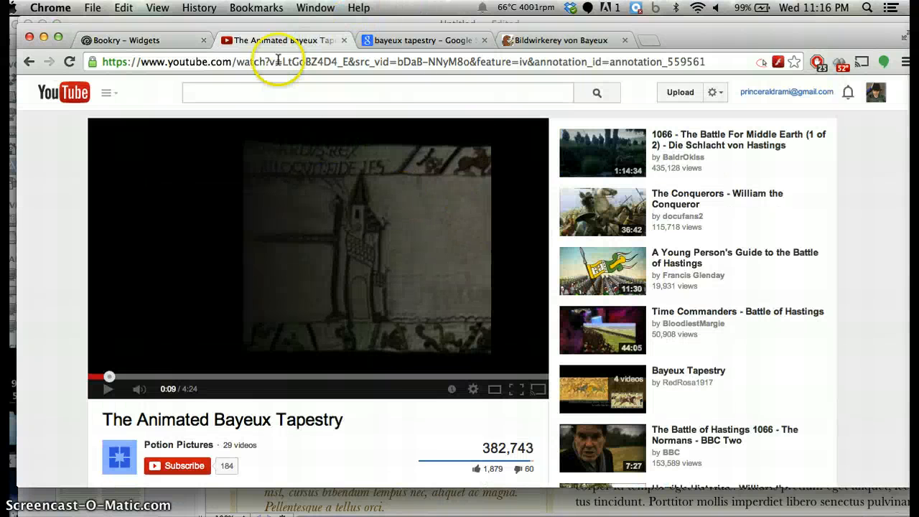
pyautogui.click(279, 62)
pyautogui.rightClick(279, 63)
pyautogui.click(306, 80)
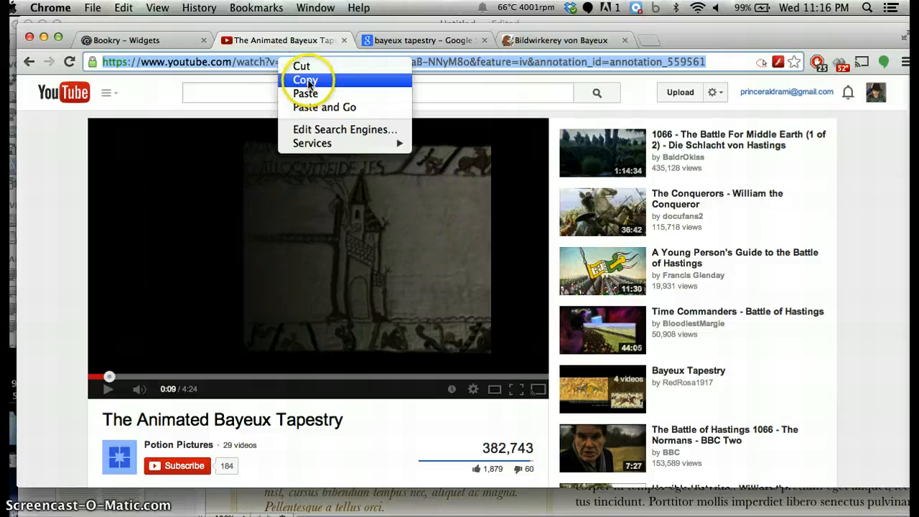
# Step: Play a few seconds of The Animated Bayeux Tapestry video and pause it
pyautogui.click(108, 388)
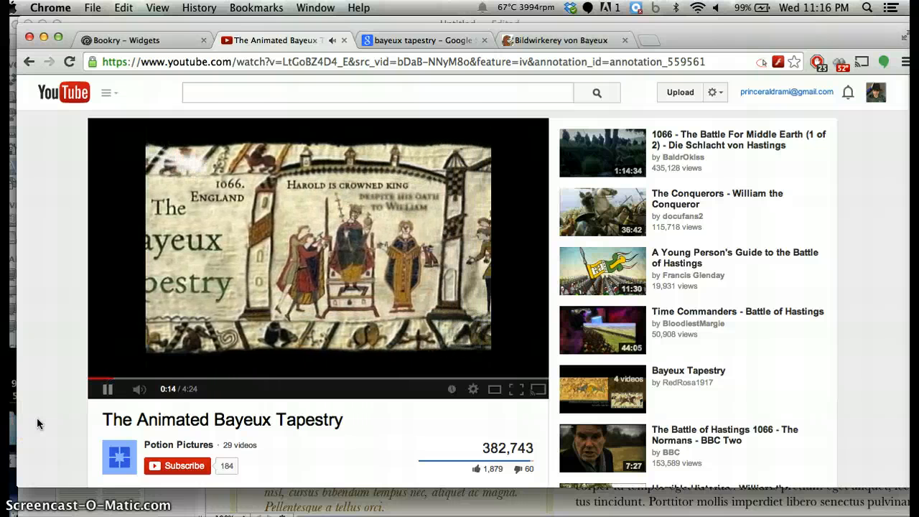
pyautogui.click(130, 345)
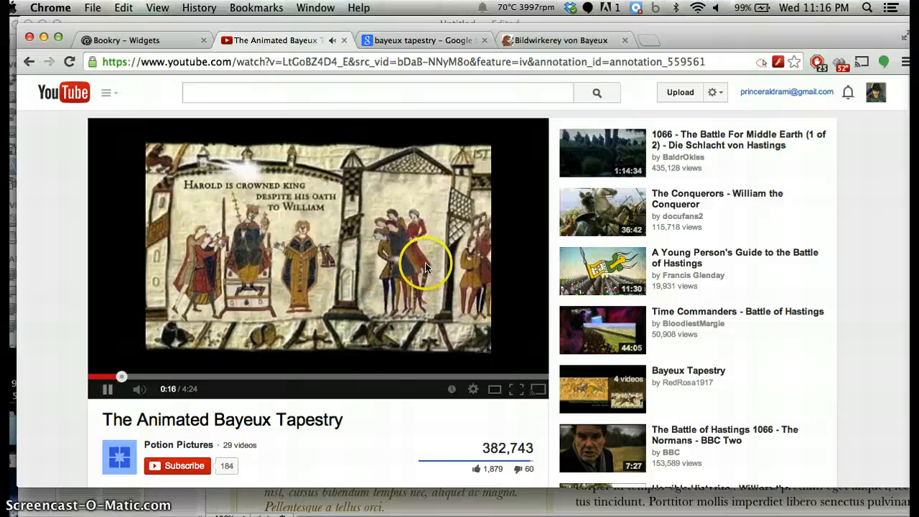
pyautogui.click(401, 279)
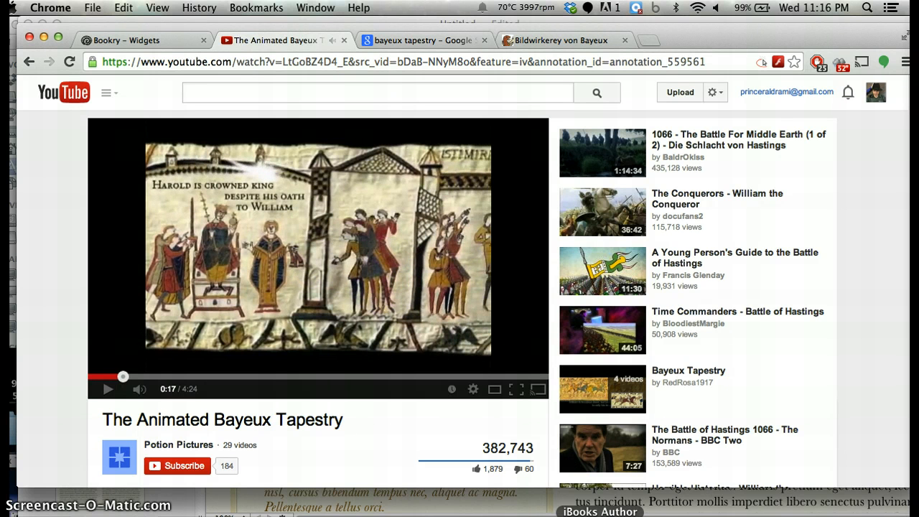
# Step: Request Bookry's YouTube widget from the Widget Library and assign it to My Test Book
pyautogui.click(154, 40)
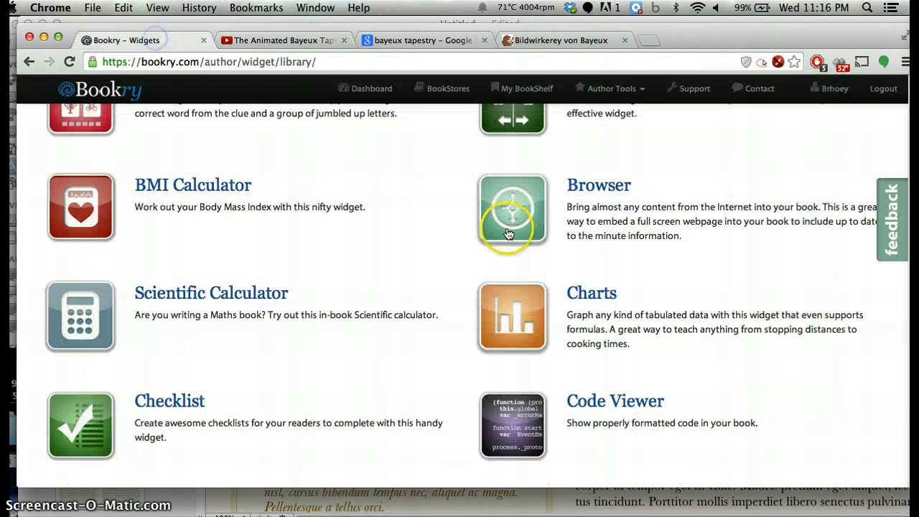
pyautogui.scroll(10, 677, 378)
pyautogui.scroll(-20, 677, 379)
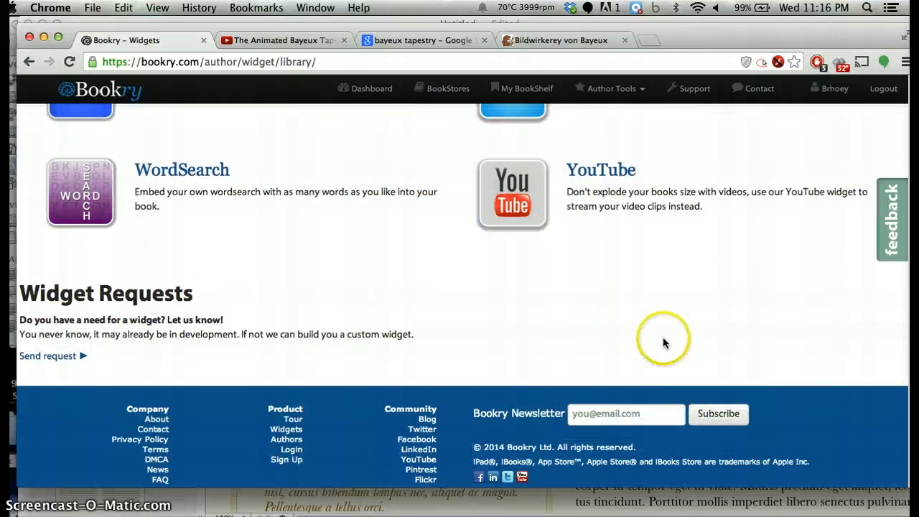
pyautogui.click(553, 231)
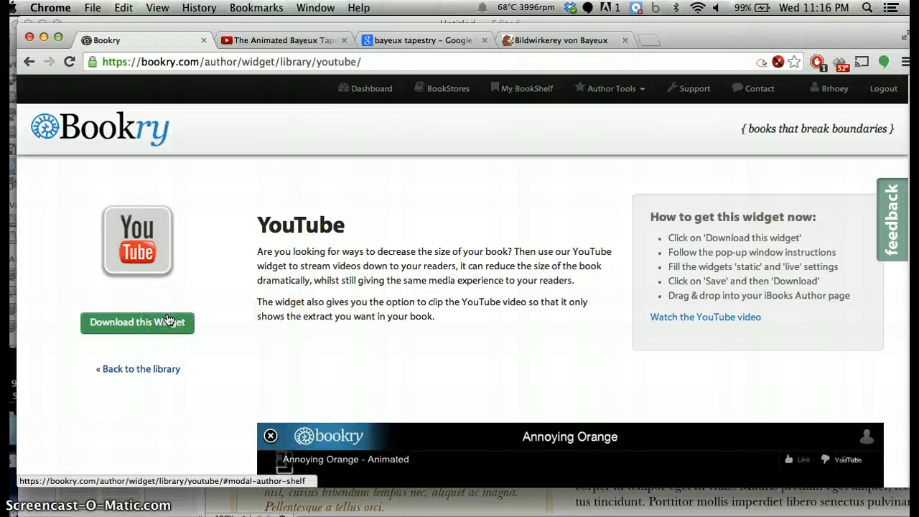
pyautogui.click(168, 321)
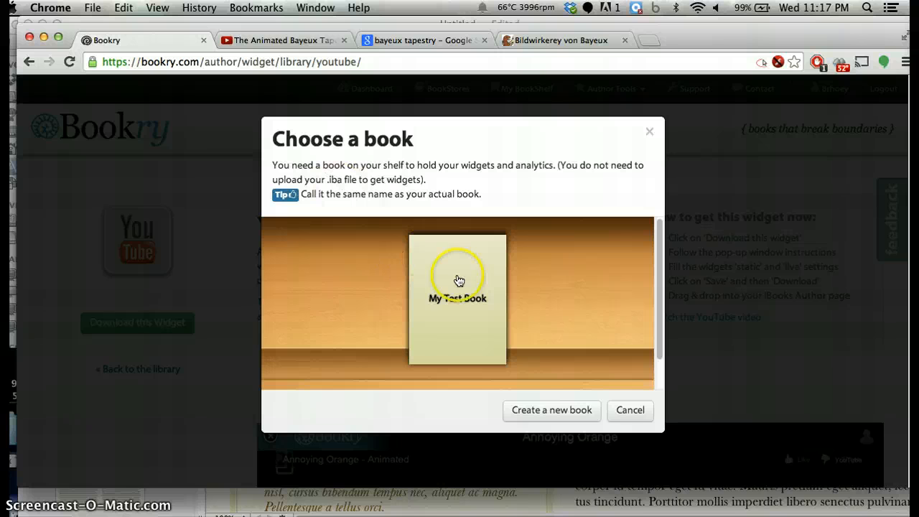
pyautogui.click(475, 313)
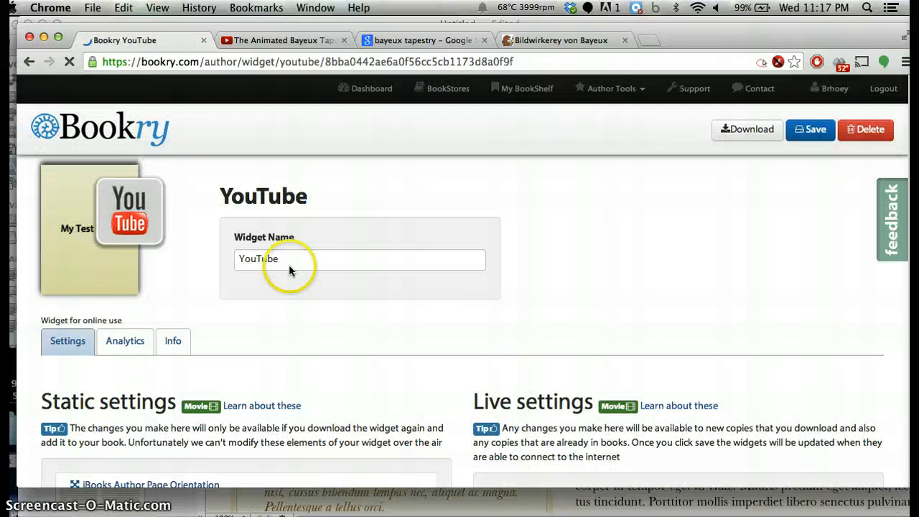
# Step: Name the YouTube widget "Animated Bayeux Tapestry"
pyautogui.click(308, 258)
pyautogui.moveTo(308, 259); pyautogui.dragTo(255, 258)
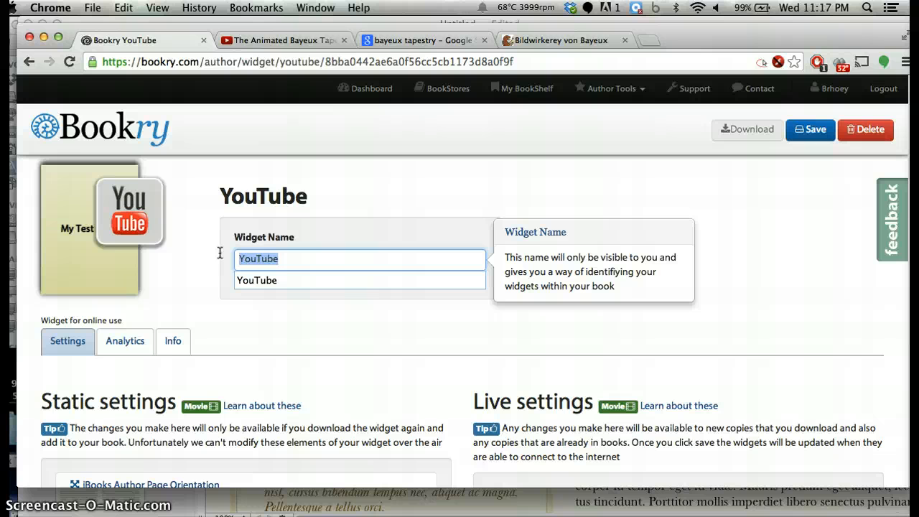
pyautogui.write('Am')
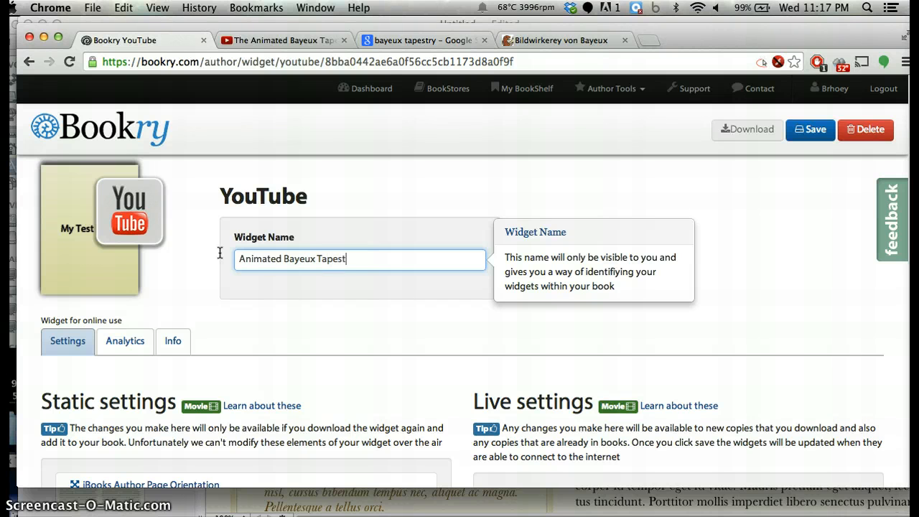
pyautogui.click(311, 322)
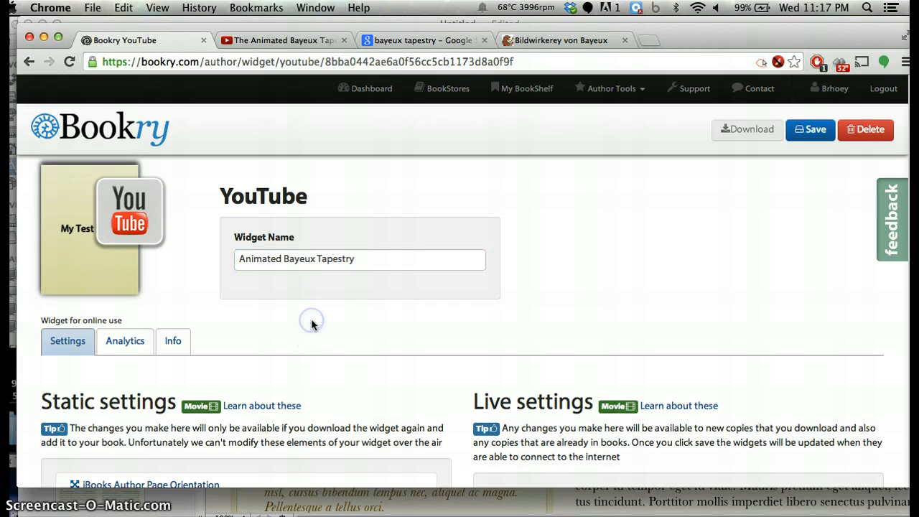
pyautogui.click(365, 265)
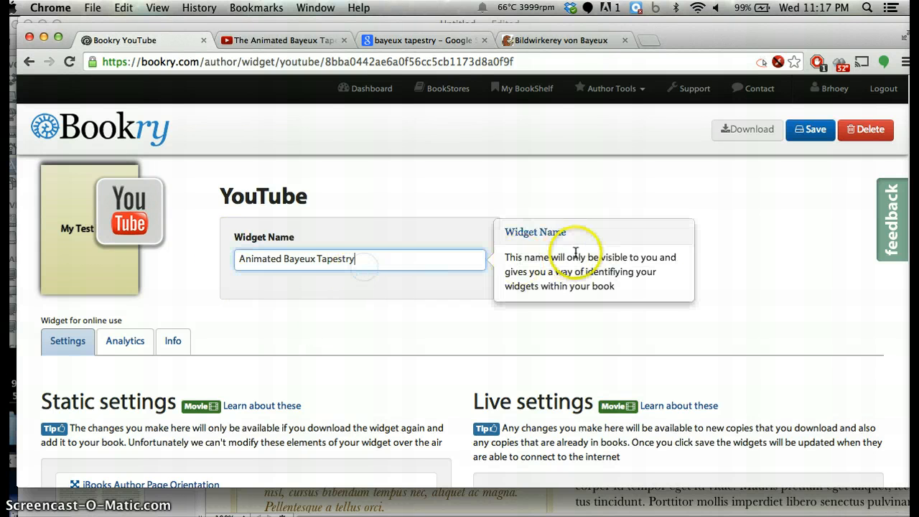
pyautogui.click(359, 305)
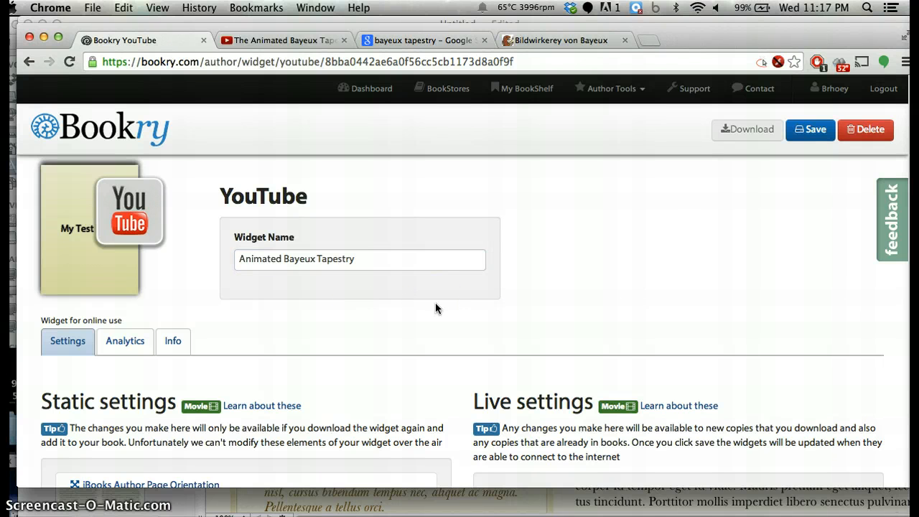
# Step: Set the widget title to "Animated Bayeux Tapestry" and paste the copied YouTube address as the video link
pyautogui.scroll(-5, 434, 309)
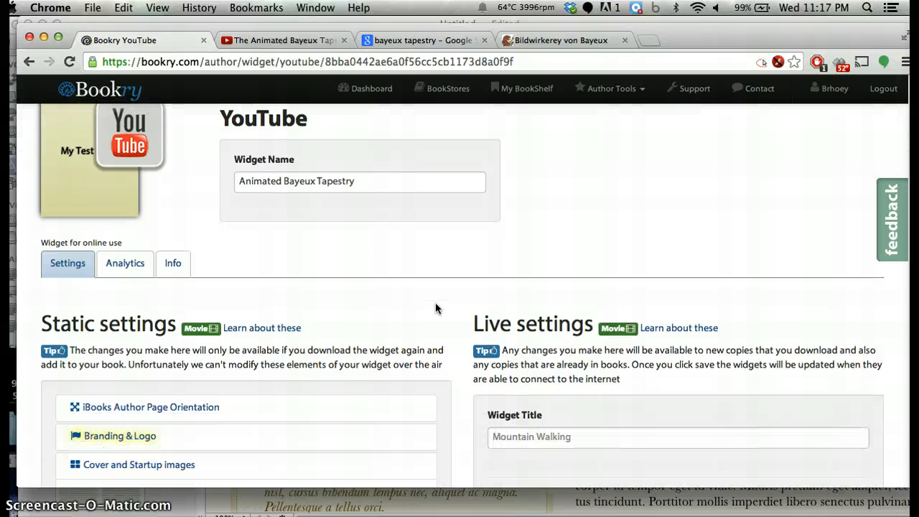
pyautogui.click(604, 323)
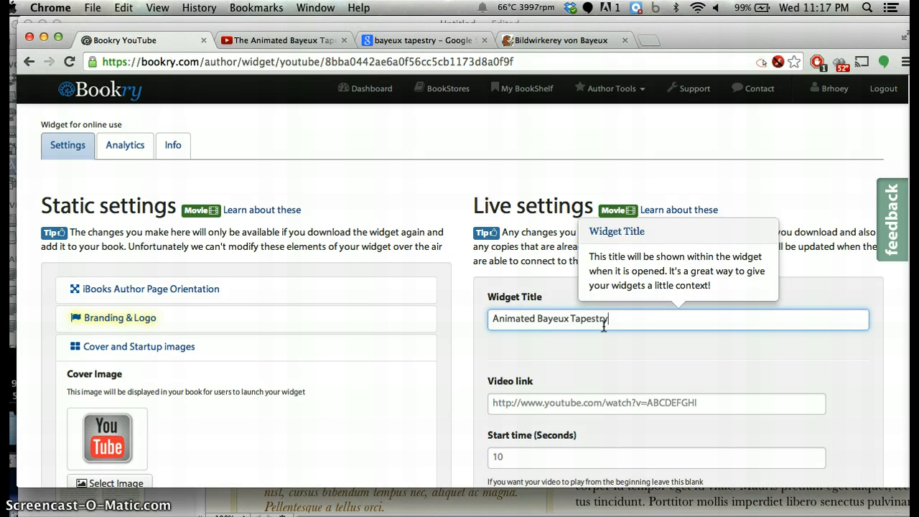
pyautogui.click(633, 404)
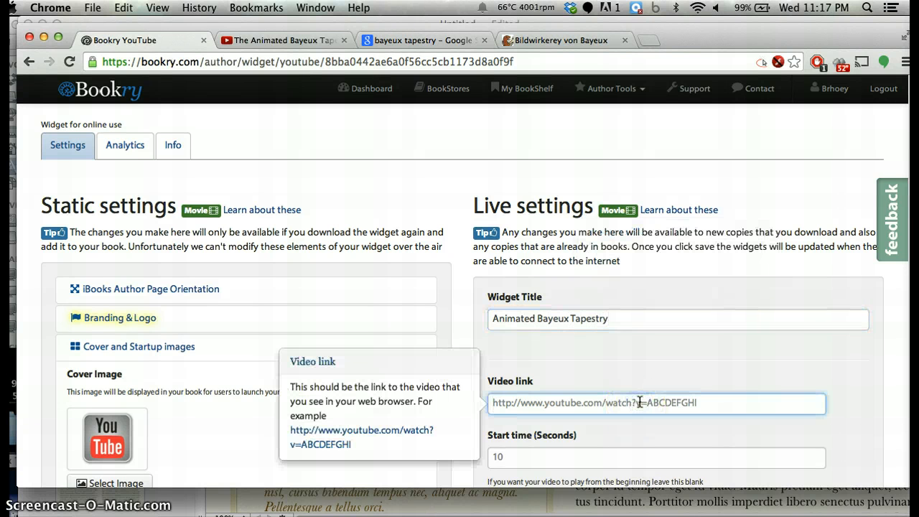
pyautogui.press('super+v')
pyautogui.scroll(-4, 661, 378)
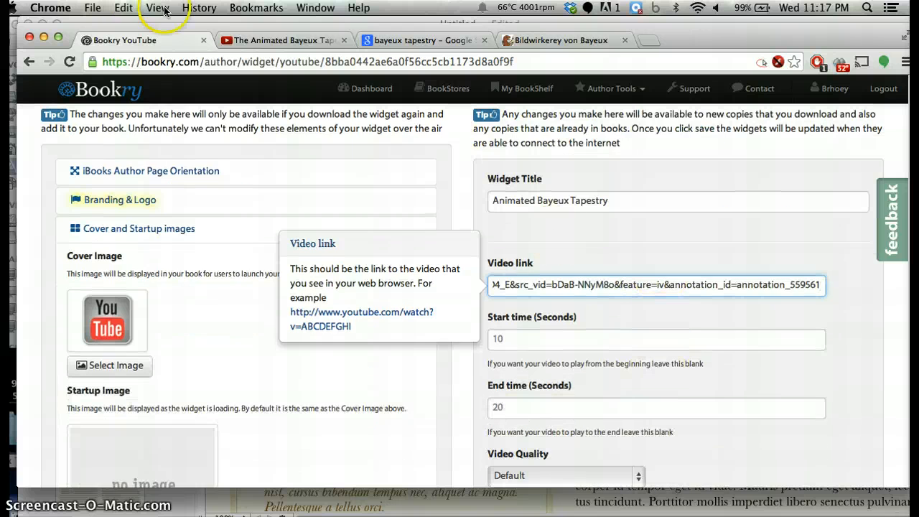
# Step: Check the opening seconds of the YouTube video and set the widget's start time to 0 seconds
pyautogui.click(237, 40)
pyautogui.moveTo(117, 375); pyautogui.dragTo(107, 374)
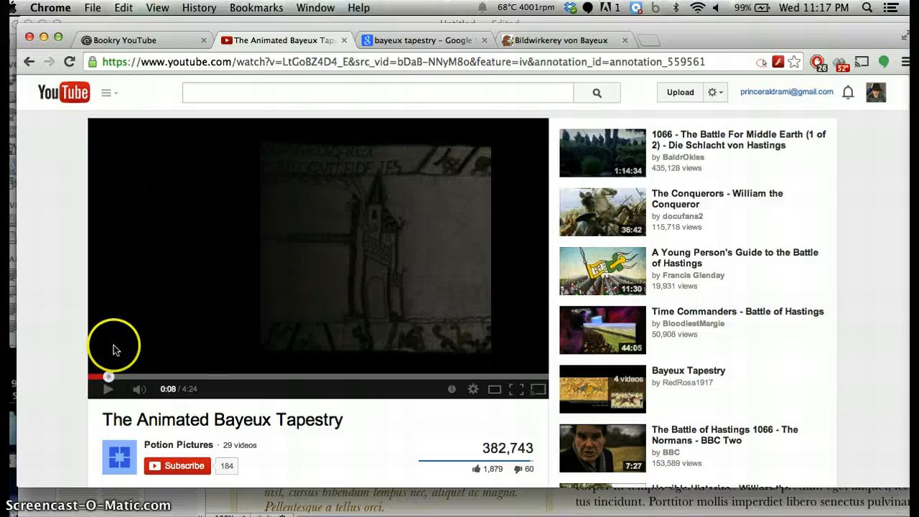
pyautogui.click(154, 40)
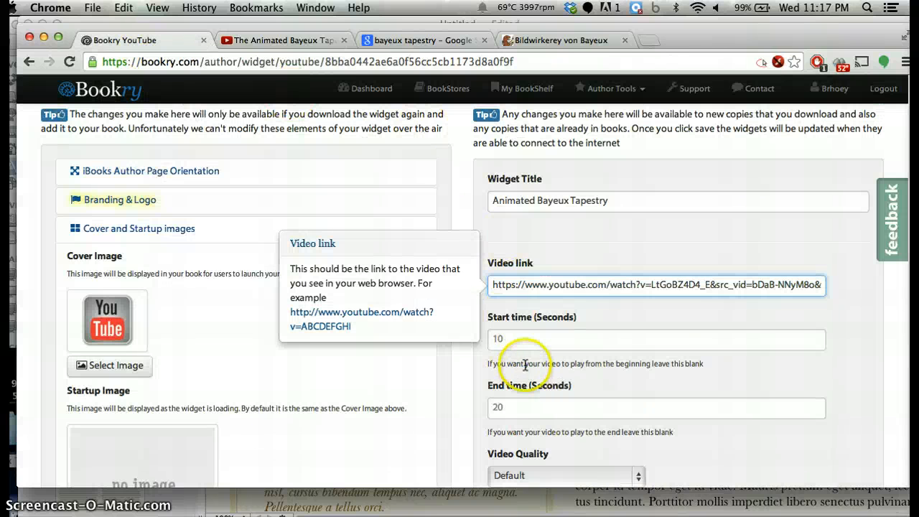
pyautogui.click(493, 339)
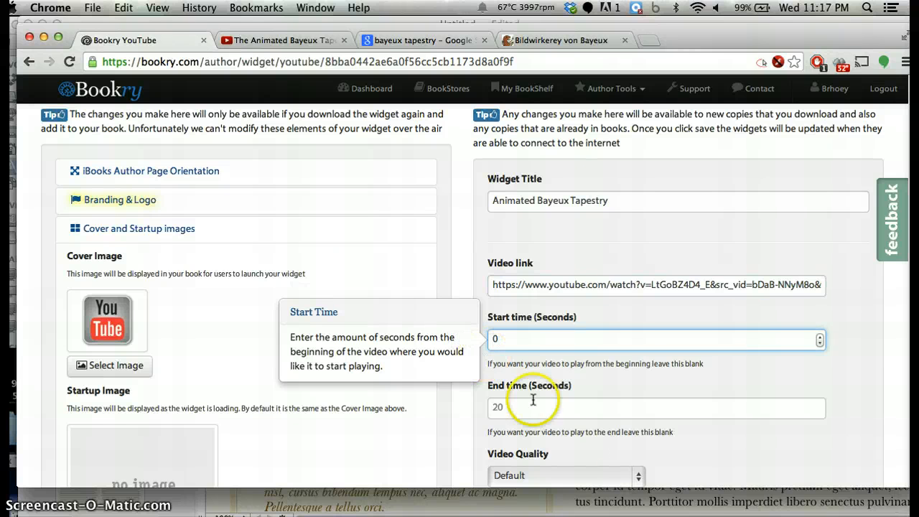
# Step: Skip the YouTube video to its end and set the widget's end time to 0 seconds
pyautogui.click(567, 408)
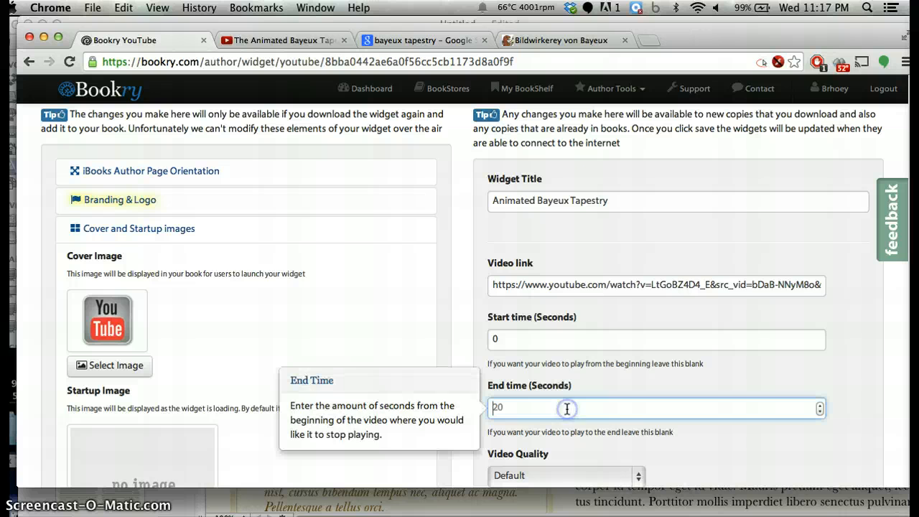
pyautogui.click(257, 40)
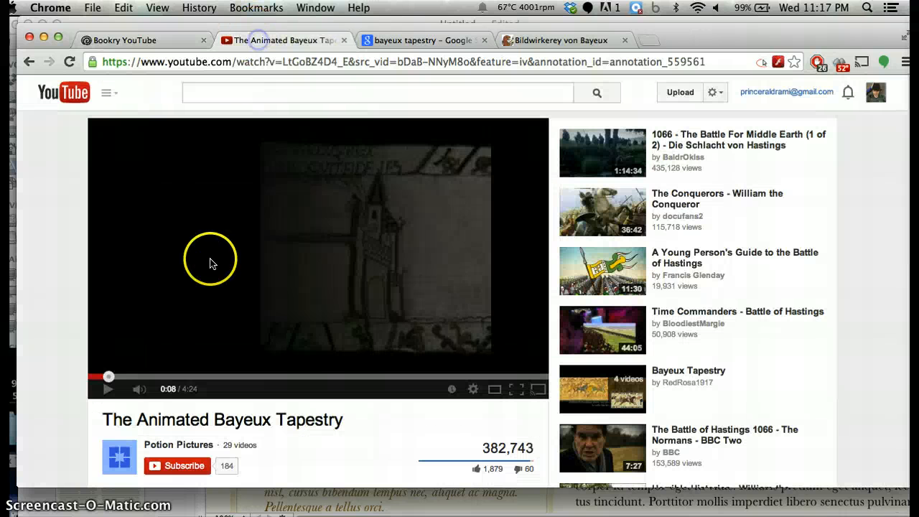
pyautogui.moveTo(109, 376); pyautogui.dragTo(544, 371)
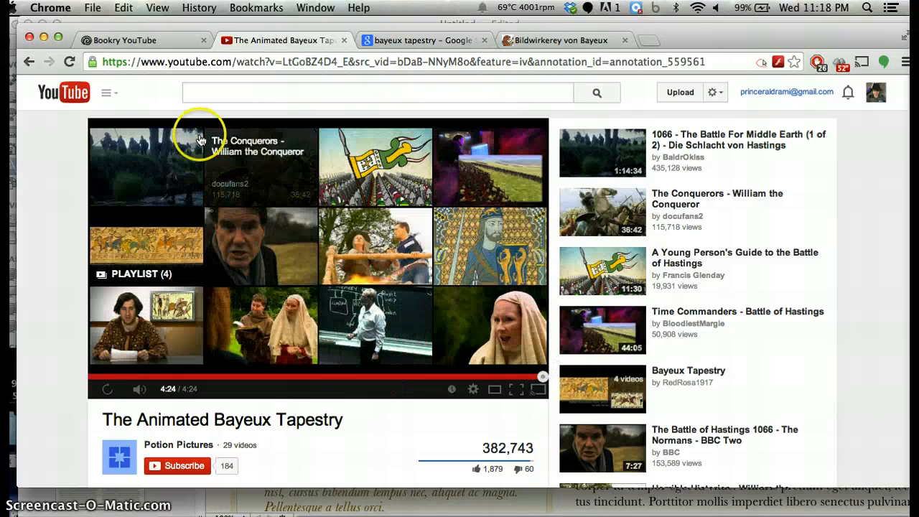
pyautogui.click(135, 40)
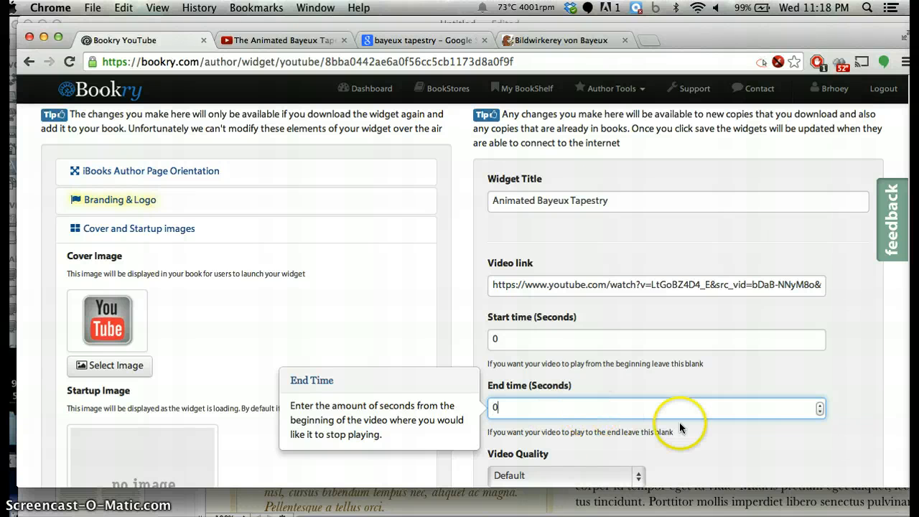
pyautogui.click(718, 454)
pyautogui.scroll(-3, 793, 468)
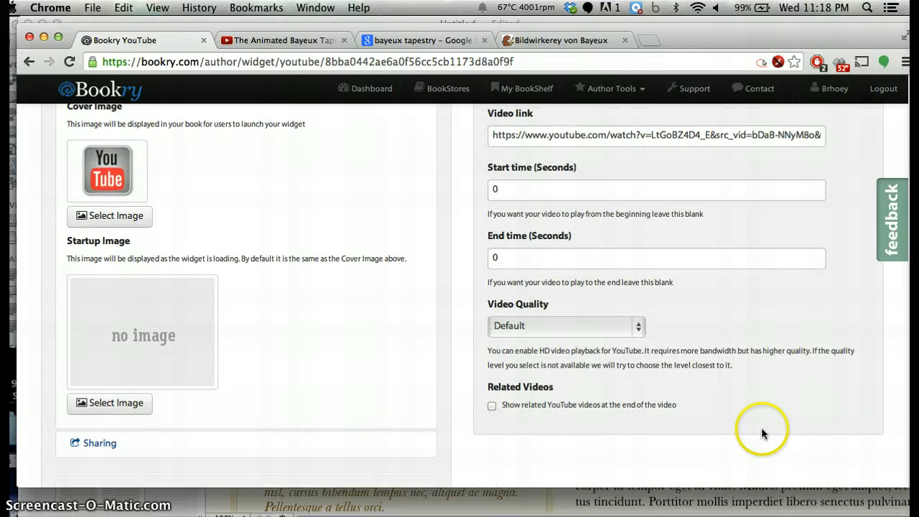
# Step: Set the video's start time to 9 seconds and leave the end time blank
pyautogui.moveTo(505, 188); pyautogui.dragTo(481, 188)
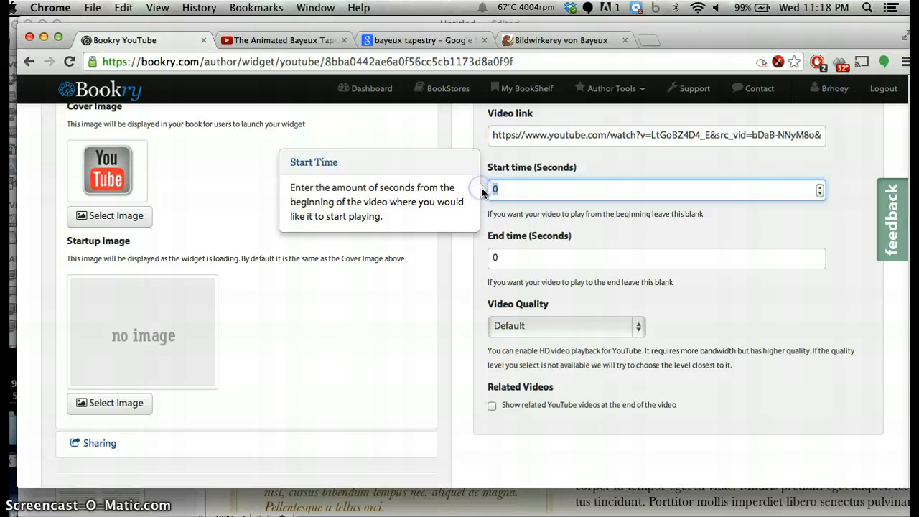
pyautogui.write('9')
pyautogui.click(545, 237)
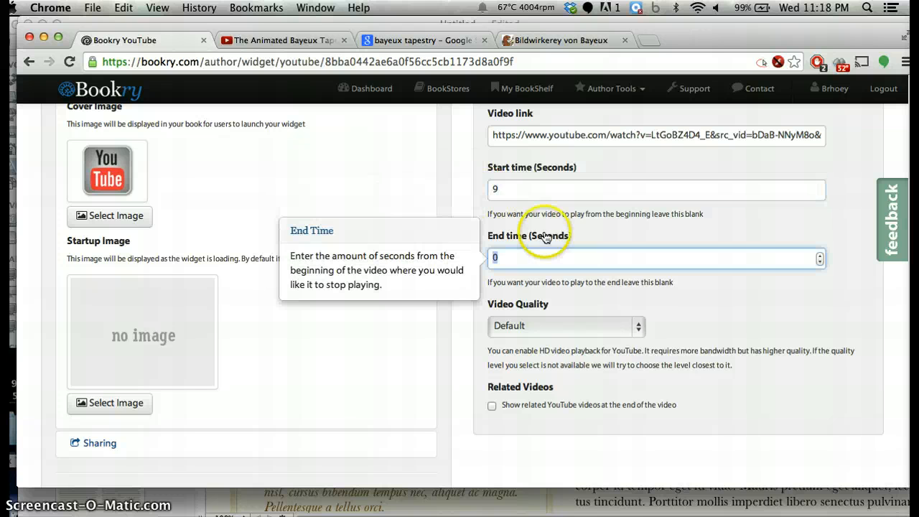
pyautogui.write('20')
pyautogui.press('Tab')
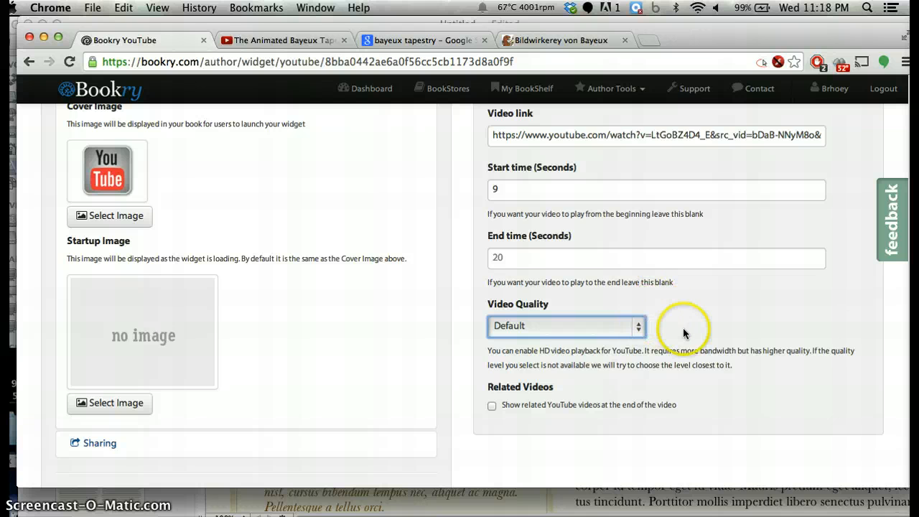
# Step: Review the widget's static and live settings, including cover and startup images, video quality and related videos
pyautogui.scroll(-2, 683, 327)
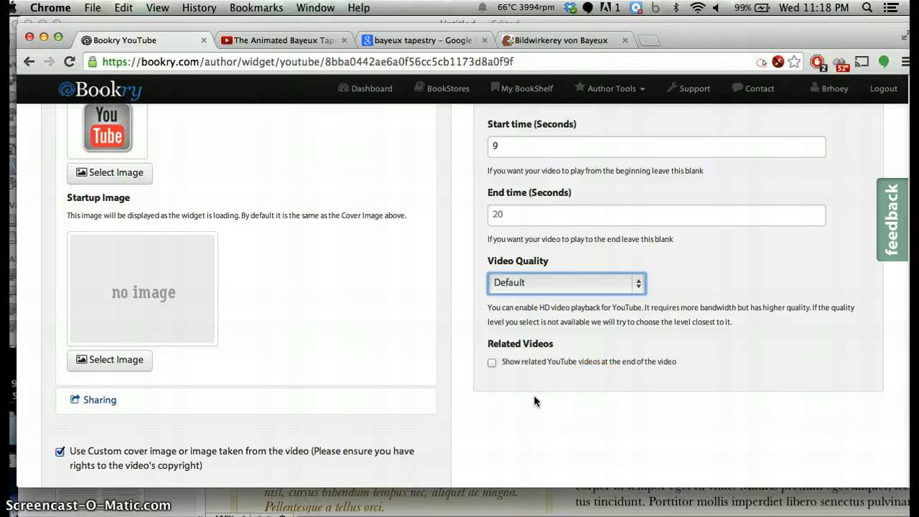
pyautogui.scroll(-3, 533, 401)
pyautogui.scroll(2, 534, 401)
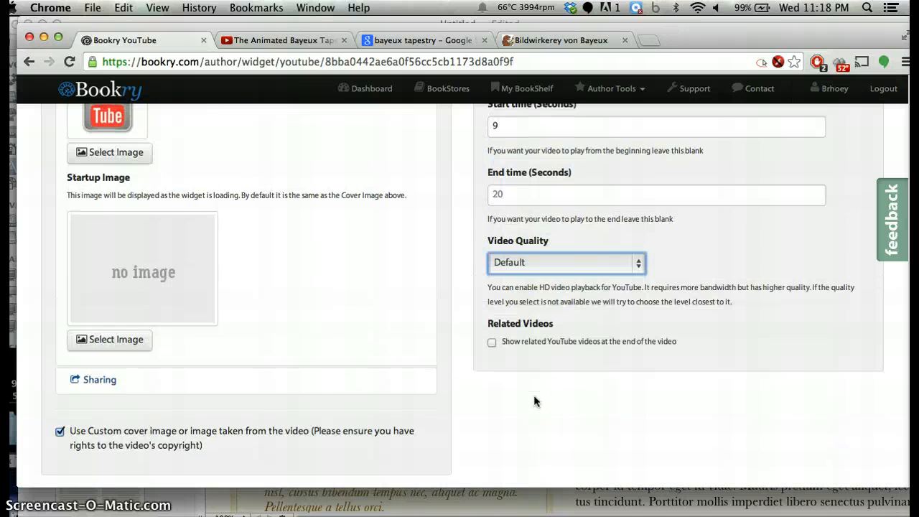
pyautogui.scroll(5, 533, 401)
pyautogui.scroll(-2, 244, 387)
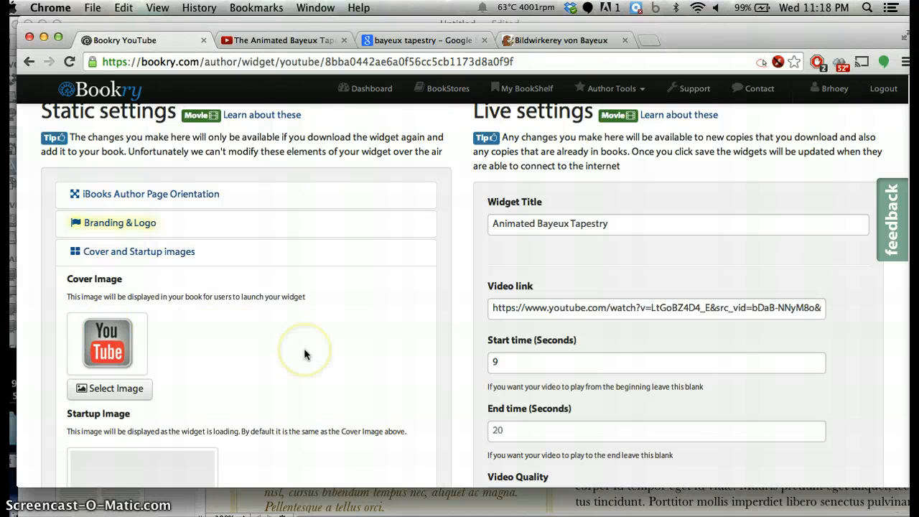
pyautogui.scroll(-5, 304, 348)
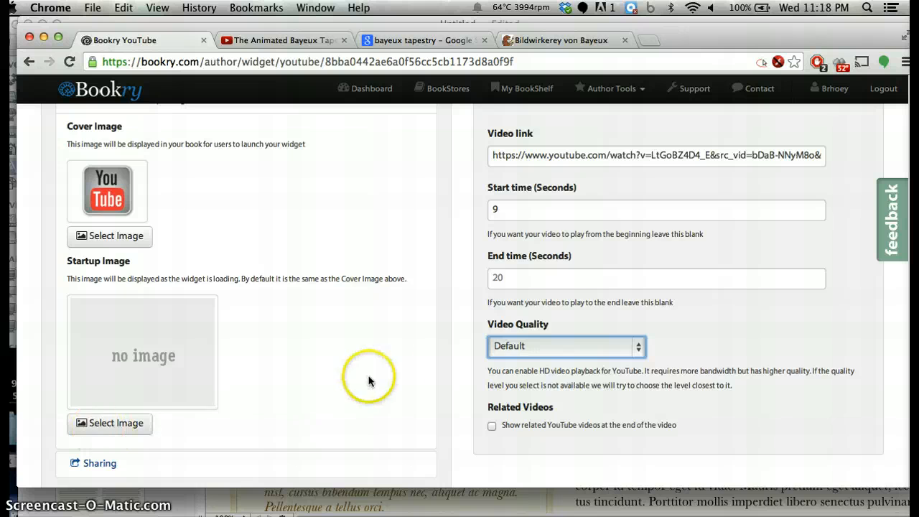
pyautogui.scroll(9, 390, 378)
# Step: Save the Animated Bayeux Tapestry widget, download it and open the downloaded zip file
pyautogui.scroll(-17, 390, 375)
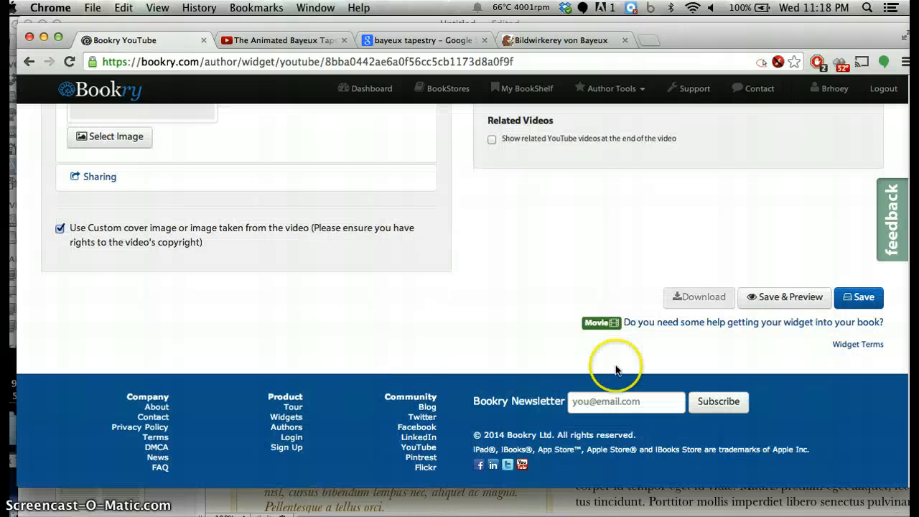
pyautogui.click(858, 297)
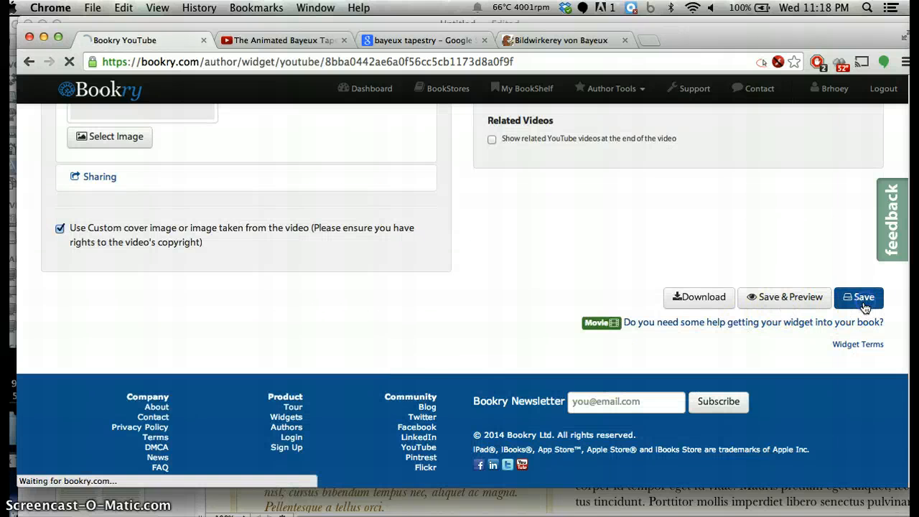
pyautogui.click(713, 299)
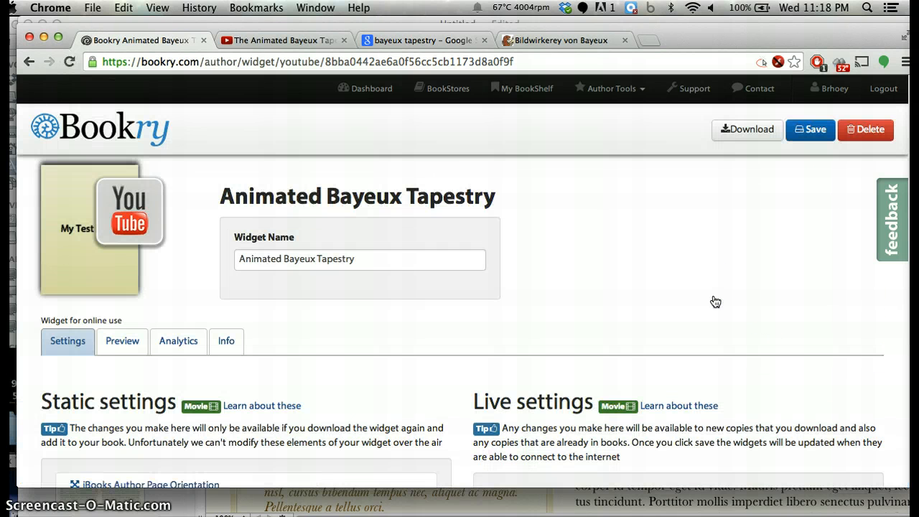
pyautogui.click(743, 136)
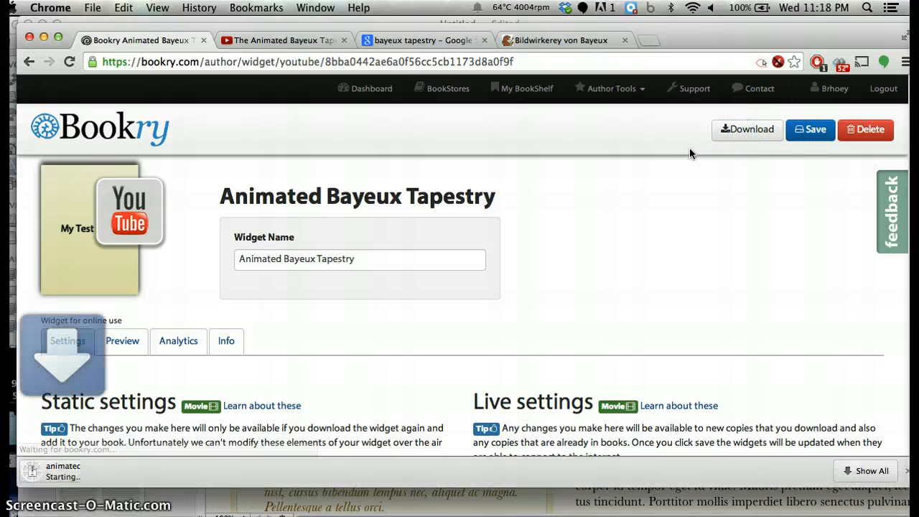
pyautogui.click(115, 468)
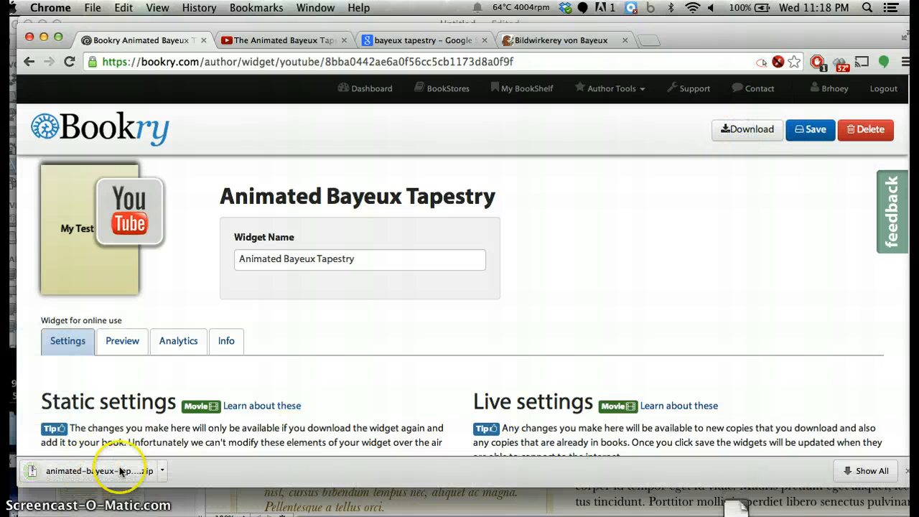
# Step: Switch to iBooks Author and insert animated-bayeux-tapestry.wdgt from Downloads into the empty frame on the Section 2 page
pyautogui.click(600, 514)
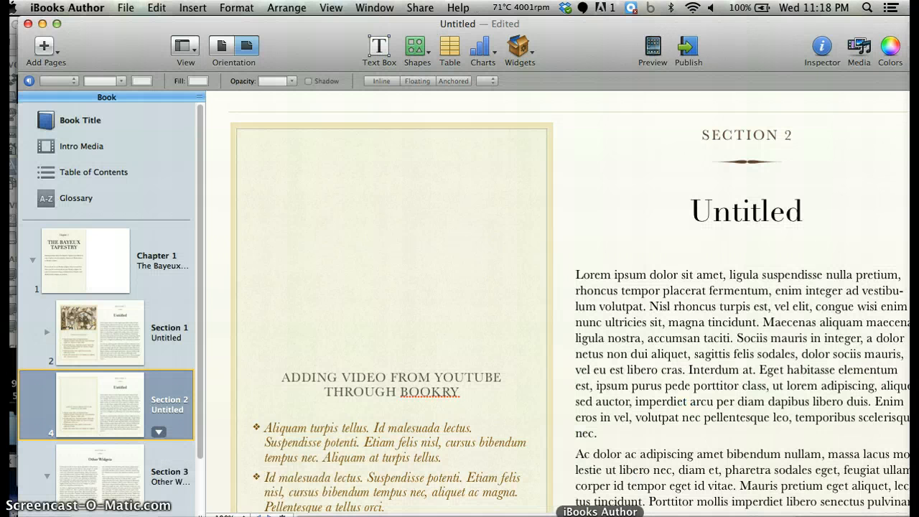
pyautogui.click(728, 512)
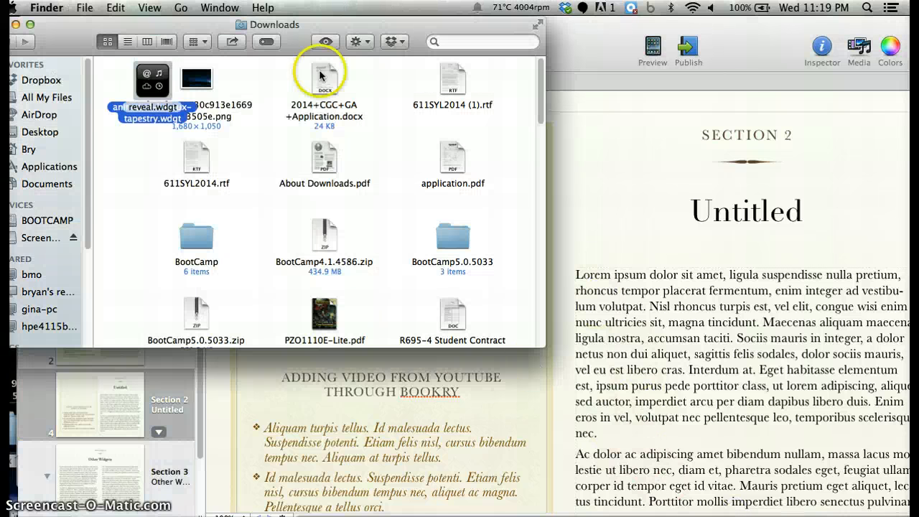
pyautogui.click(2, 24)
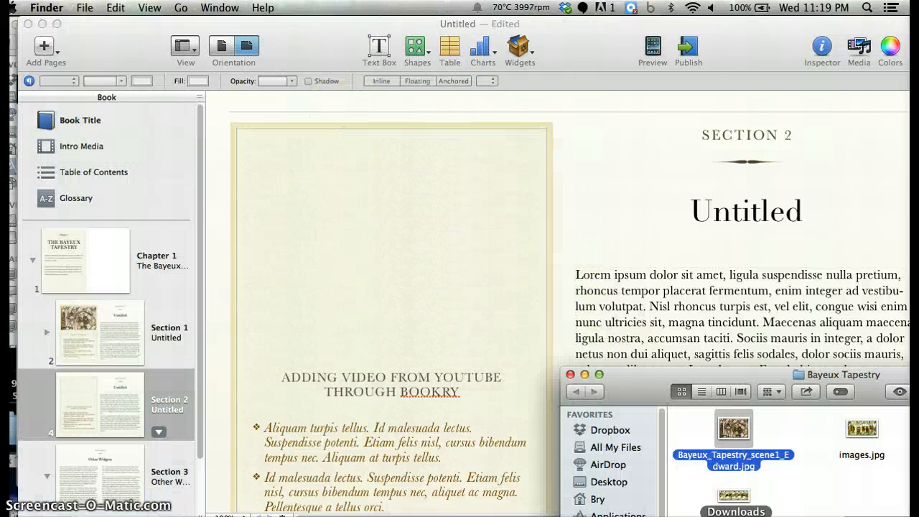
pyautogui.click(736, 513)
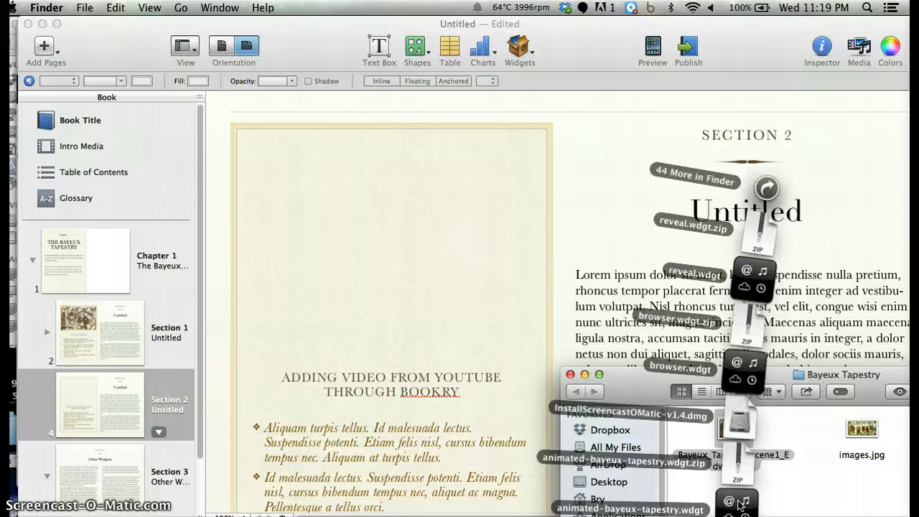
pyautogui.moveTo(739, 504); pyautogui.dragTo(370, 229)
# Step: Move the inserted video widget to the centre of the frame above the "Adding video from YouTube through Bookry" heading
pyautogui.click(384, 273)
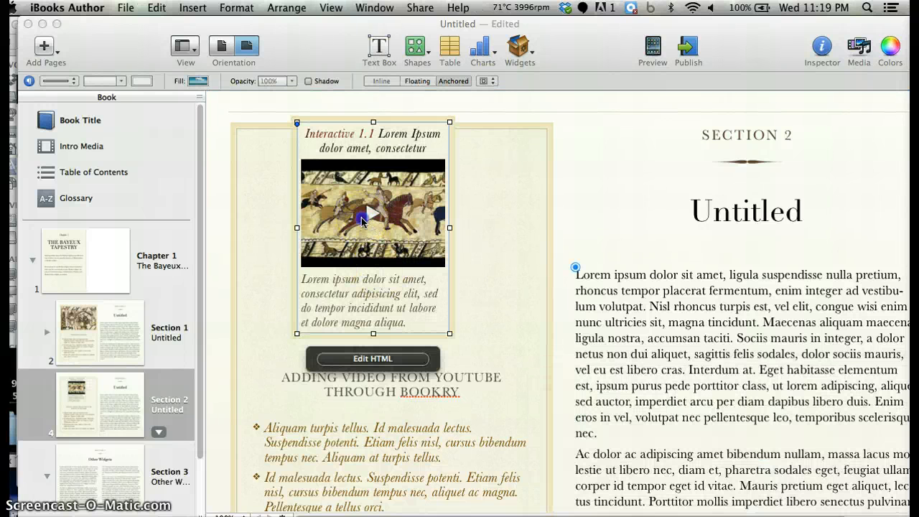
pyautogui.moveTo(385, 273); pyautogui.dragTo(408, 237)
pyautogui.click(524, 223)
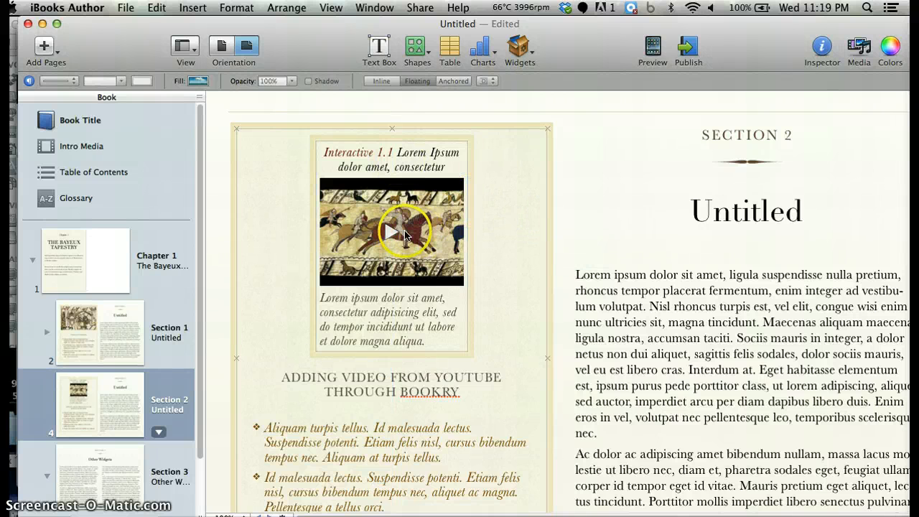
# Step: Replace the video widget's placeholder title with "Video 1: The Animated Bayeux Tapestry"
pyautogui.doubleClick(355, 150)
pyautogui.click(383, 153)
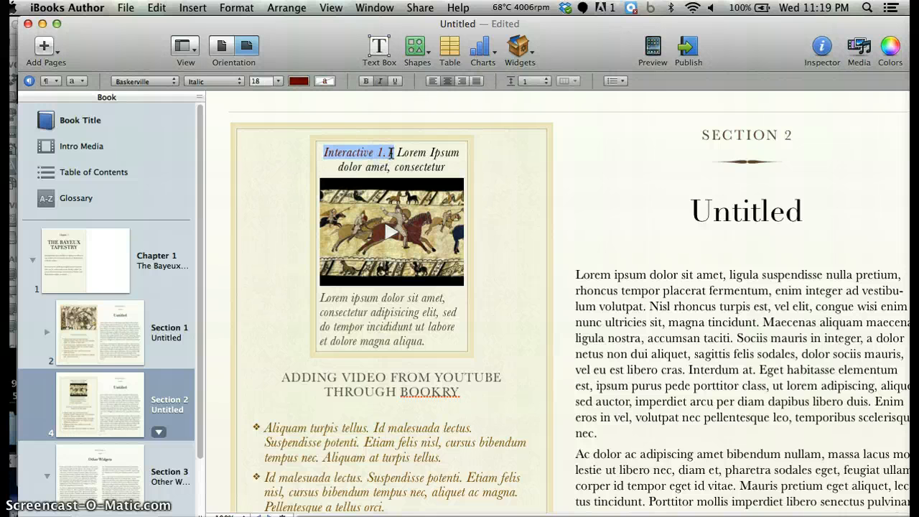
pyautogui.write('Video')
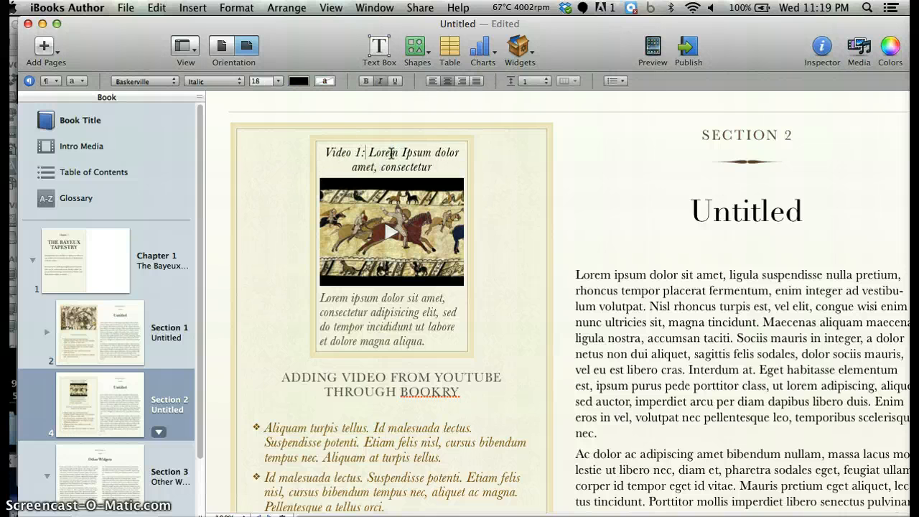
pyautogui.press('shift+super+Down')
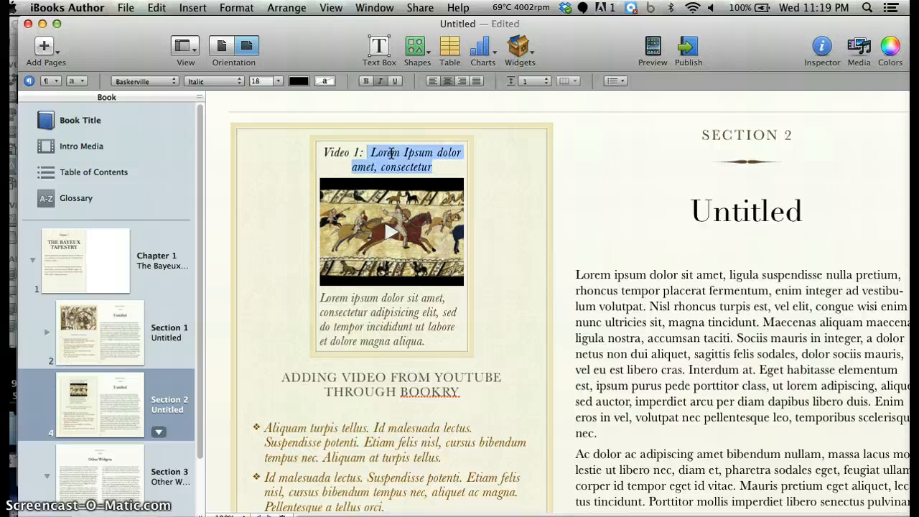
pyautogui.write('The Animated Baye')
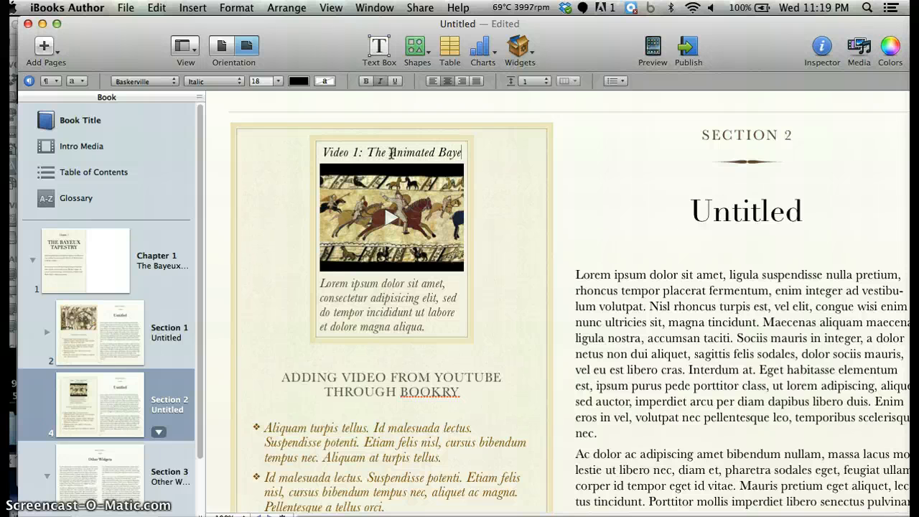
pyautogui.write('ux Tapestry')
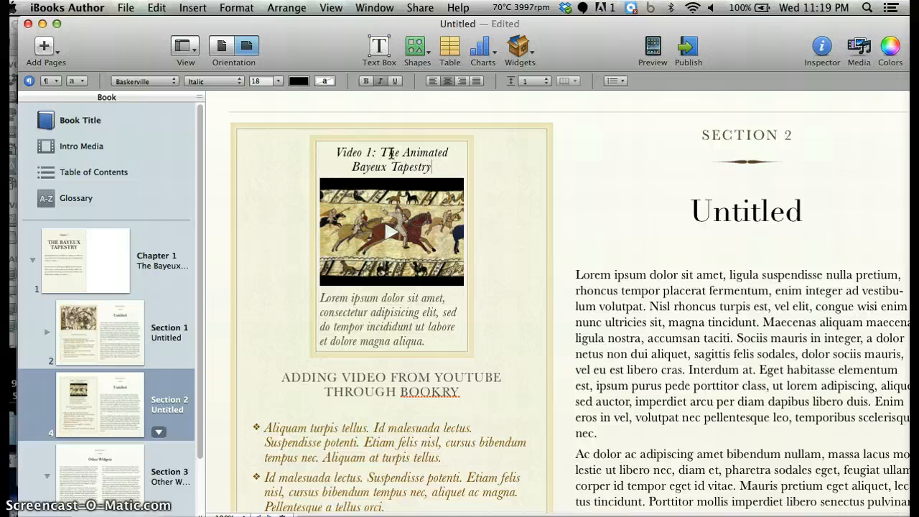
pyautogui.click(415, 305)
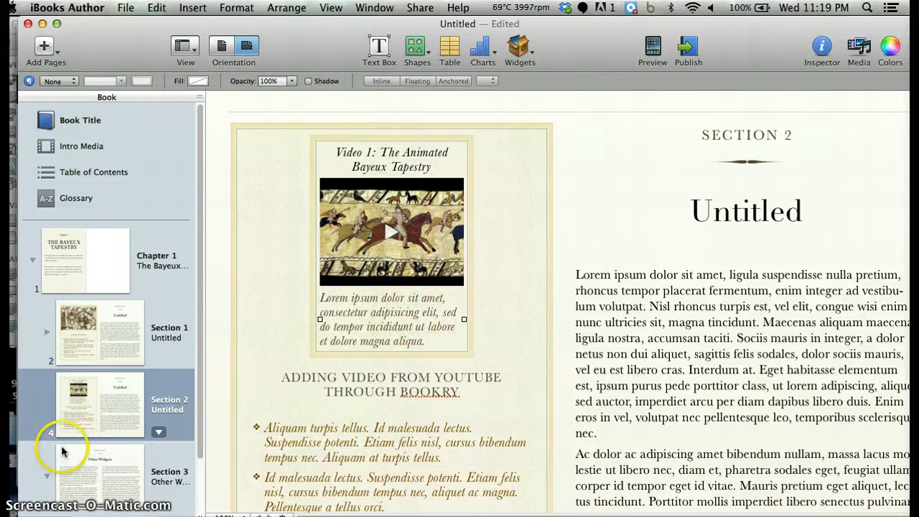
# Step: Go to the Section 3 page "Other Widgets" and view its body text
pyautogui.click(99, 476)
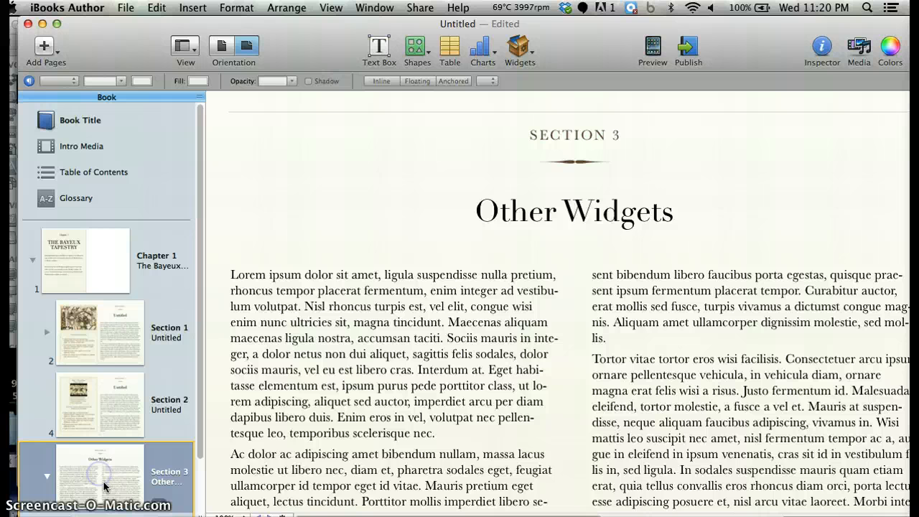
pyautogui.click(102, 388)
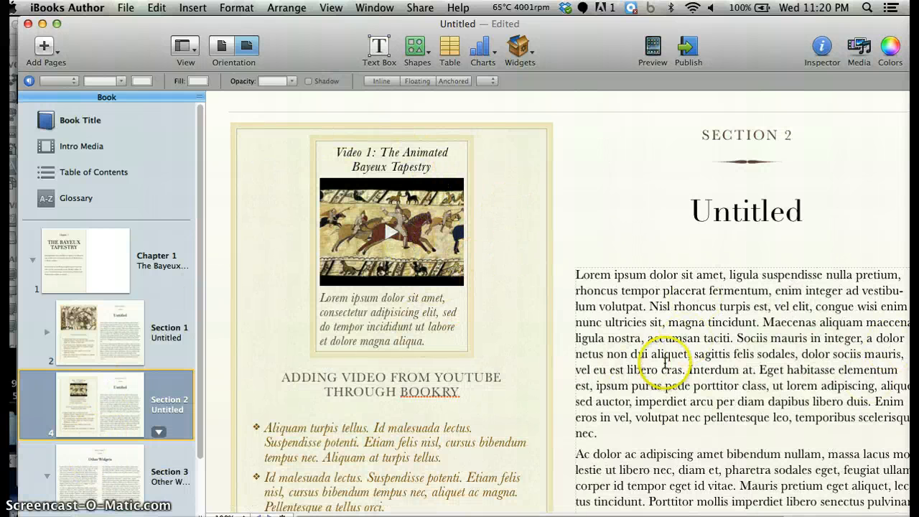
pyautogui.click(93, 504)
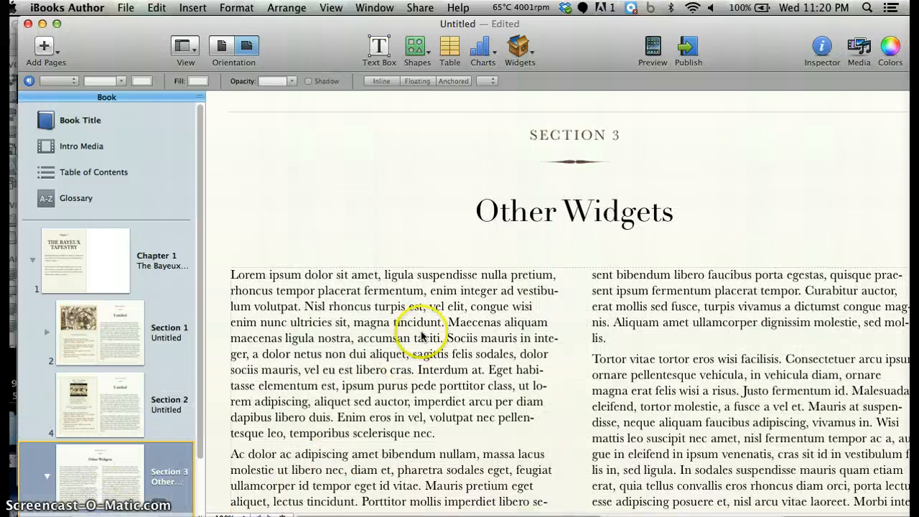
pyautogui.scroll(-3, 422, 333)
pyautogui.scroll(-1, 422, 332)
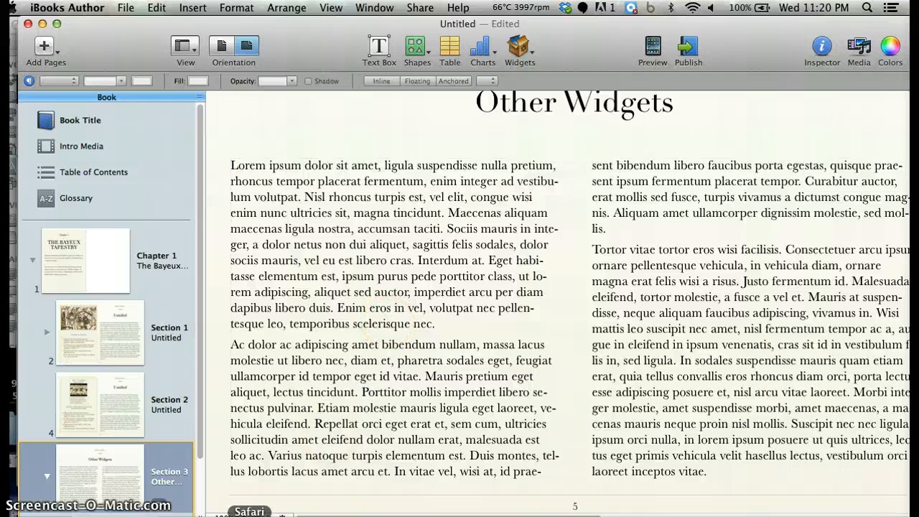
# Step: Switch to Chrome, then open and reload the Bildwirkerey von Bayeux page to view its Historic Tale Construction Kit
pyautogui.click(328, 512)
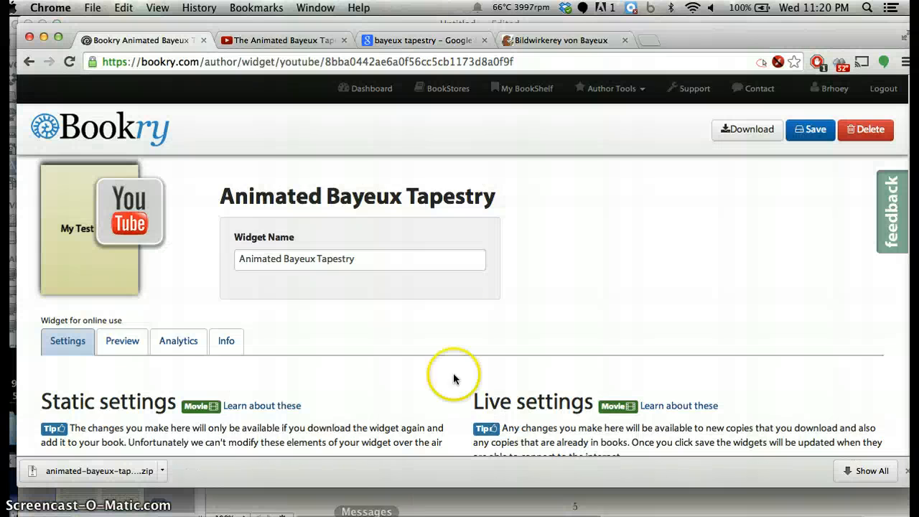
pyautogui.click(588, 40)
pyautogui.scroll(2, 381, 193)
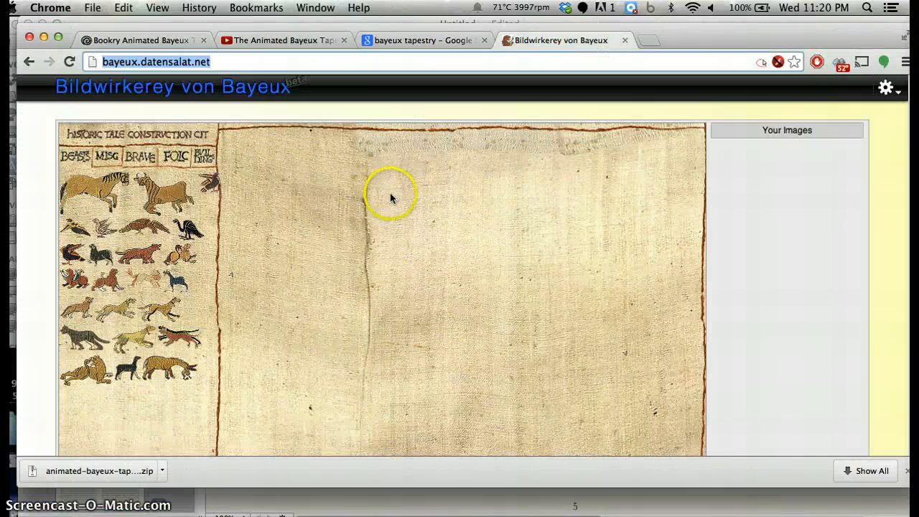
pyautogui.scroll(-1, 281, 121)
pyautogui.press('super+r')
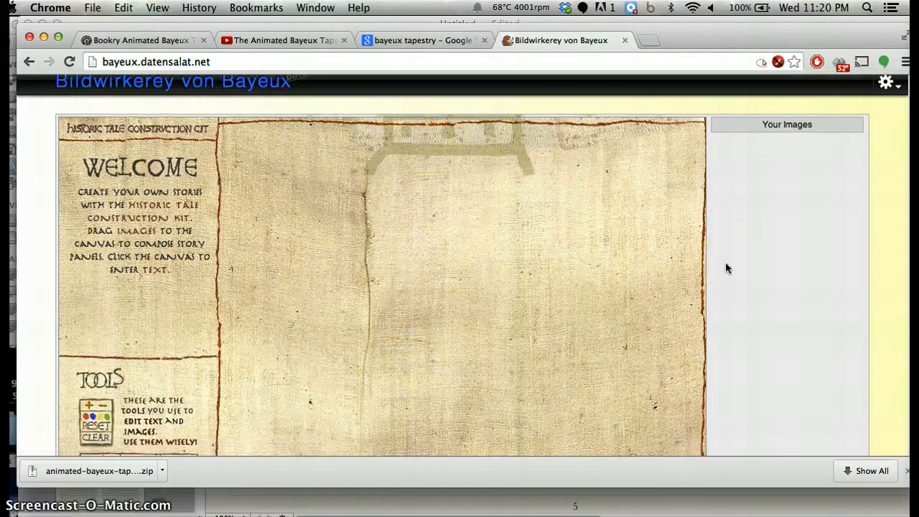
pyautogui.scroll(-1, 724, 264)
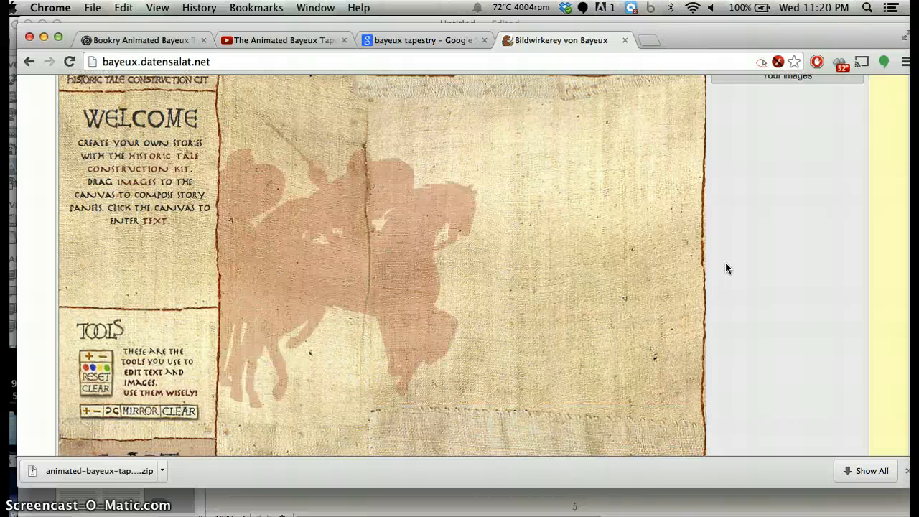
# Step: Return to Bookry, open its Widget Library and browse the available widgets
pyautogui.click(147, 40)
pyautogui.click(605, 88)
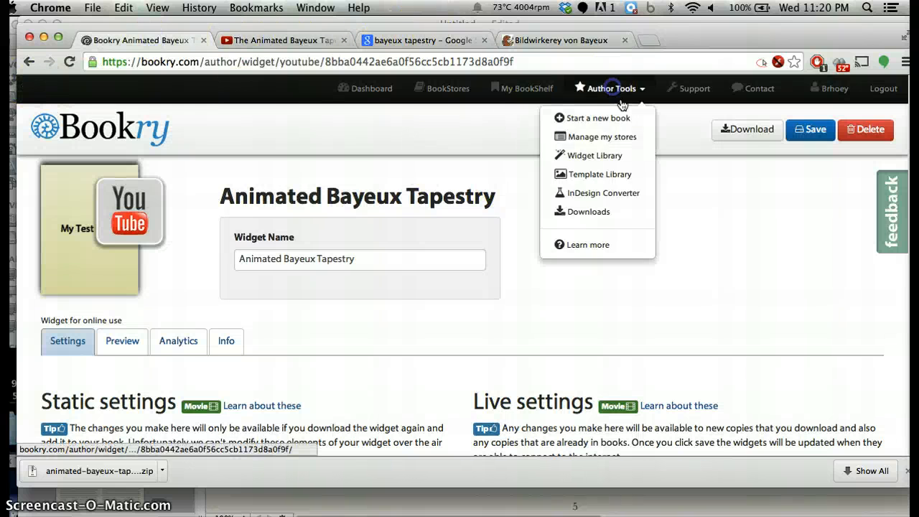
pyautogui.click(609, 157)
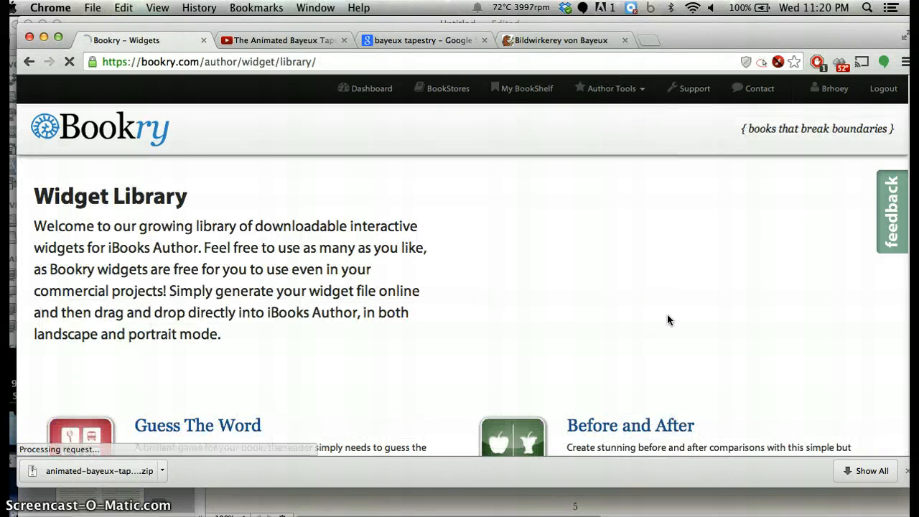
pyautogui.scroll(-15, 666, 319)
pyautogui.scroll(10, 666, 319)
pyautogui.scroll(3, 667, 319)
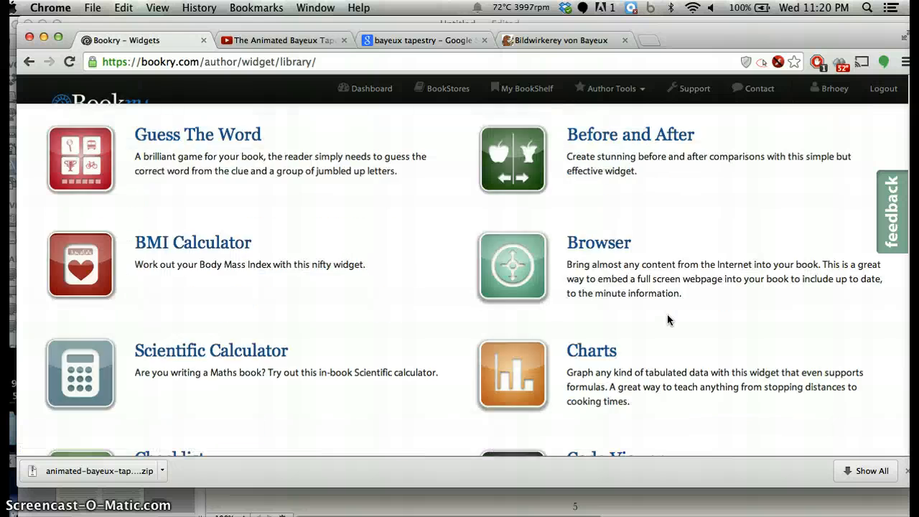
pyautogui.scroll(-5, 666, 319)
pyautogui.scroll(2, 667, 320)
pyautogui.scroll(3, 667, 319)
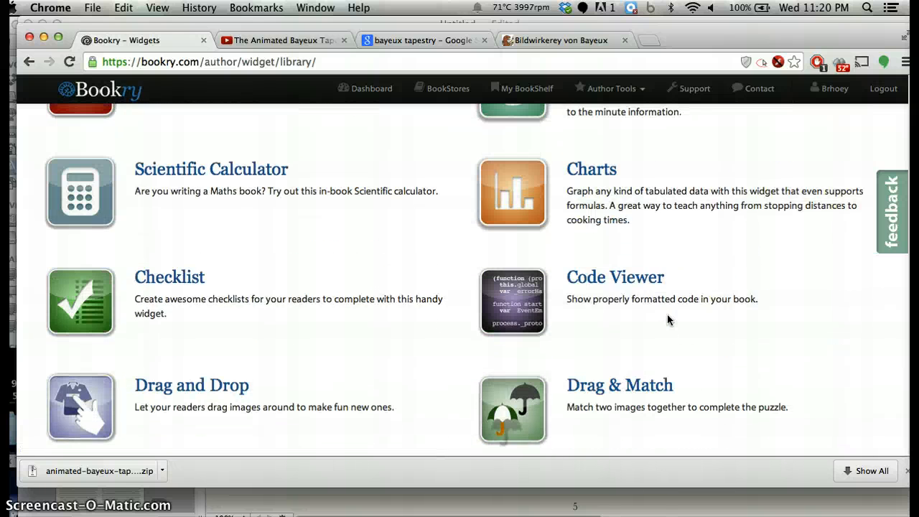
# Step: Open the Browser widget in the library and add it to My Test Book
pyautogui.click(576, 111)
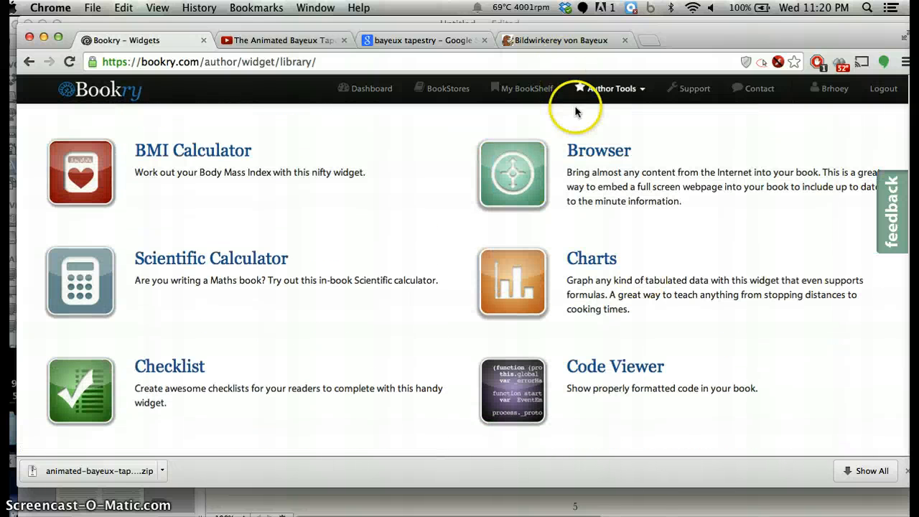
pyautogui.click(605, 150)
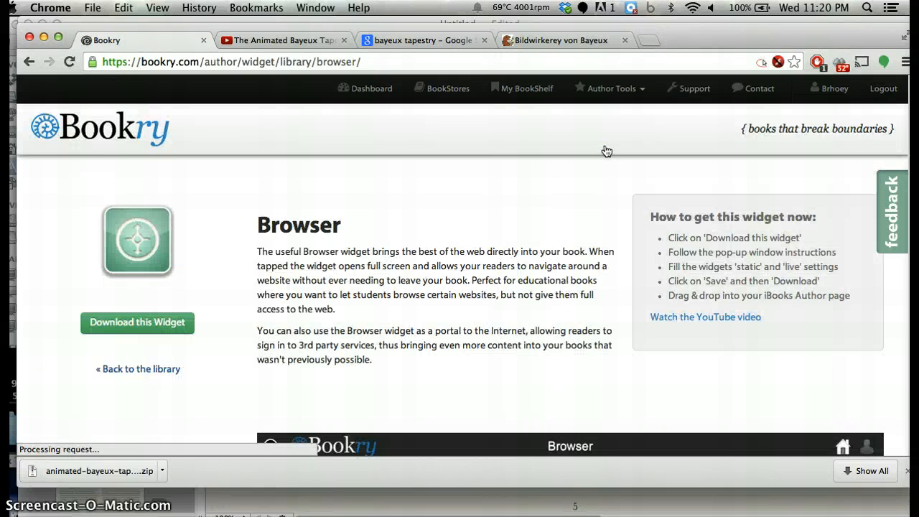
pyautogui.click(118, 328)
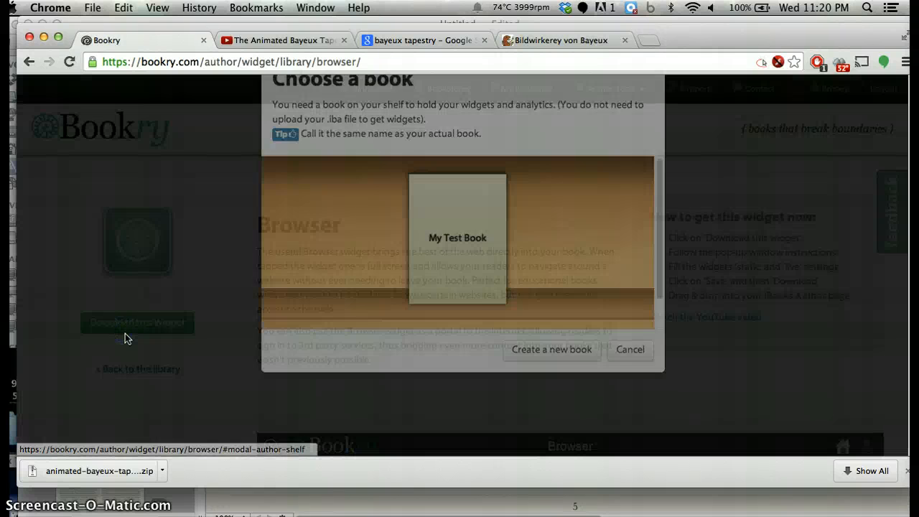
pyautogui.click(476, 304)
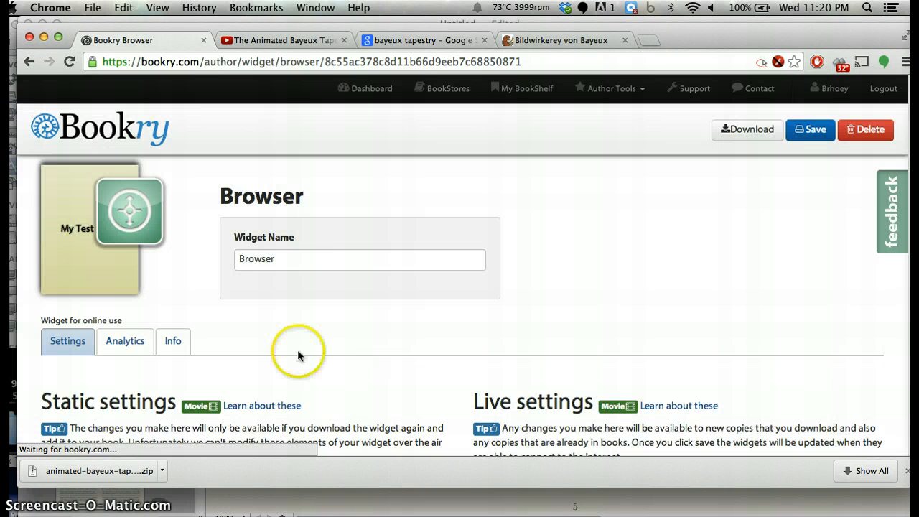
# Step: Name the Browser widget "Bayeux Tapestry Meme Generator"
pyautogui.moveTo(304, 259); pyautogui.dragTo(214, 258)
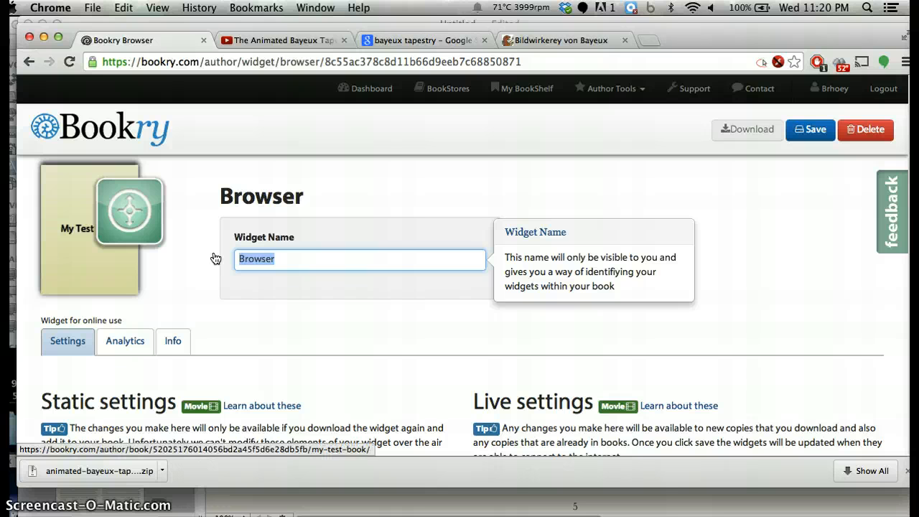
pyautogui.write('Bayeux Tapestry')
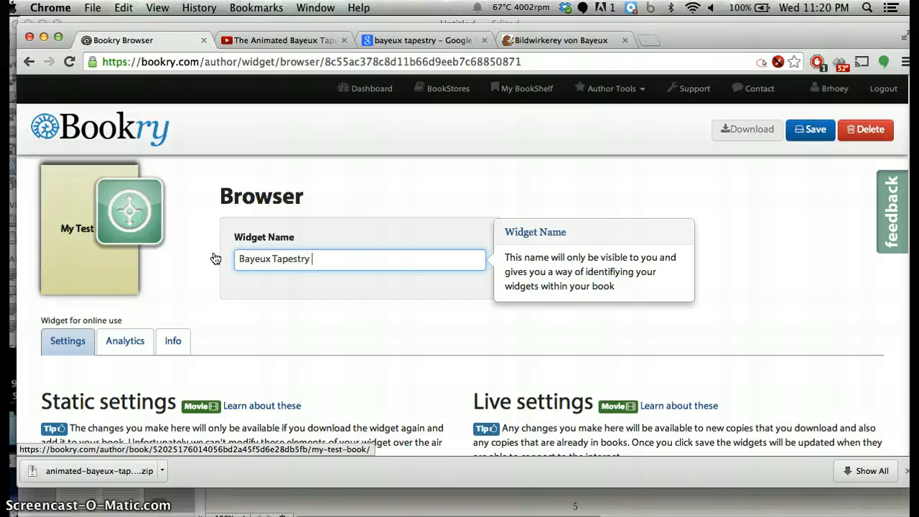
pyautogui.write(' Meme Generator')
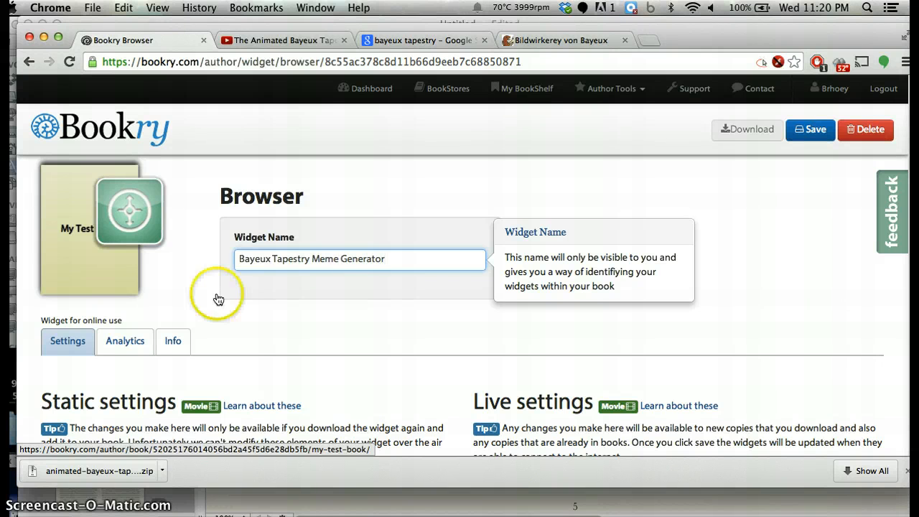
# Step: Copy the widget name "Bayeux Tapestry Meme Generator" into the Widget Title in the live settings
pyautogui.moveTo(385, 258); pyautogui.dragTo(145, 247)
pyautogui.press('super+c')
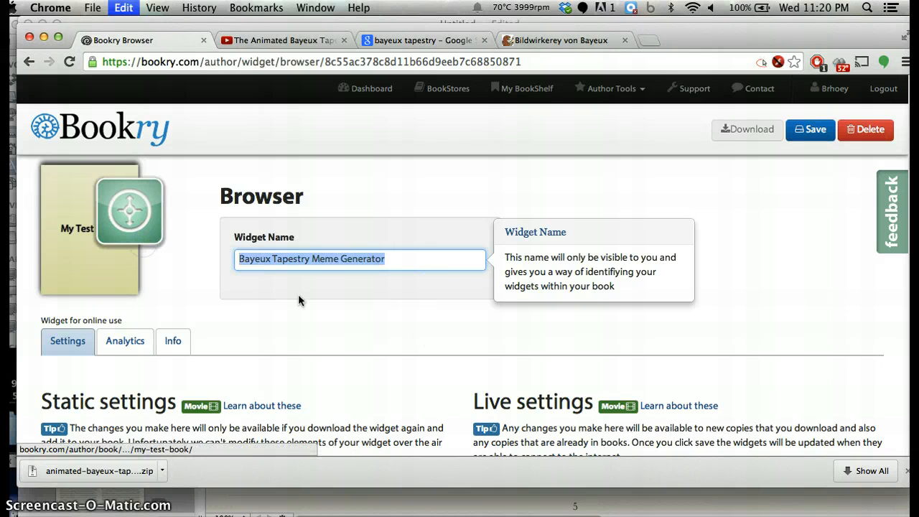
pyautogui.scroll(-10, 410, 324)
pyautogui.scroll(4, 503, 229)
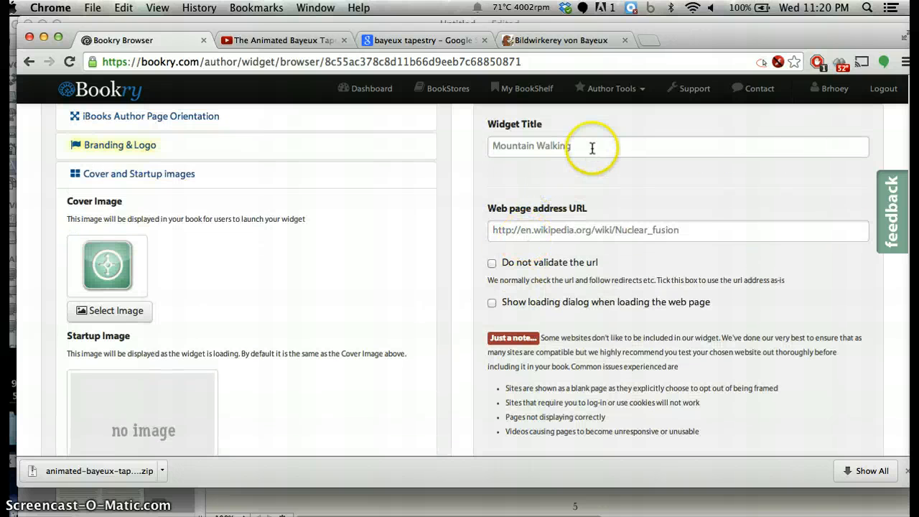
pyautogui.click(592, 148)
pyautogui.press('super+v')
pyautogui.click(582, 41)
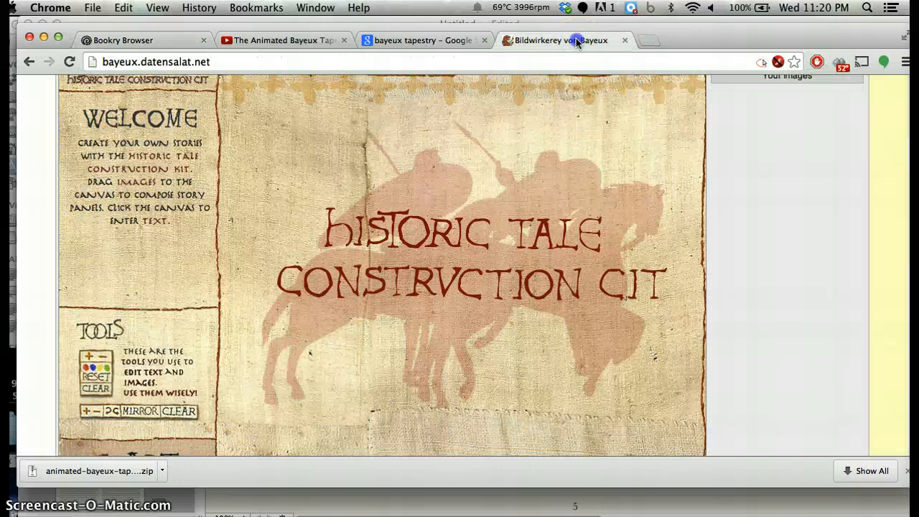
pyautogui.click(559, 61)
pyautogui.press('super+c')
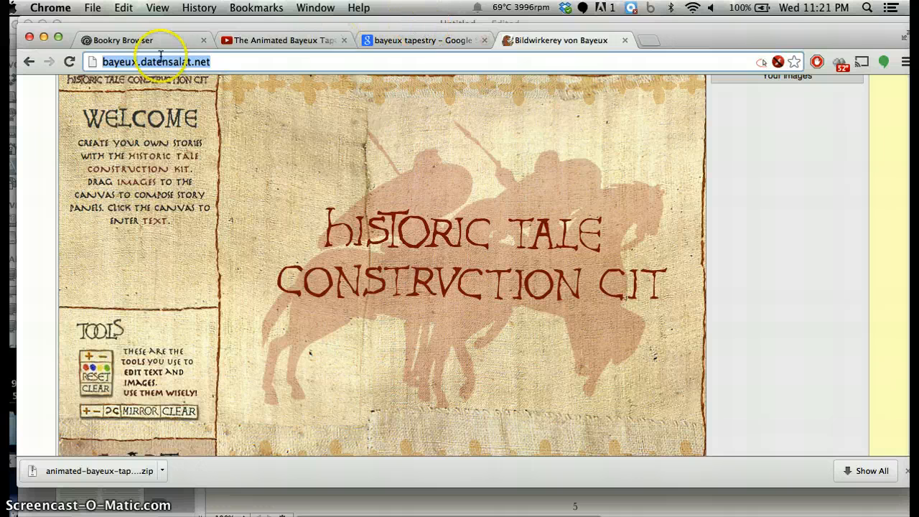
pyautogui.click(187, 40)
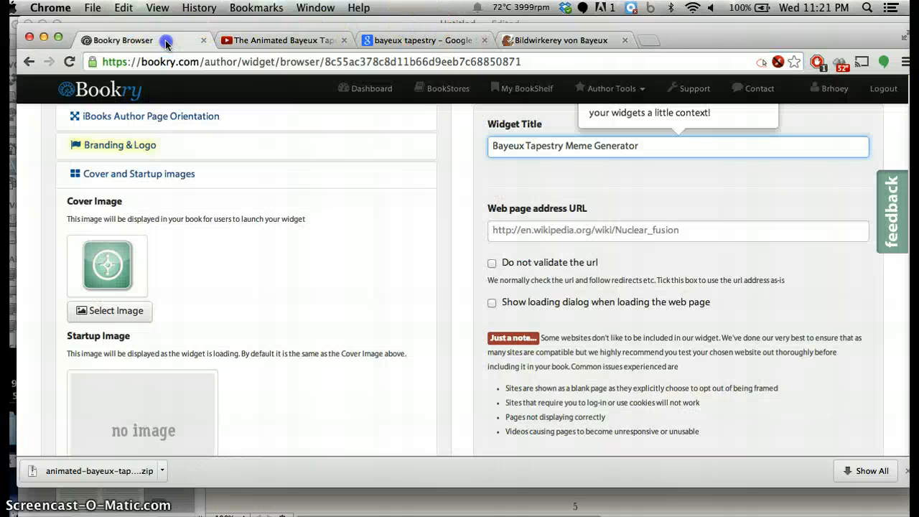
pyautogui.click(700, 229)
pyautogui.press('super+v')
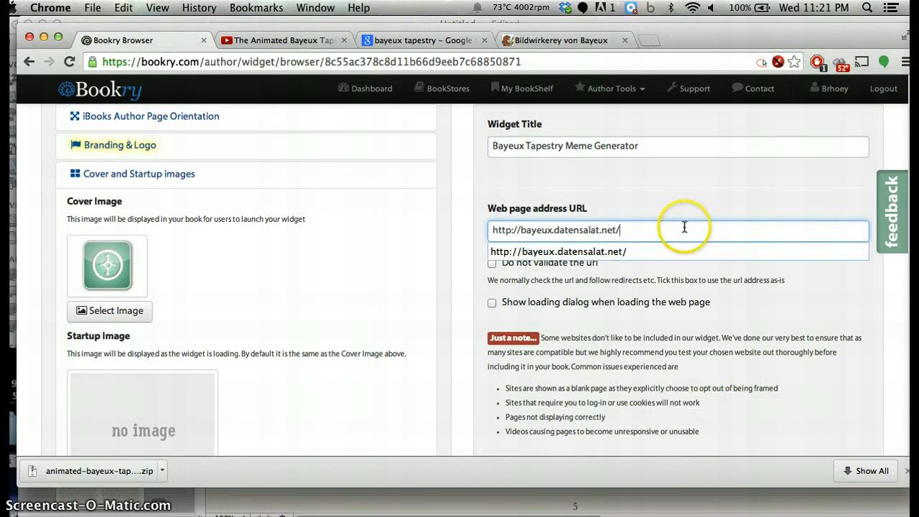
pyautogui.click(667, 281)
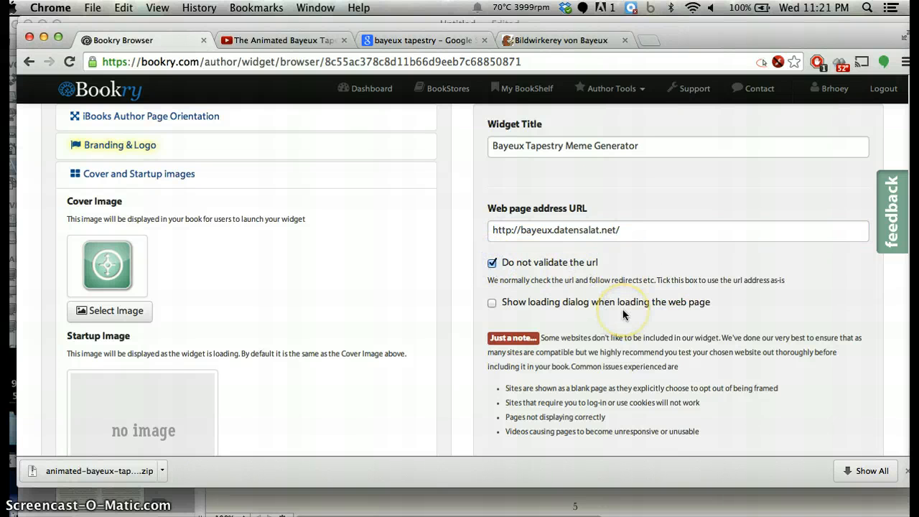
# Step: Review the Browser widget's website compatibility notes and its cover and startup image settings
pyautogui.scroll(-1, 622, 314)
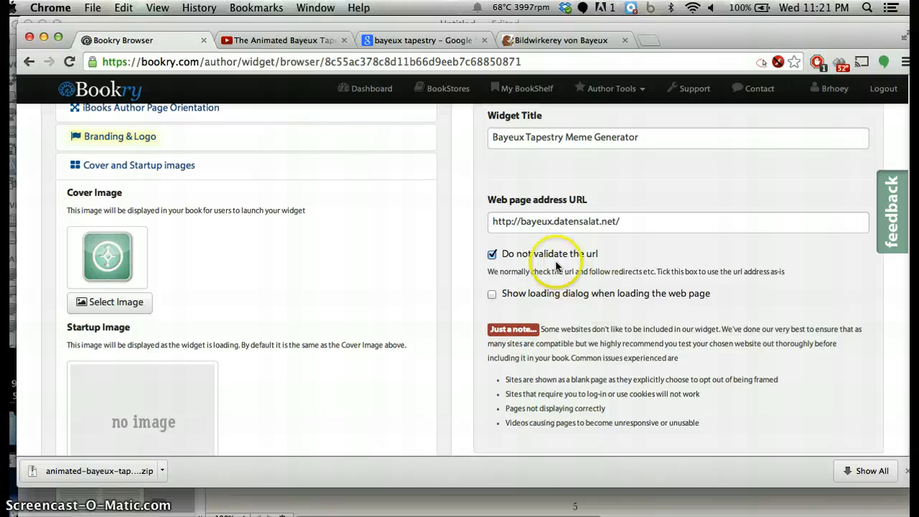
pyautogui.scroll(-3, 685, 379)
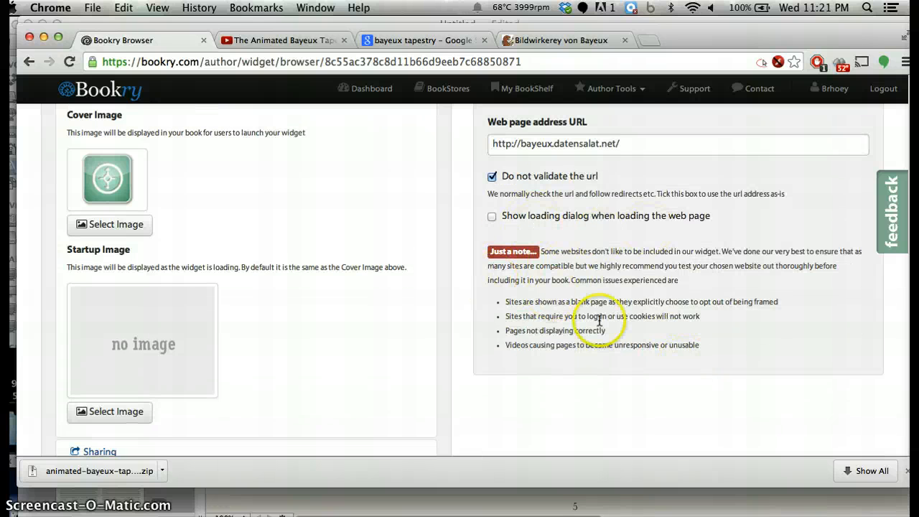
pyautogui.scroll(-1, 597, 377)
pyautogui.scroll(6, 40, 252)
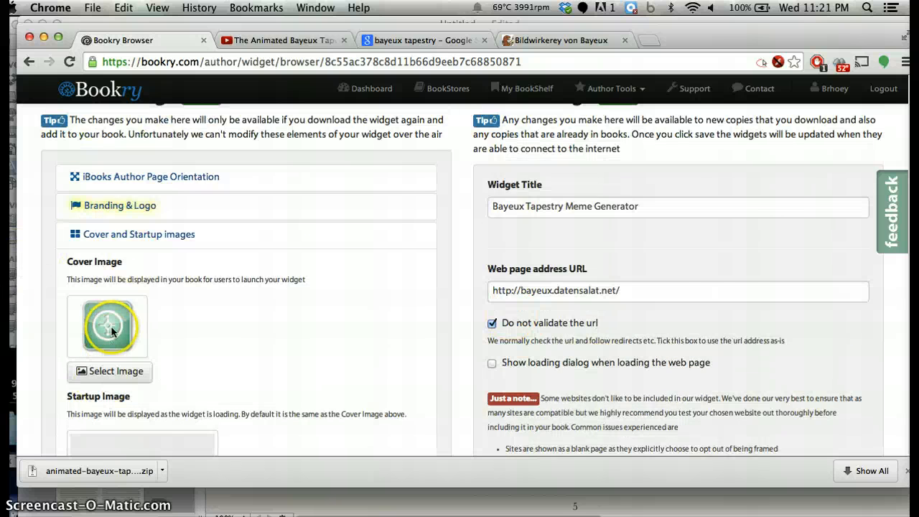
# Step: Save the Browser widget's settings and download the finished Bayeux Tapestry Meme Generator widget
pyautogui.scroll(-5, 201, 353)
pyautogui.scroll(-2, 330, 375)
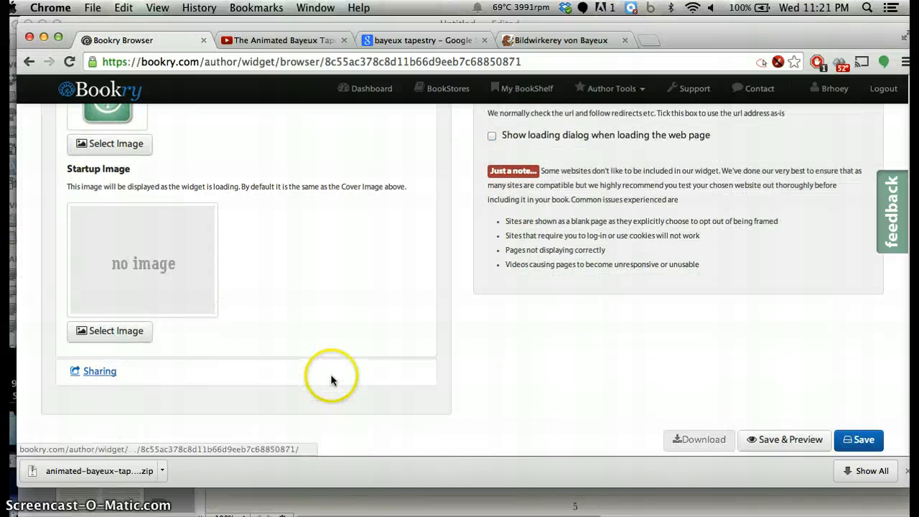
pyautogui.click(858, 439)
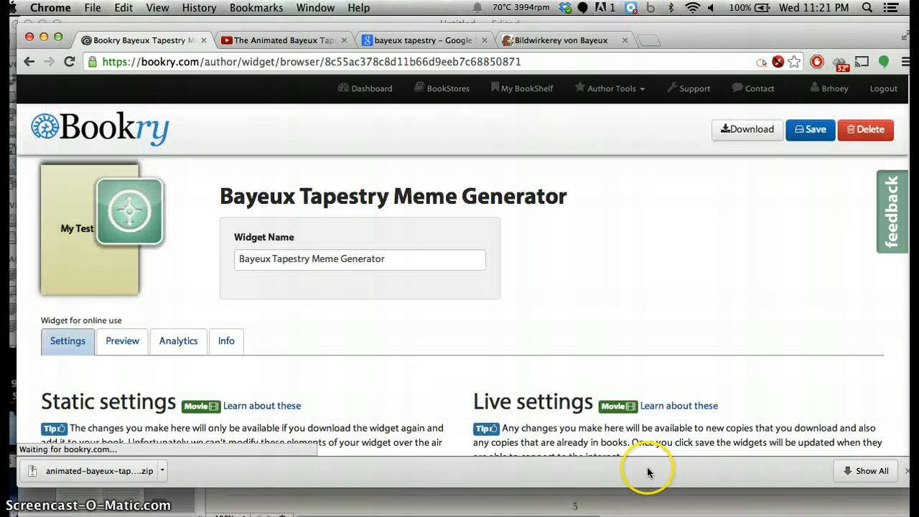
pyautogui.click(761, 128)
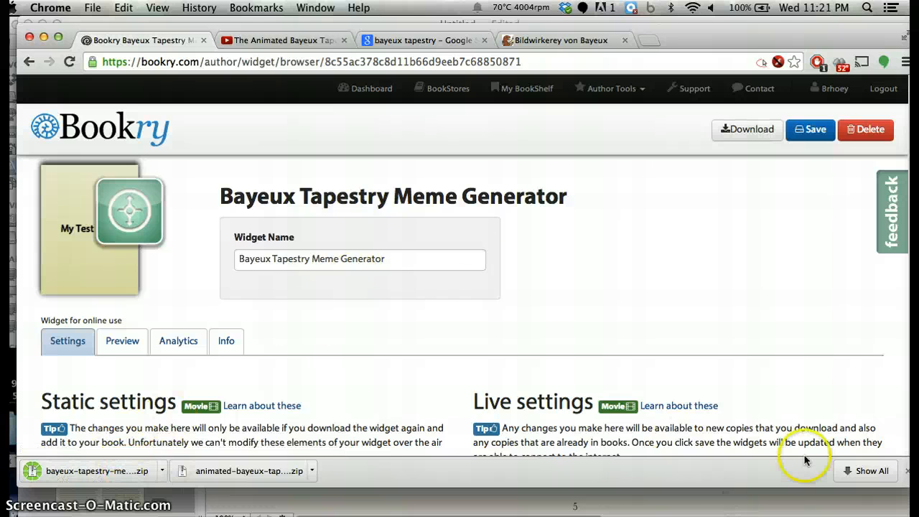
# Step: Place the downloaded Bayeux Tapestry Meme Generator widget from the Downloads folder near the top of the first column of Section 3 in iBooks Author
pyautogui.click(739, 505)
pyautogui.click(740, 503)
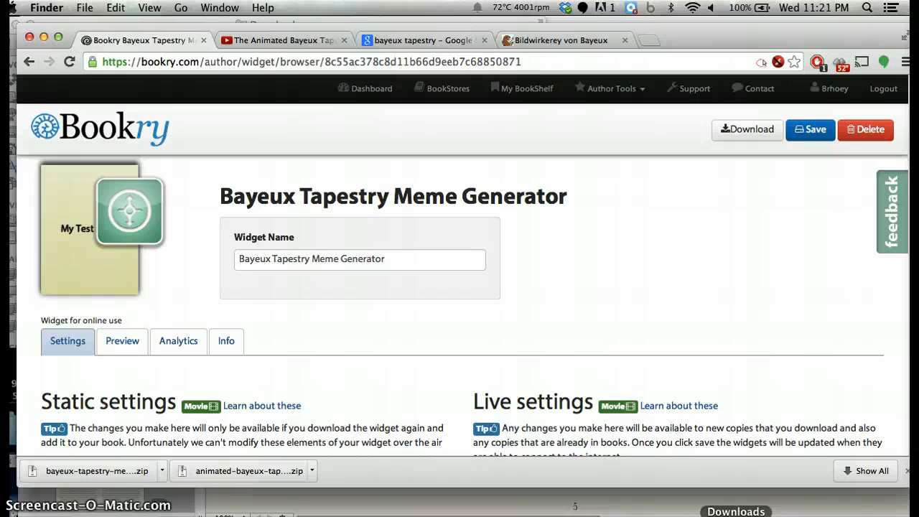
pyautogui.click(736, 514)
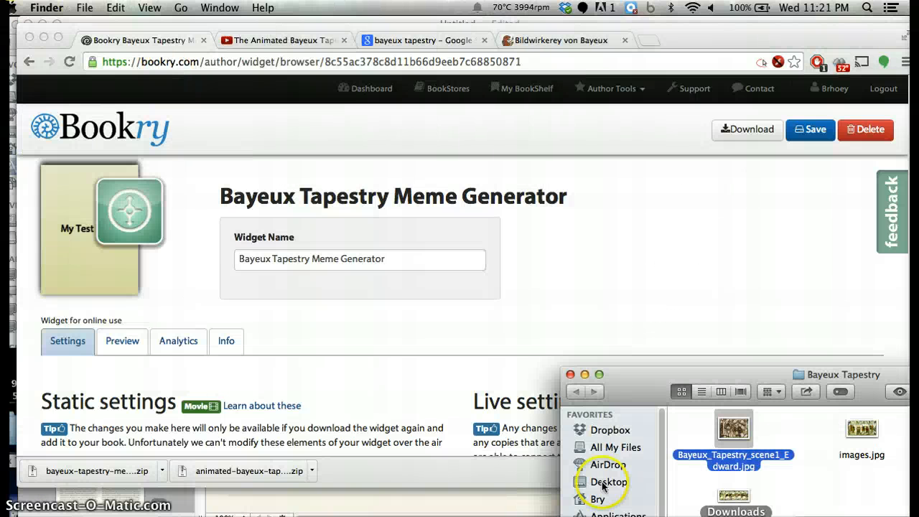
pyautogui.click(600, 514)
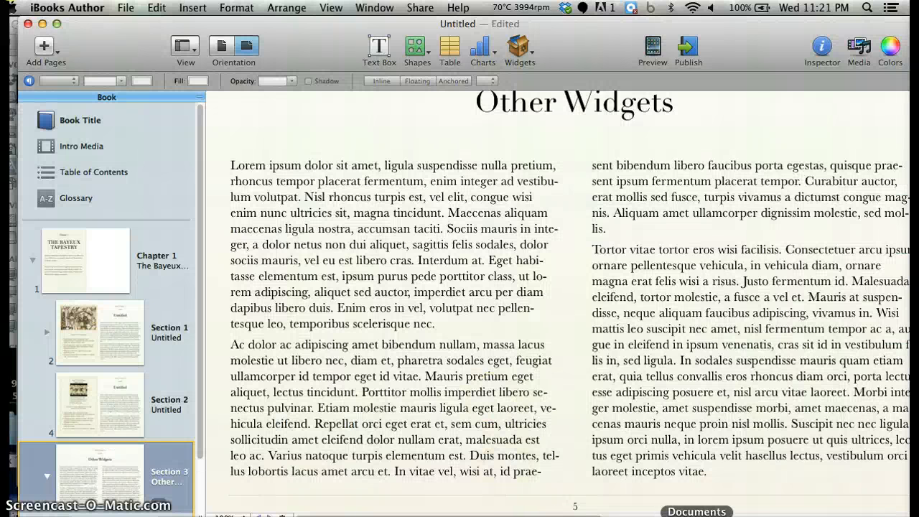
pyautogui.click(735, 511)
pyautogui.moveTo(740, 424); pyautogui.dragTo(319, 205)
# Step: Replace the placeholder title of the Section 3 Browser widget with "Web Browser : Bayeux Tapestry Meme Generator"
pyautogui.doubleClick(276, 114)
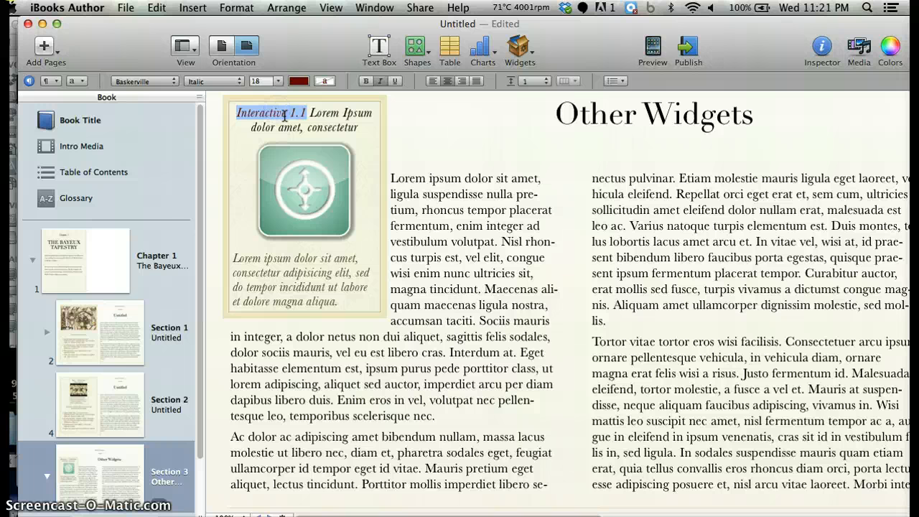
pyautogui.write('Web B')
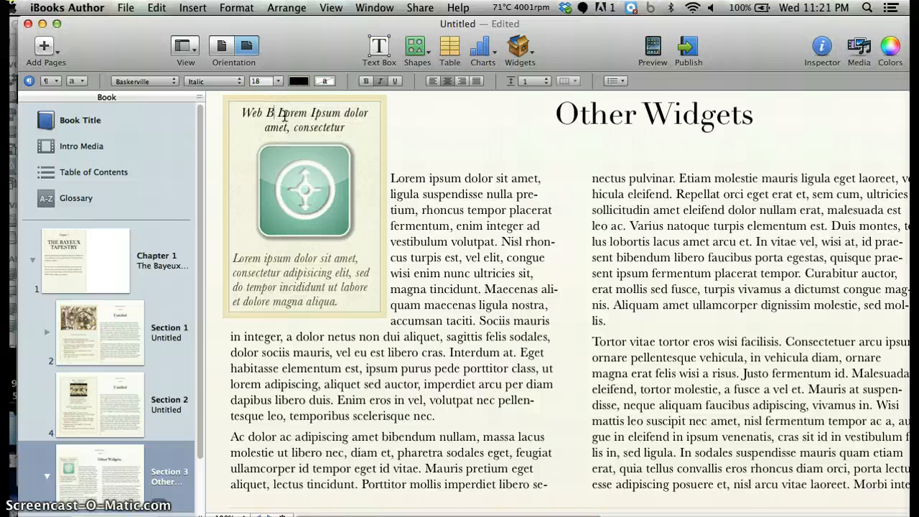
pyautogui.write('rowser')
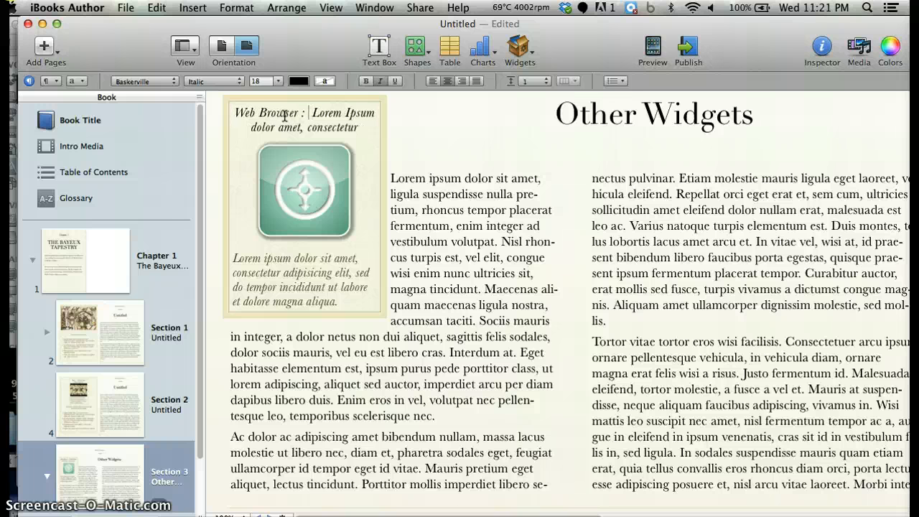
pyautogui.write(': Bau')
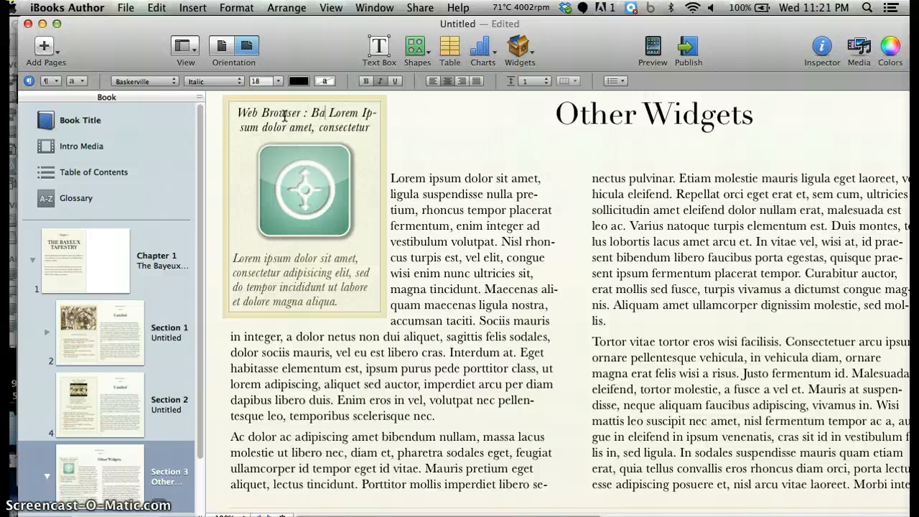
pyautogui.write('eux Tapestry')
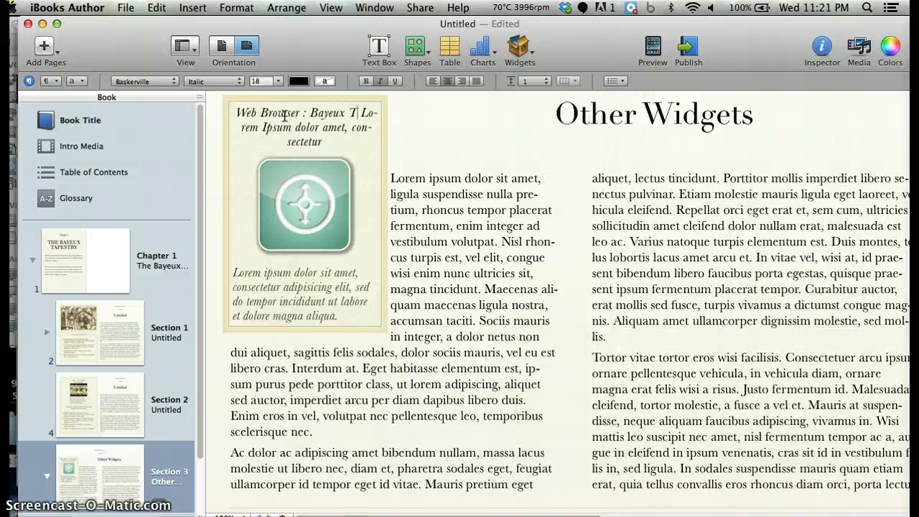
pyautogui.write(' Meme Generator')
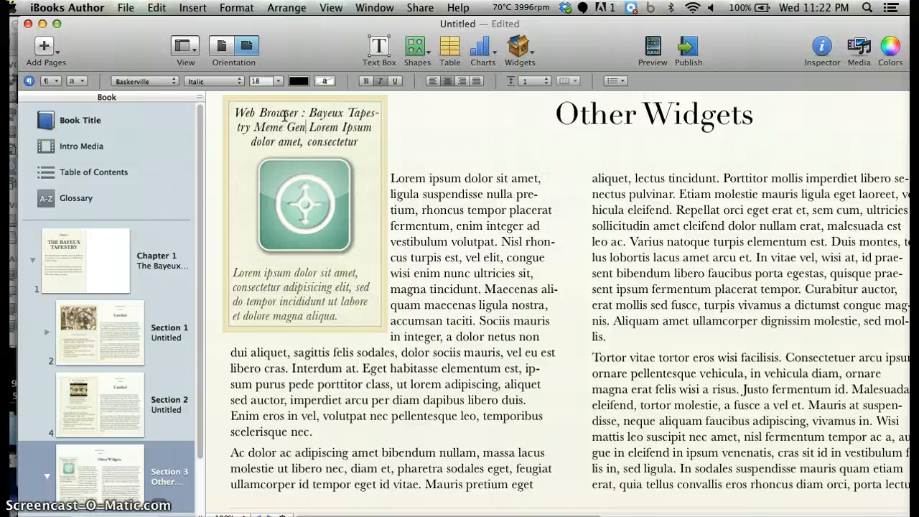
pyautogui.press('shift+super+Down')
pyautogui.press('BackSpace')
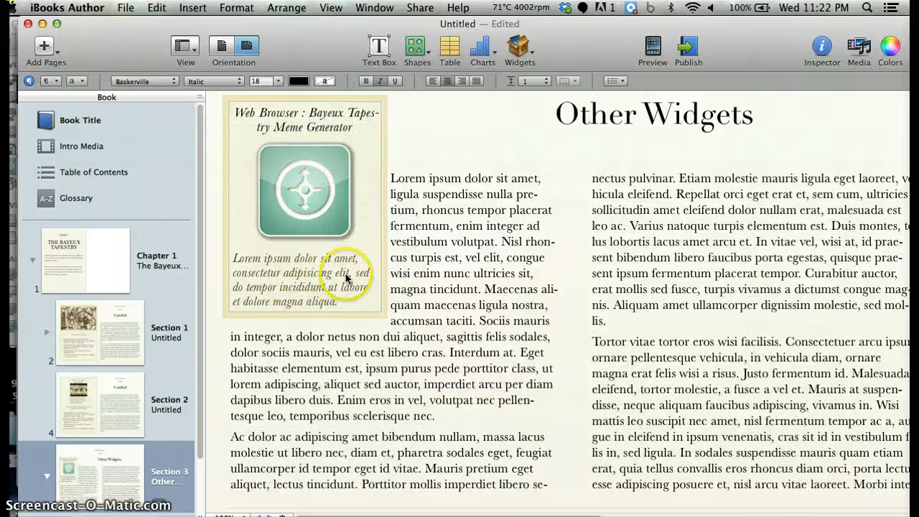
# Step: Insert a Review quiz widget on the Section 3 page
pyautogui.click(488, 297)
pyautogui.press('super+a')
pyautogui.click(595, 153)
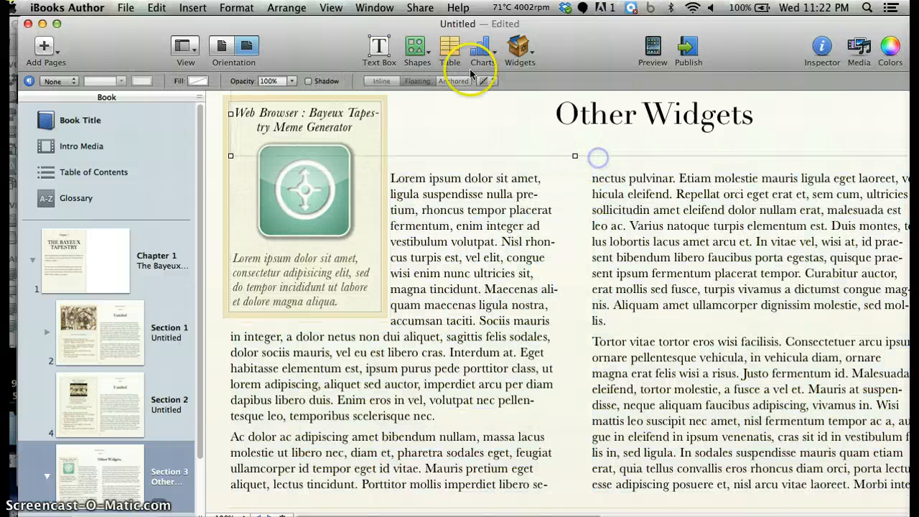
pyautogui.click(532, 48)
pyautogui.click(546, 171)
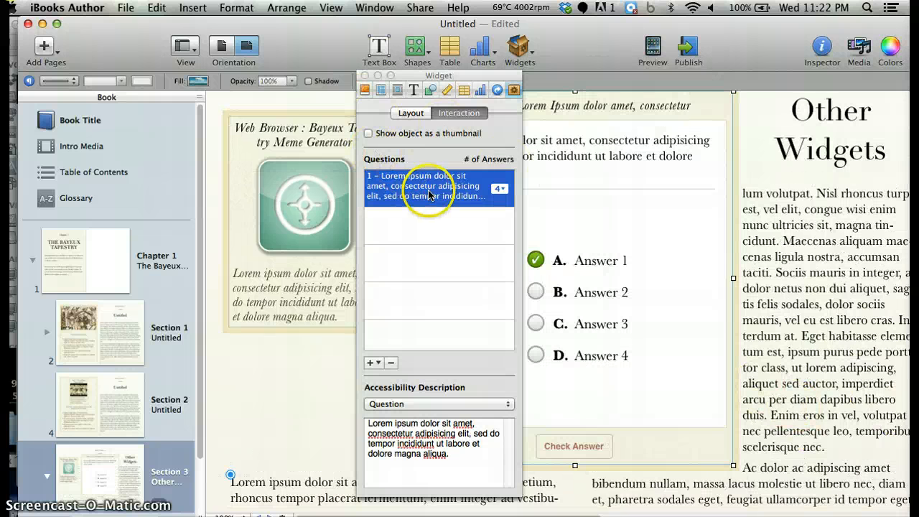
# Step: Set the review question's accessibility description to "What did the people see as a sign of troubling times?" and close the widget settings
pyautogui.click(411, 188)
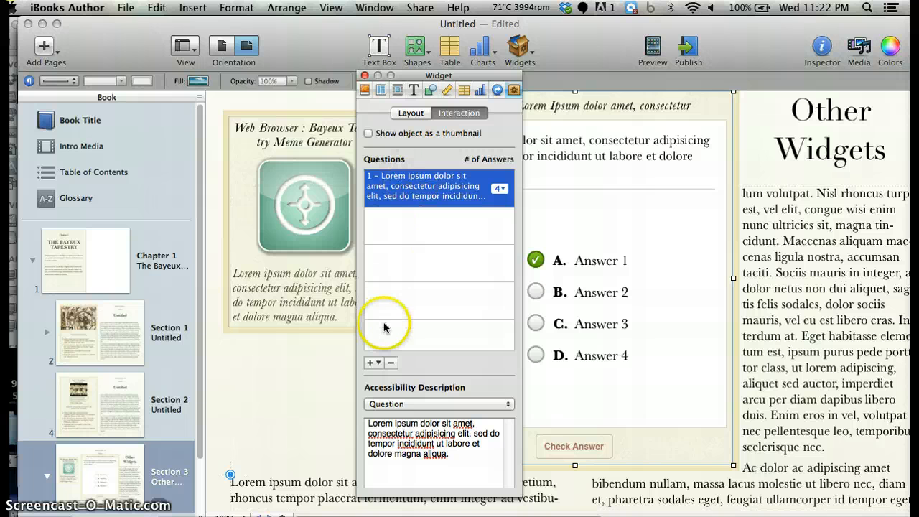
pyautogui.moveTo(476, 494); pyautogui.dragTo(333, 402)
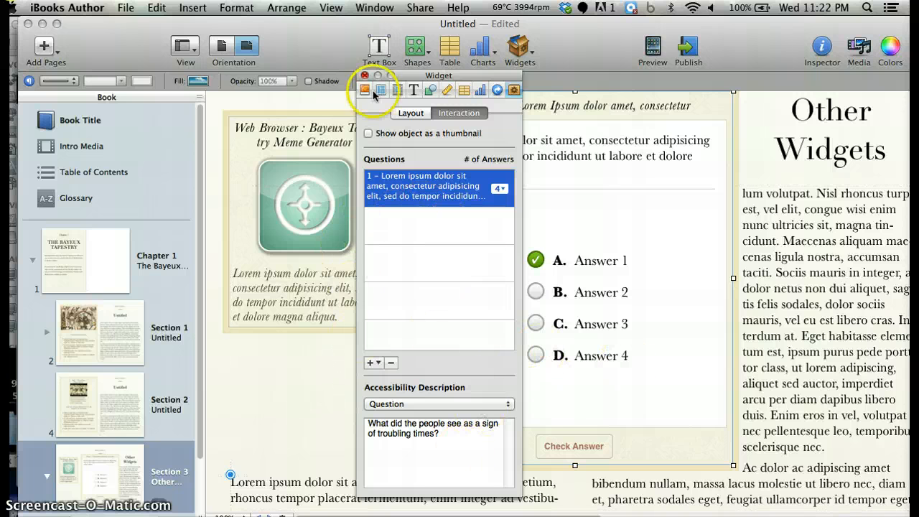
pyautogui.click(365, 75)
# Step: Set the review question to "What did the people see to indicate troubling times?" and answer A to "A Comet"
pyautogui.tripleClick(518, 162)
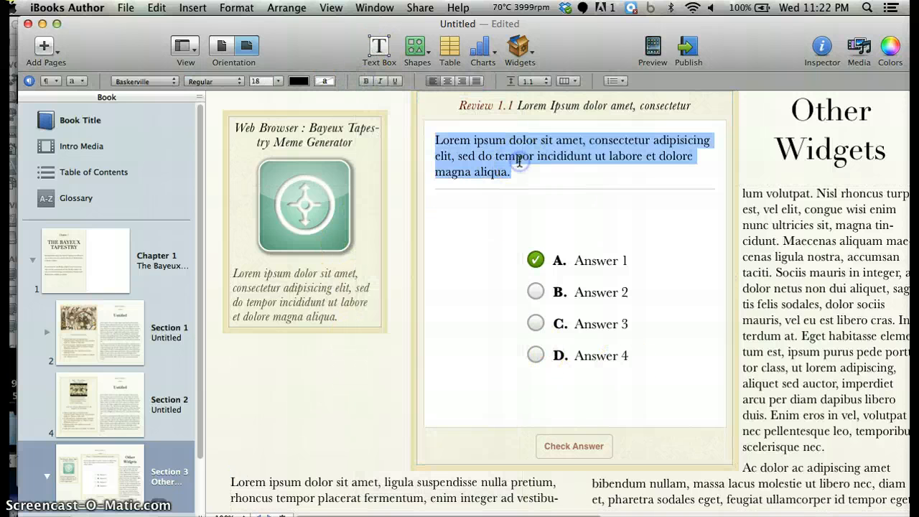
pyautogui.write('What di')
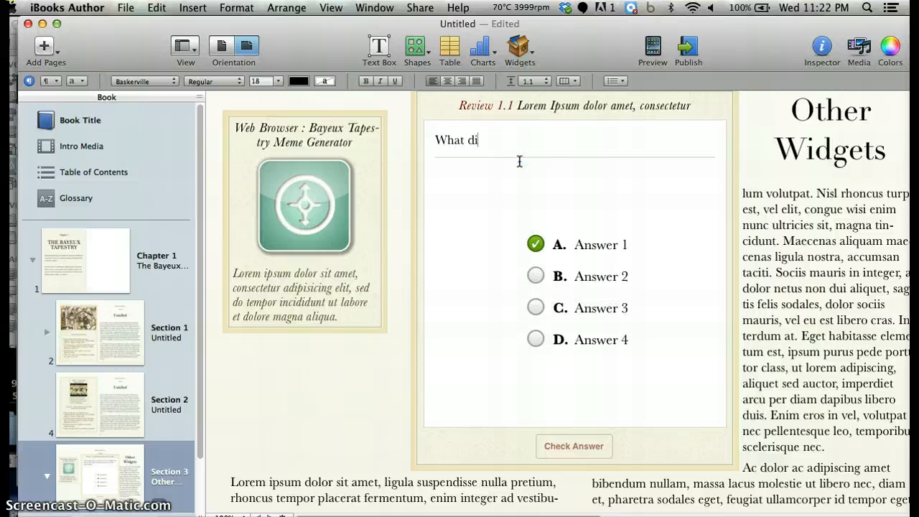
pyautogui.write('d t')
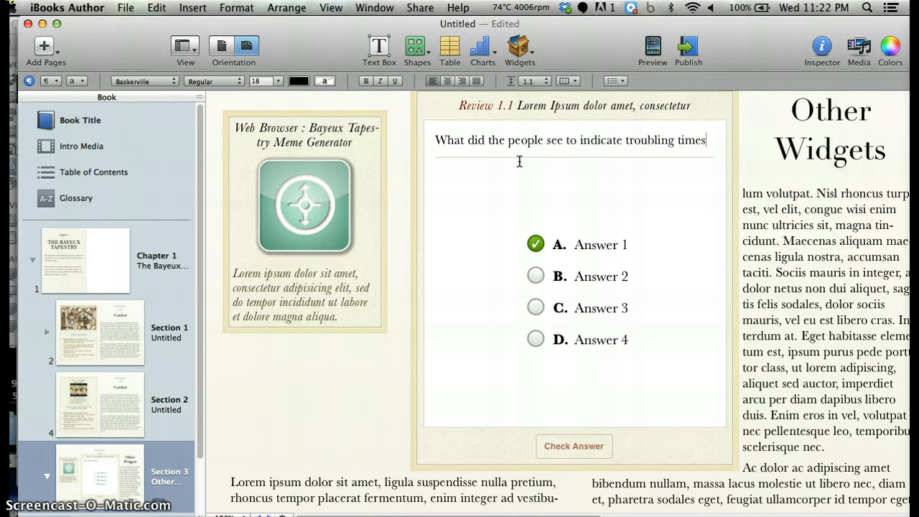
pyautogui.click(609, 245)
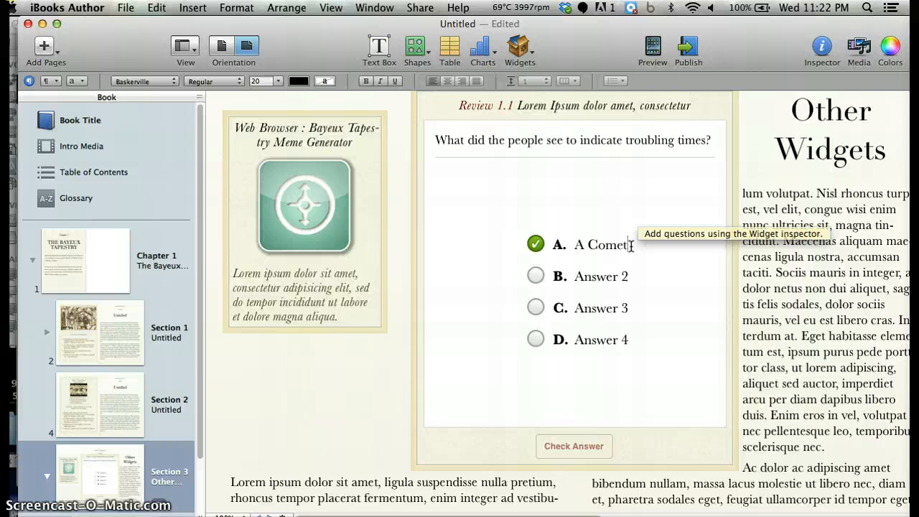
# Step: Move the review widget to the second column and set answers B to D to "A witch", "The Light" and "Nothing at all"
pyautogui.moveTo(577, 279); pyautogui.dragTo(745, 289)
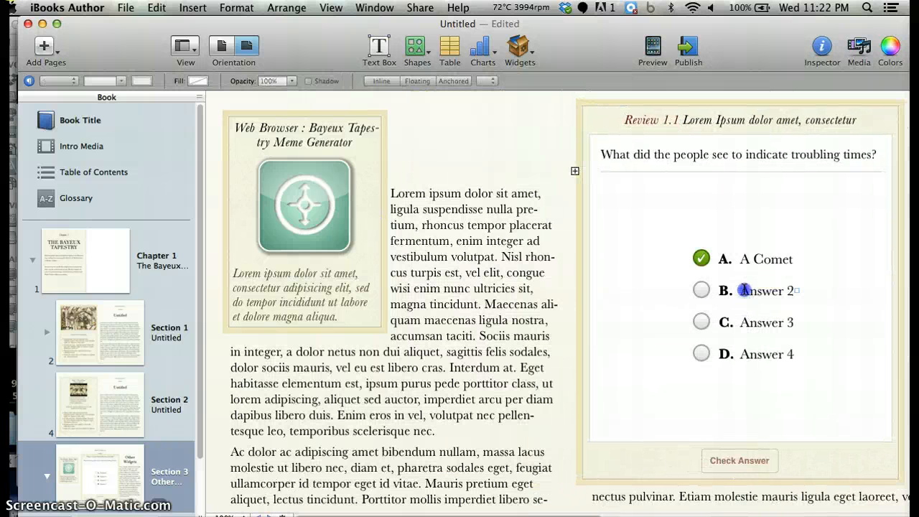
pyautogui.tripleClick(744, 290)
pyautogui.write('A witch')
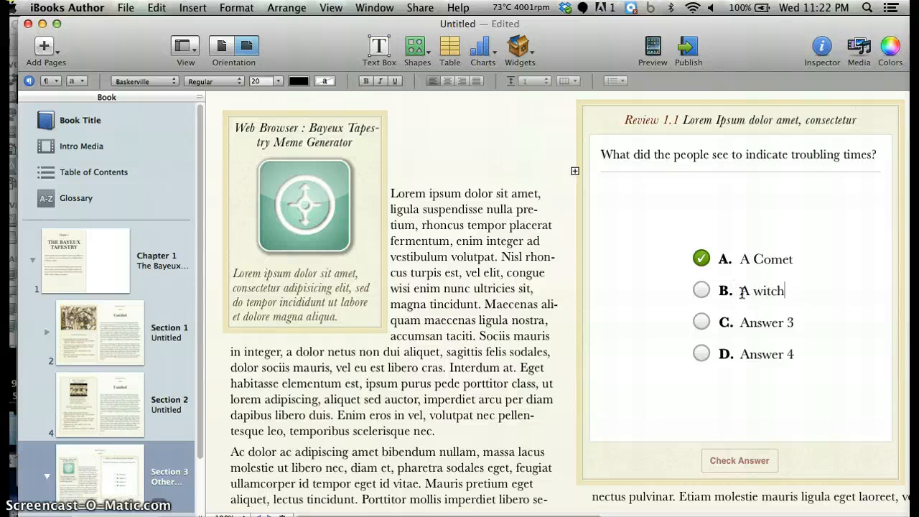
pyautogui.tripleClick(758, 320)
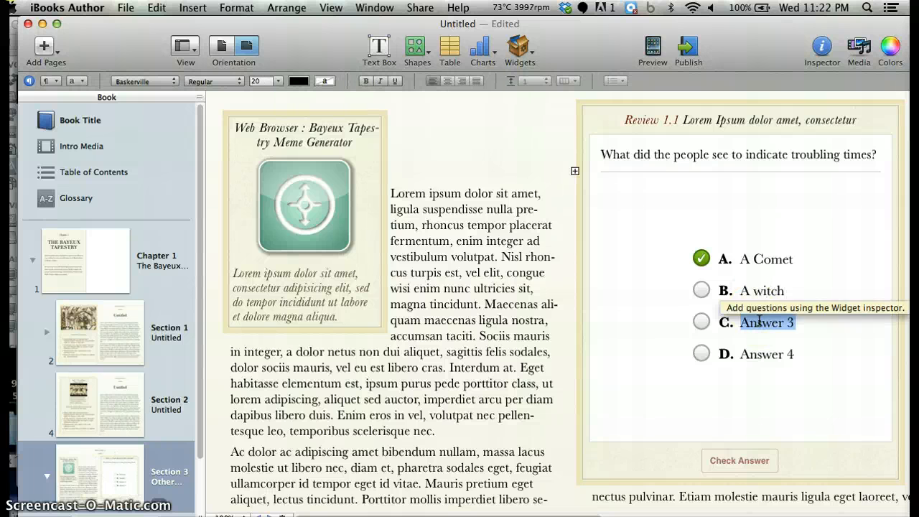
pyautogui.write('The Light')
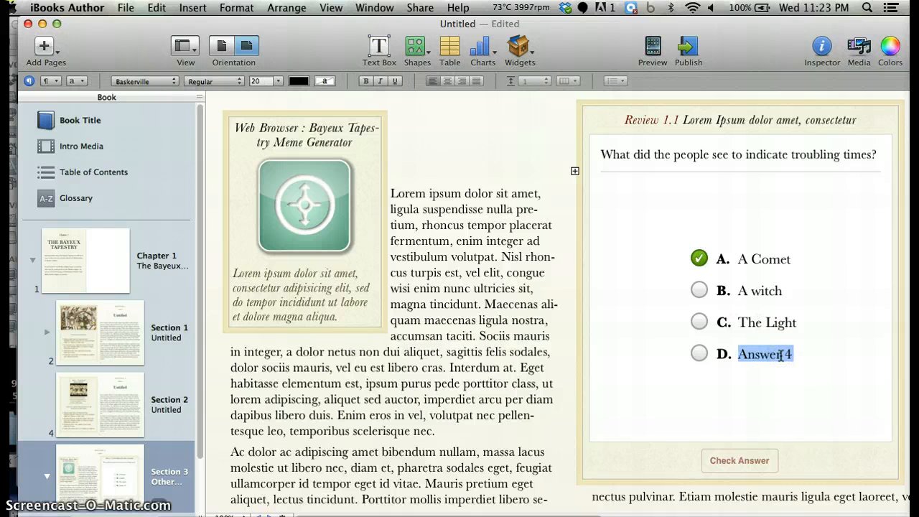
pyautogui.click(780, 355)
pyautogui.write('Nothing at all')
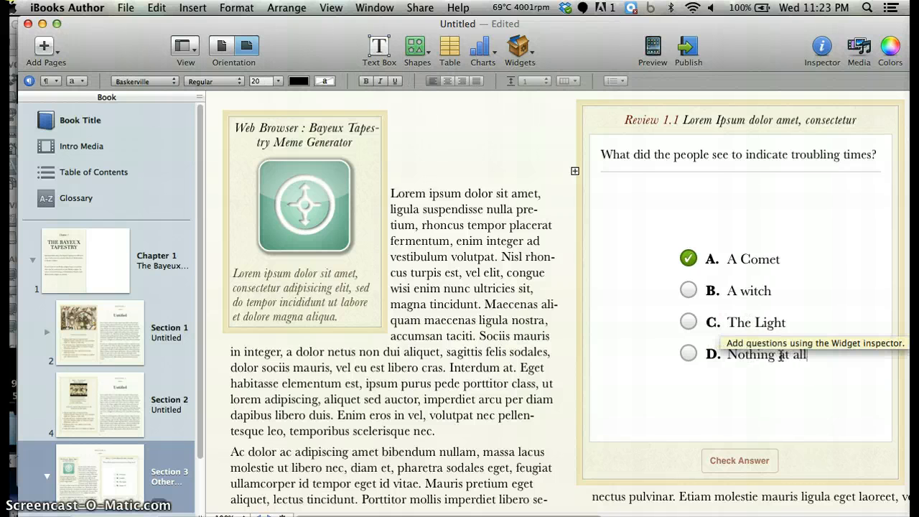
# Step: Try marking answers B, C and D as correct in turn and return the correct mark to answer A
pyautogui.click(688, 290)
pyautogui.click(687, 321)
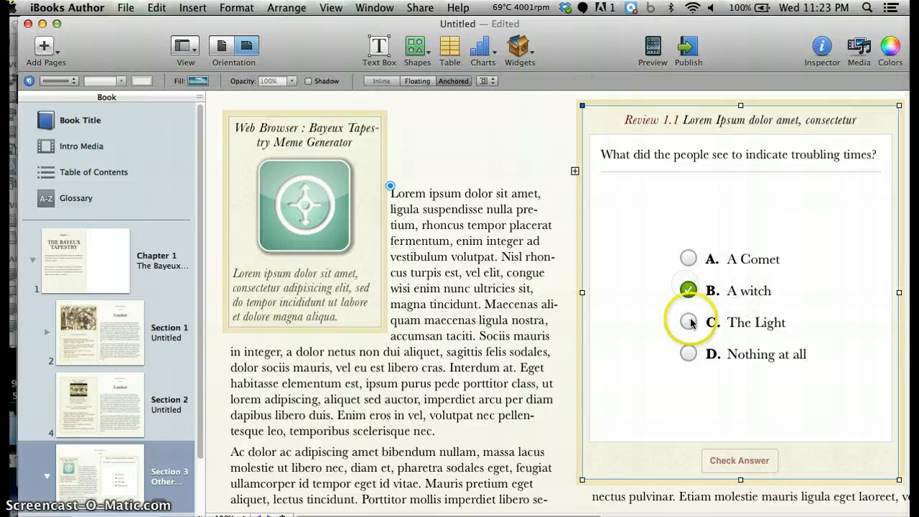
pyautogui.click(688, 353)
pyautogui.click(688, 258)
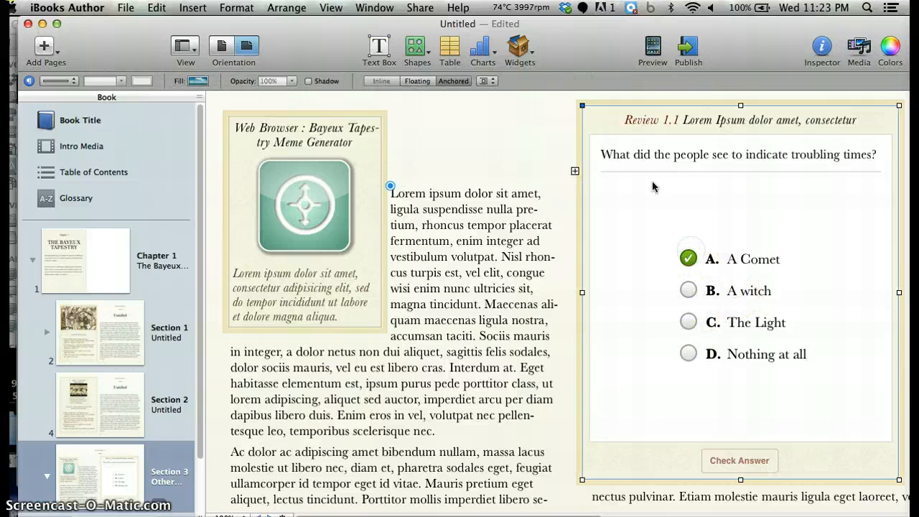
# Step: Shrink the review widget to roughly two thirds of its width so it takes up less of the Section 3 page
pyautogui.click(623, 110)
pyautogui.moveTo(630, 104); pyautogui.dragTo(597, 95)
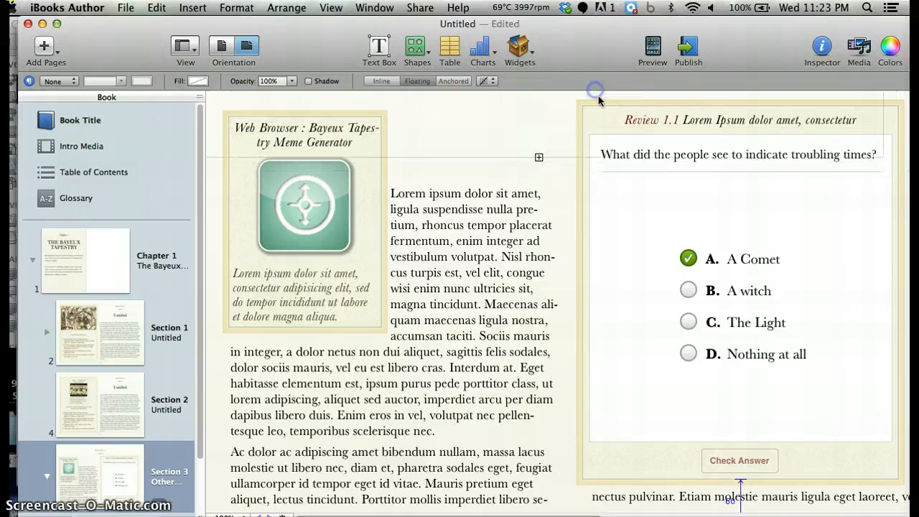
pyautogui.click(856, 384)
pyautogui.moveTo(898, 479); pyautogui.dragTo(740, 290)
# Step: Reposition the review widget at the top of the second text column, level with the Browser widget
pyautogui.moveTo(646, 104); pyautogui.dragTo(526, 142)
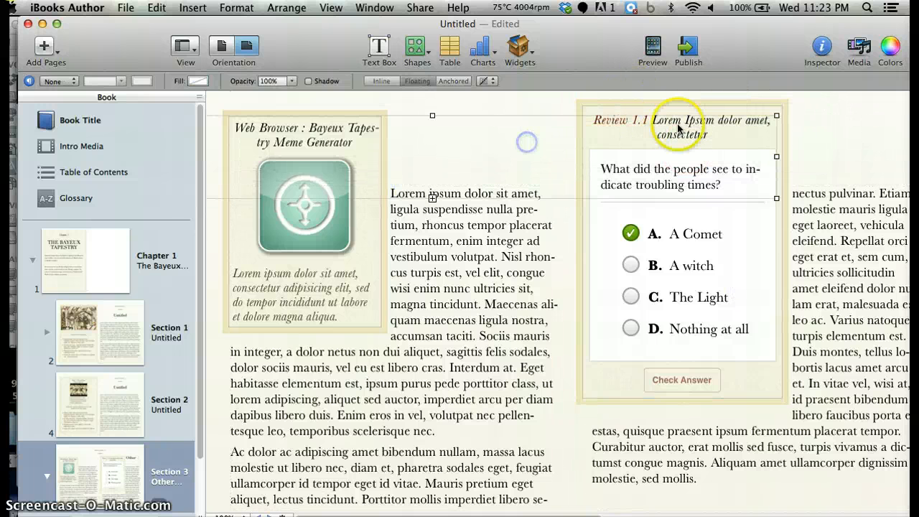
pyautogui.click(714, 101)
pyautogui.click(757, 231)
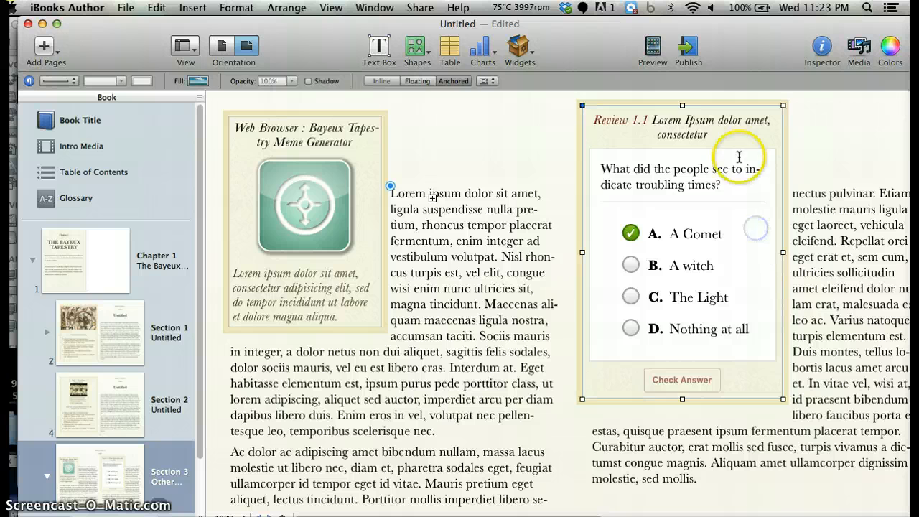
pyautogui.moveTo(777, 116); pyautogui.dragTo(829, 117)
pyautogui.scroll(-3, 816, 186)
pyautogui.scroll(6, 816, 185)
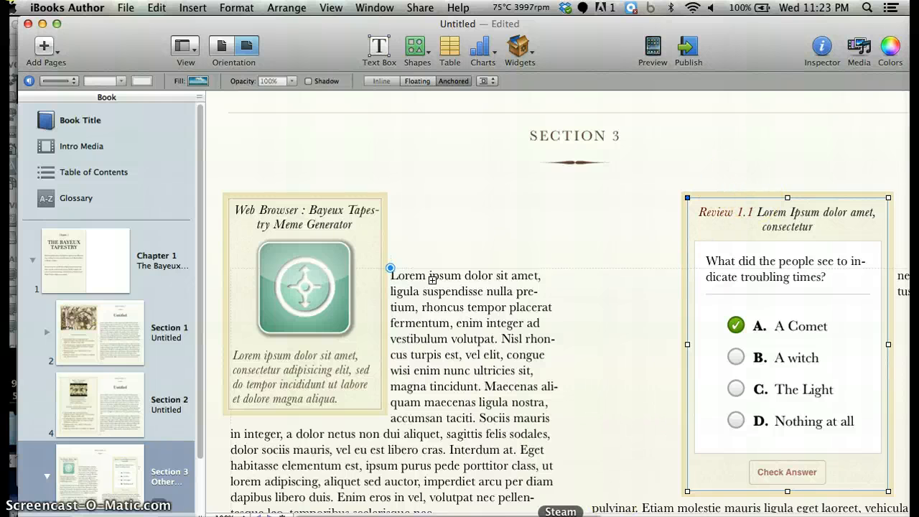
pyautogui.moveTo(582, 514); pyautogui.dragTo(596, 491)
pyautogui.scroll(-6, 577, 474)
pyautogui.scroll(6, 584, 475)
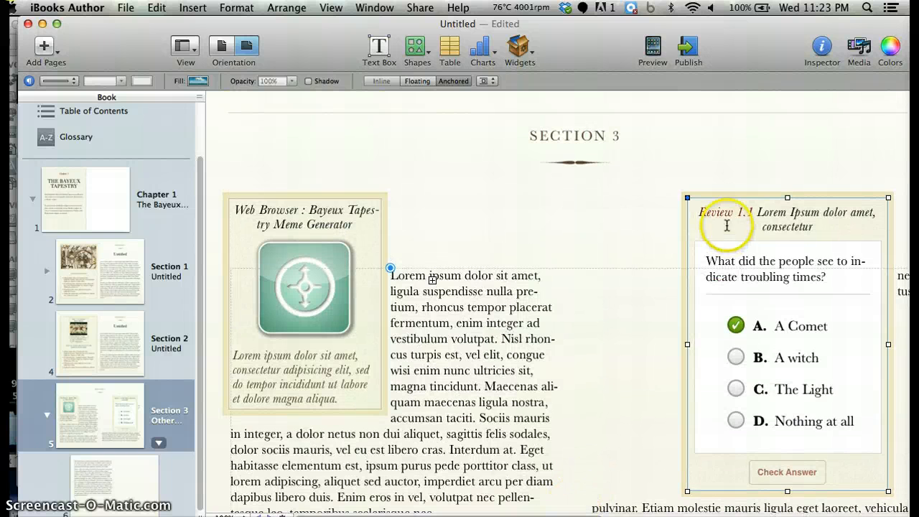
pyautogui.moveTo(720, 201); pyautogui.dragTo(619, 209)
pyautogui.scroll(-6, 494, 316)
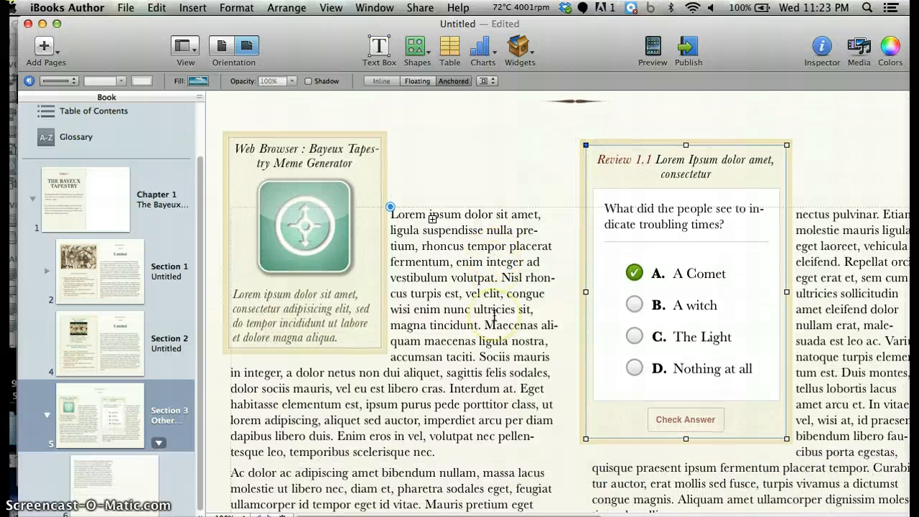
pyautogui.scroll(6, 574, 323)
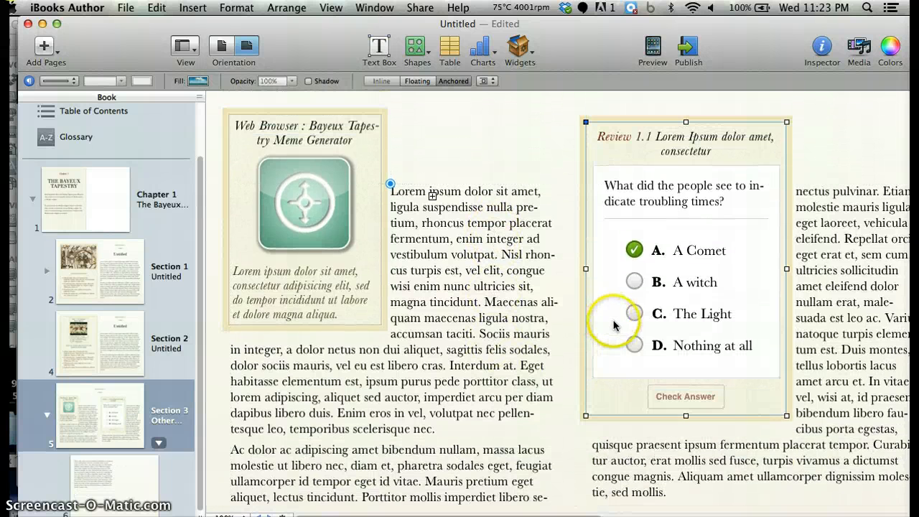
pyautogui.click(529, 56)
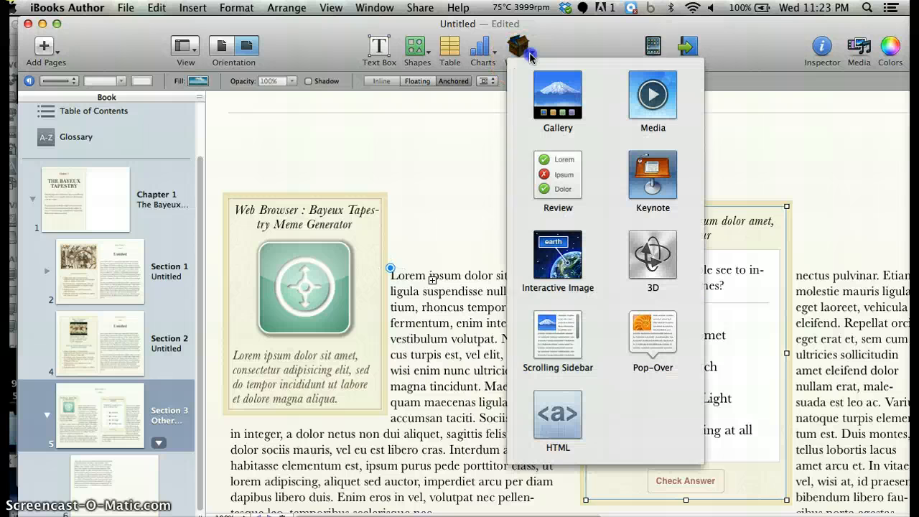
pyautogui.click(556, 237)
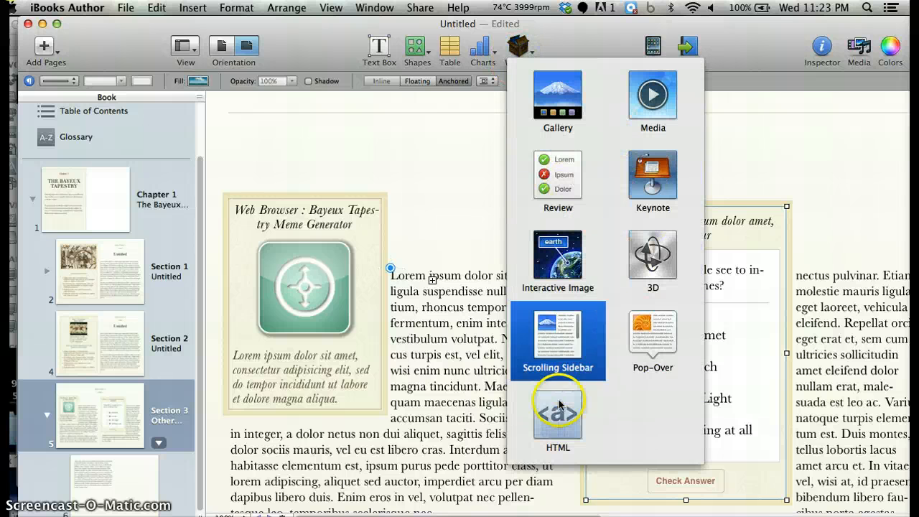
pyautogui.click(774, 393)
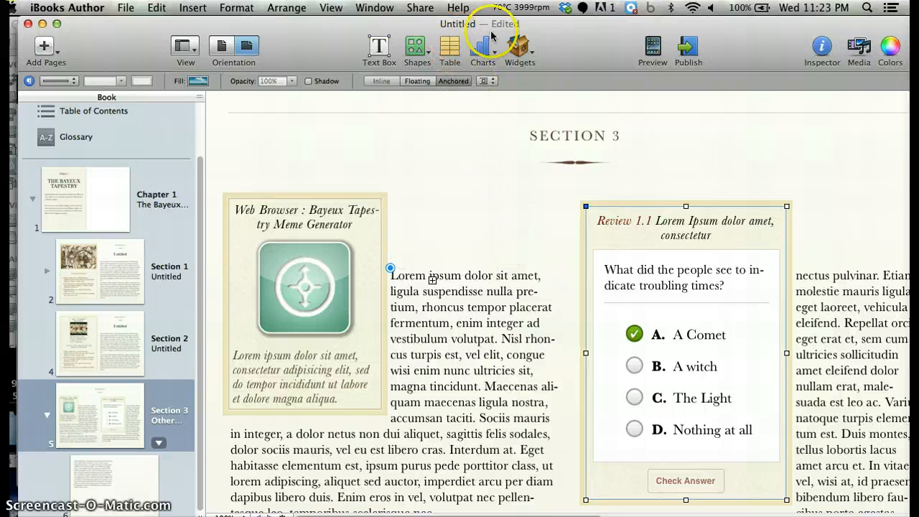
# Step: Preview the book in iBooks, close it and reopen The Bayeux Tapestry proof from the library
pyautogui.click(654, 48)
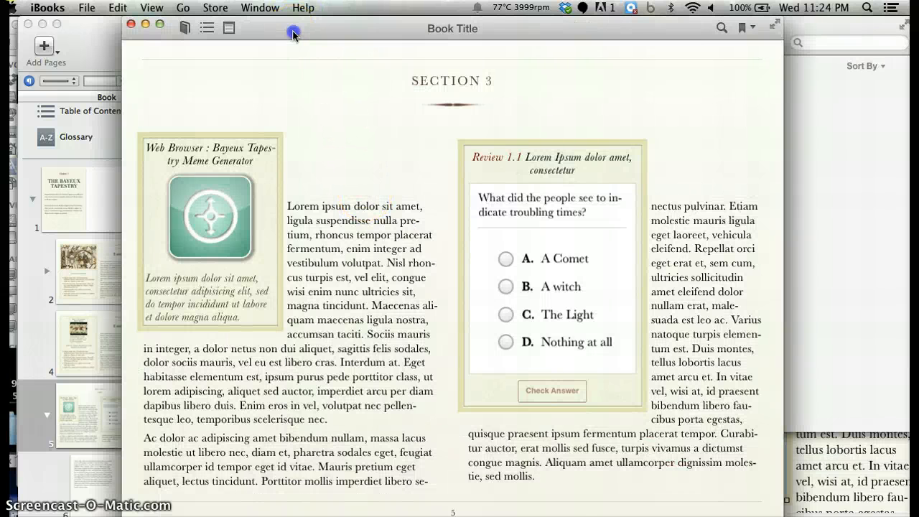
pyautogui.click(131, 23)
pyautogui.click(320, 126)
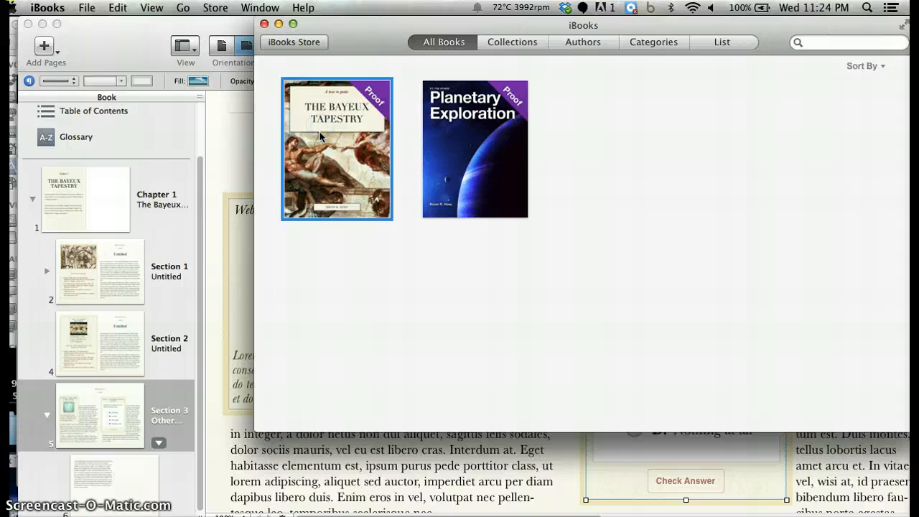
pyautogui.doubleClick(374, 180)
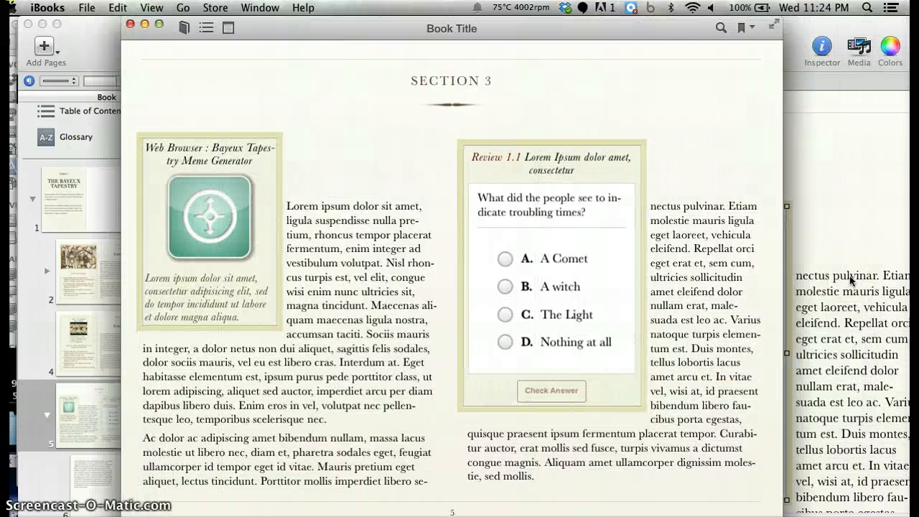
# Step: Page back to the Chapter 1 opening and go forward through Section 1 to the Section 2 page
pyautogui.press('Left')
pyautogui.press('Left')
pyautogui.press('Left')
pyautogui.press('Left')
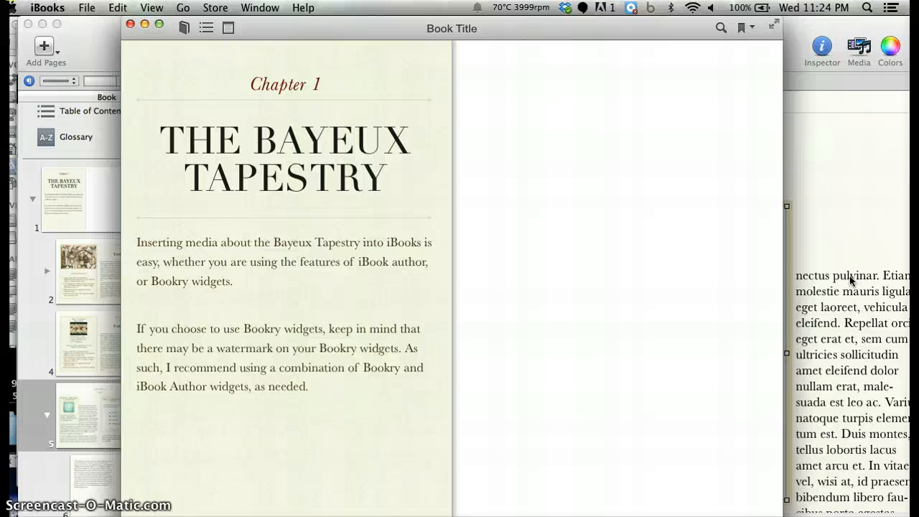
pyautogui.press('Right')
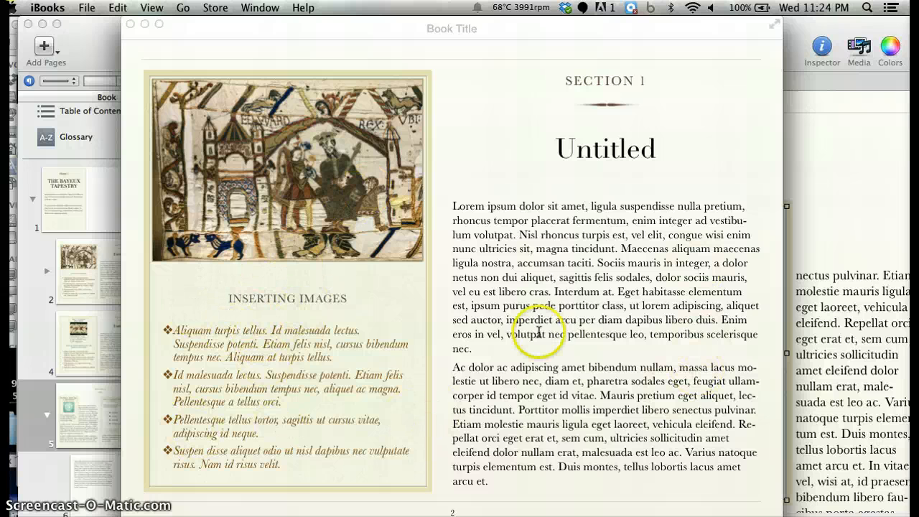
pyautogui.press('Right')
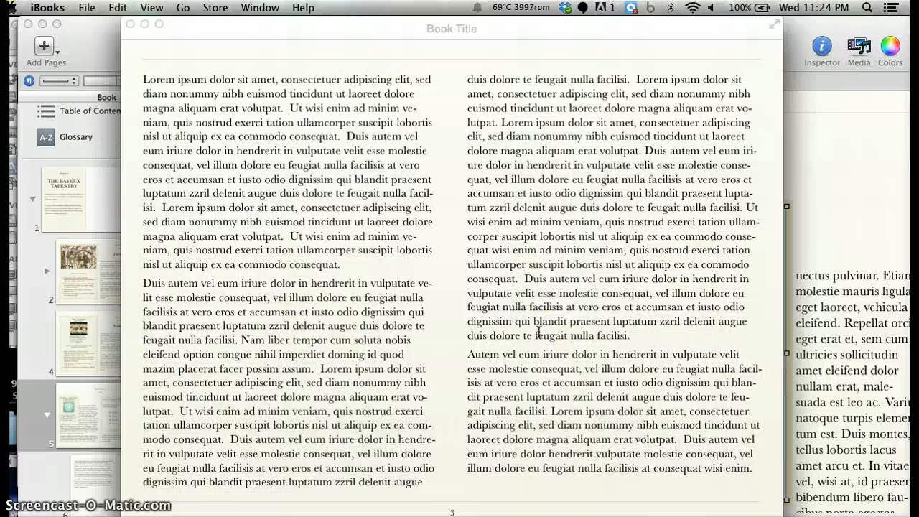
pyautogui.press('Right')
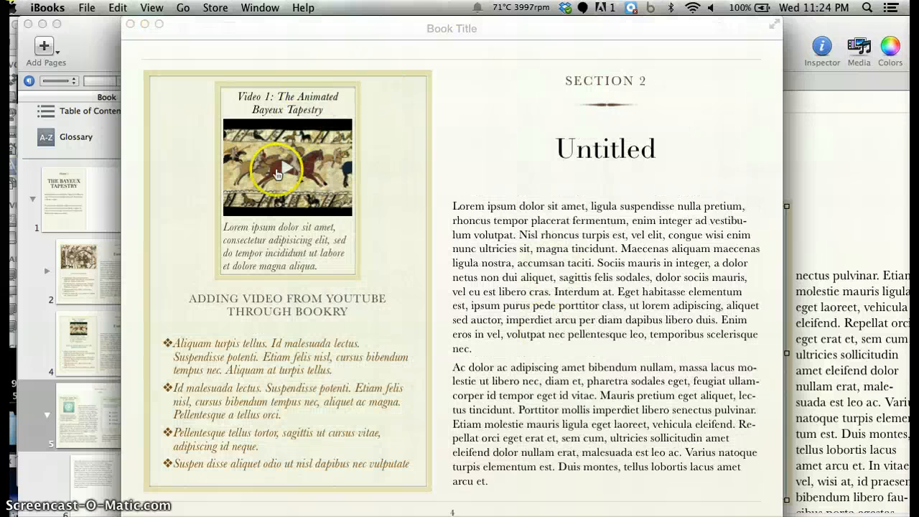
# Step: Test the Section 2 video widget by playing the Animated Bayeux Tapestry video and closing it
pyautogui.click(312, 167)
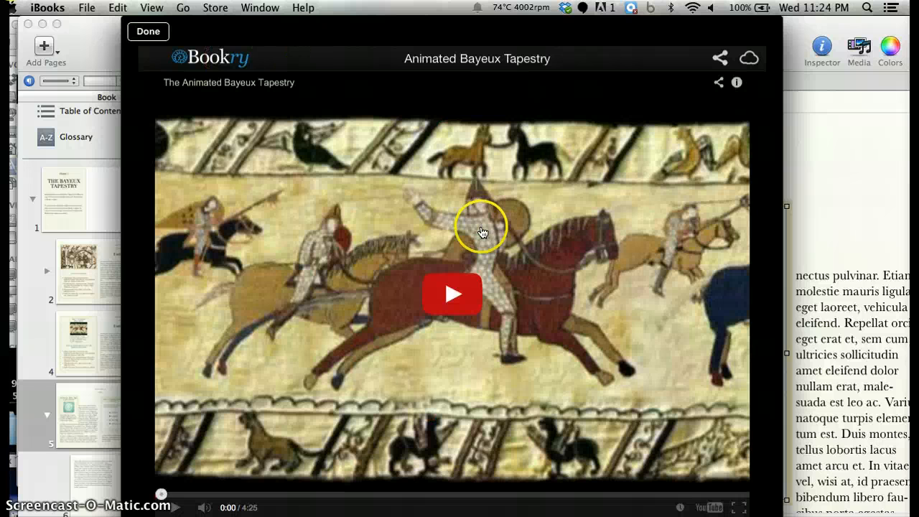
pyautogui.click(450, 291)
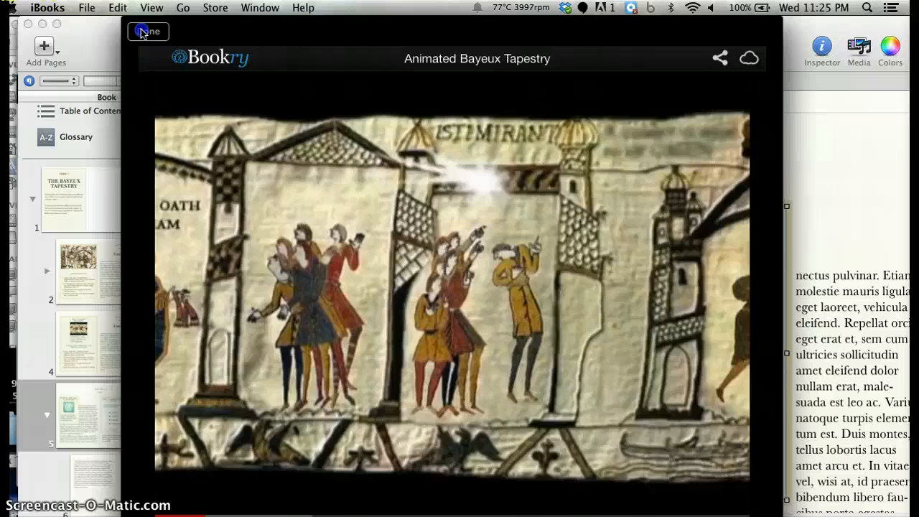
pyautogui.click(147, 31)
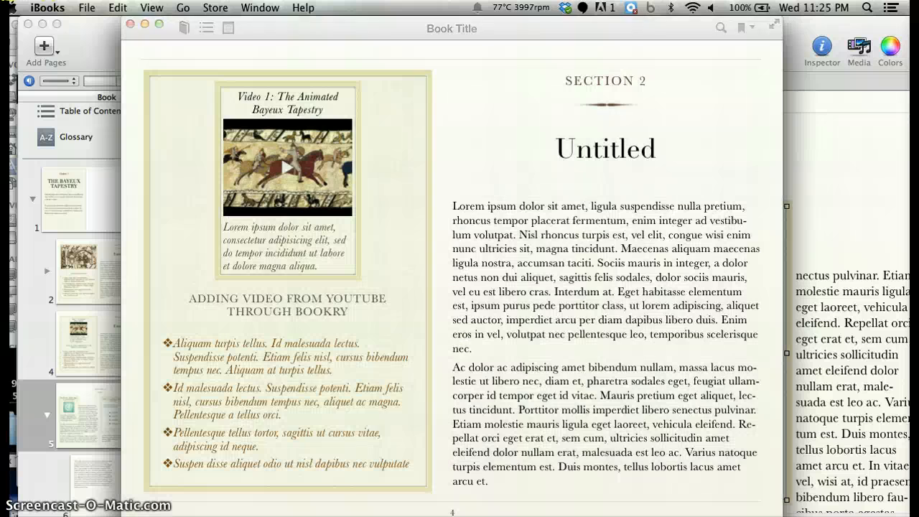
# Step: Open the Web Browser widget in Section 3 and start the Historic Tale Construction Kit
pyautogui.hscroll(5, 530, 335)
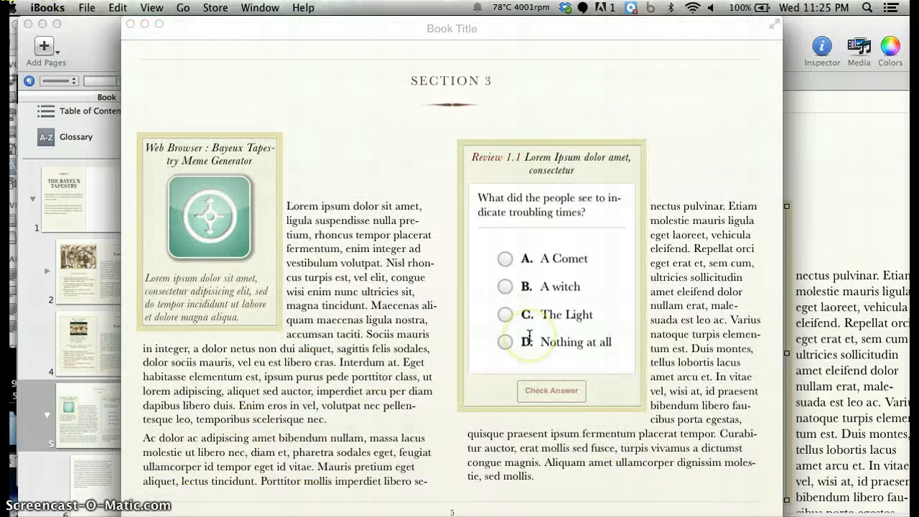
pyautogui.click(216, 210)
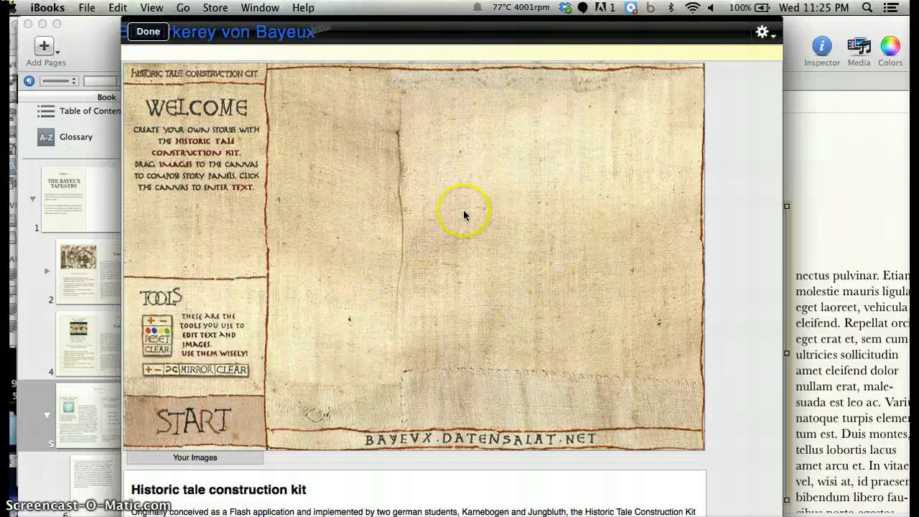
pyautogui.click(216, 420)
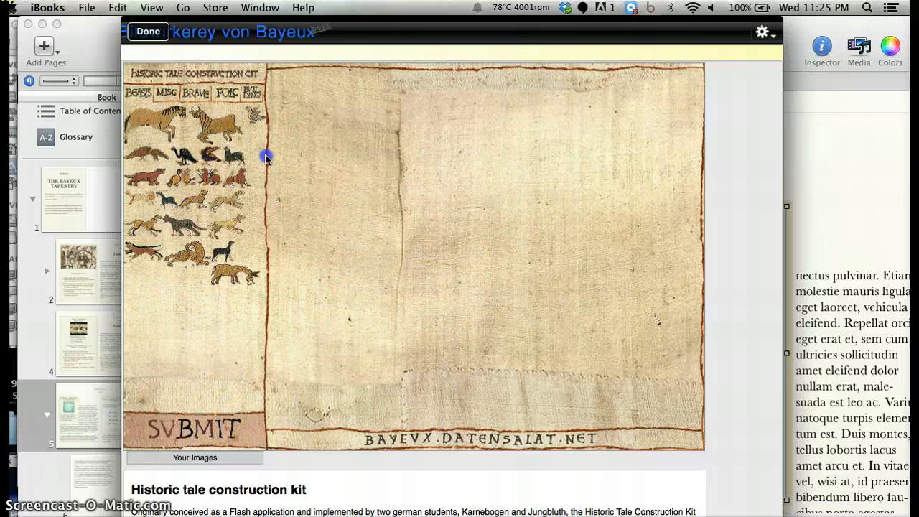
# Step: Try the kit by placing two beasts and an archer from the Brave category on the canvas, and close the widget
pyautogui.moveTo(265, 158); pyautogui.dragTo(527, 240)
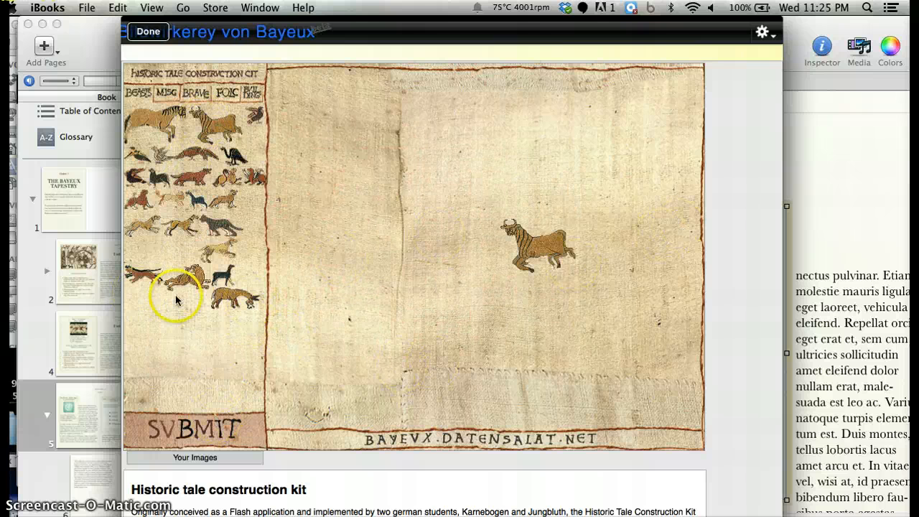
pyautogui.moveTo(175, 300); pyautogui.dragTo(410, 262)
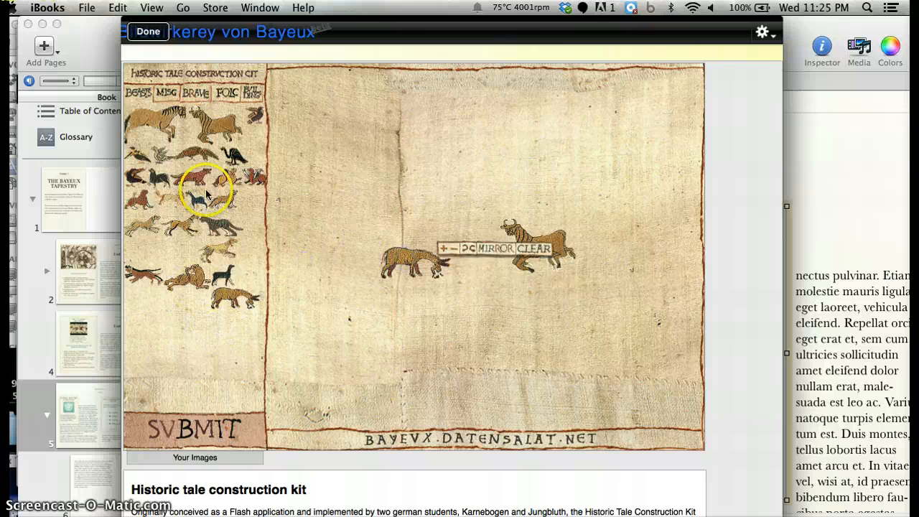
pyautogui.click(195, 94)
pyautogui.moveTo(289, 254); pyautogui.dragTo(343, 258)
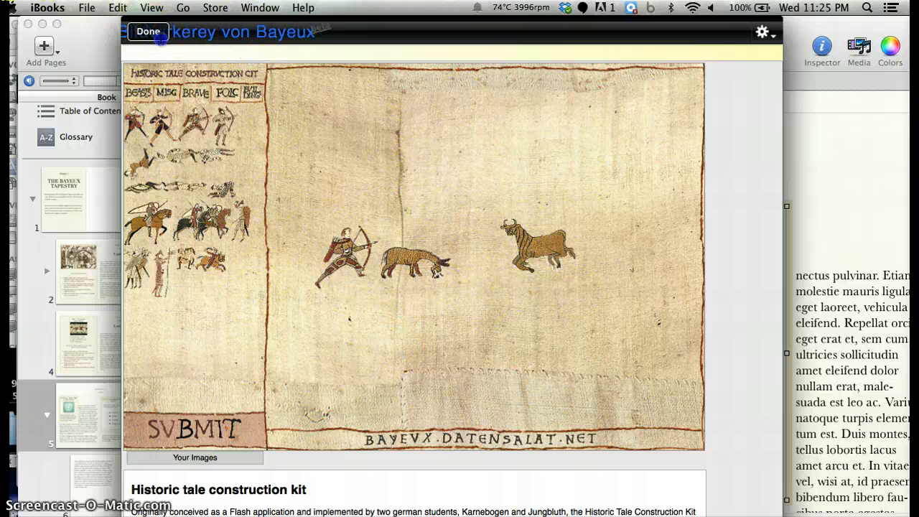
pyautogui.click(149, 32)
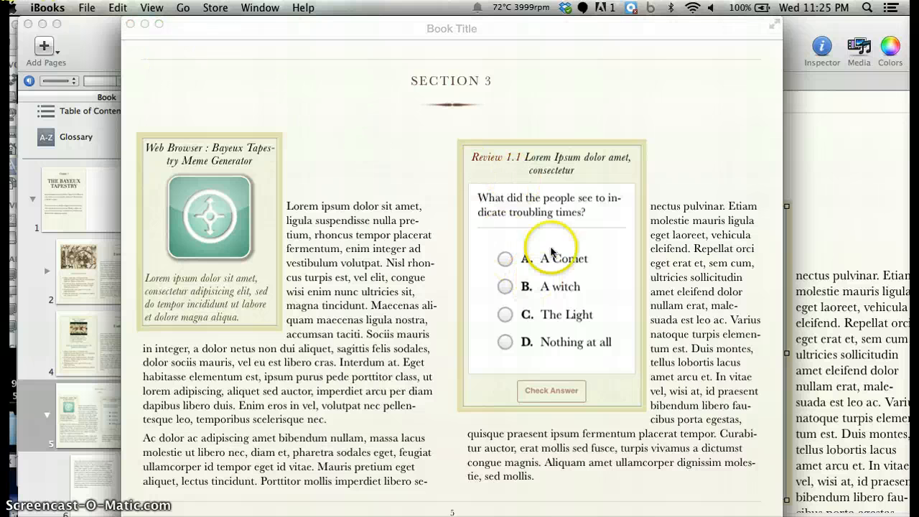
# Step: Test the review question by trying "A witch" and "The Light" before checking "A Comet", and turn to page 6
pyautogui.click(518, 287)
pyautogui.click(559, 391)
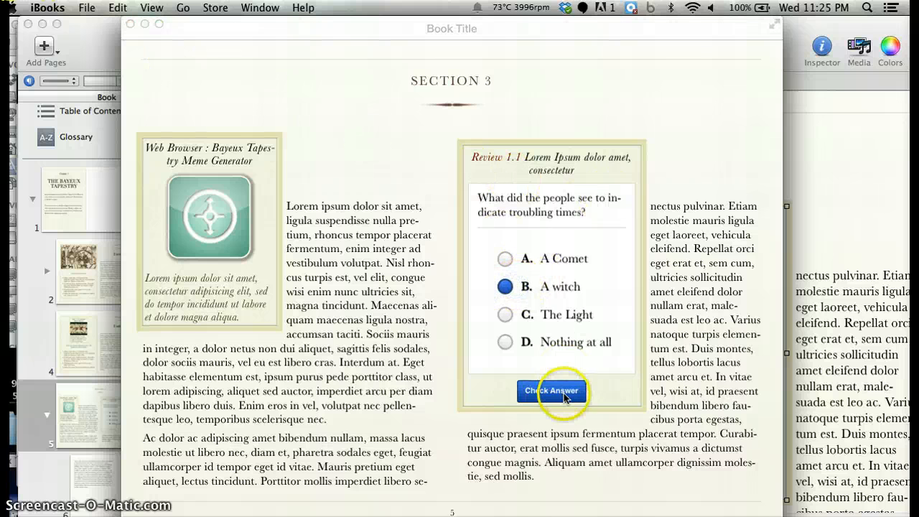
pyautogui.click(515, 326)
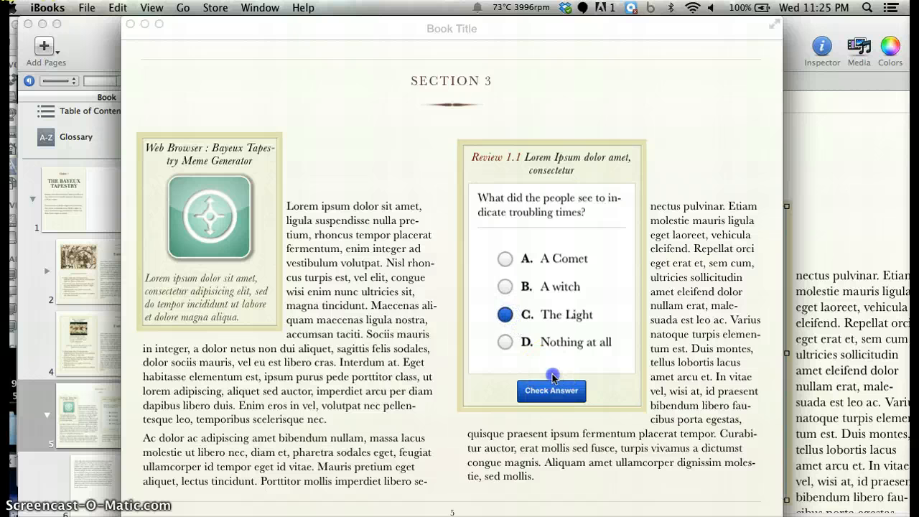
pyautogui.click(487, 258)
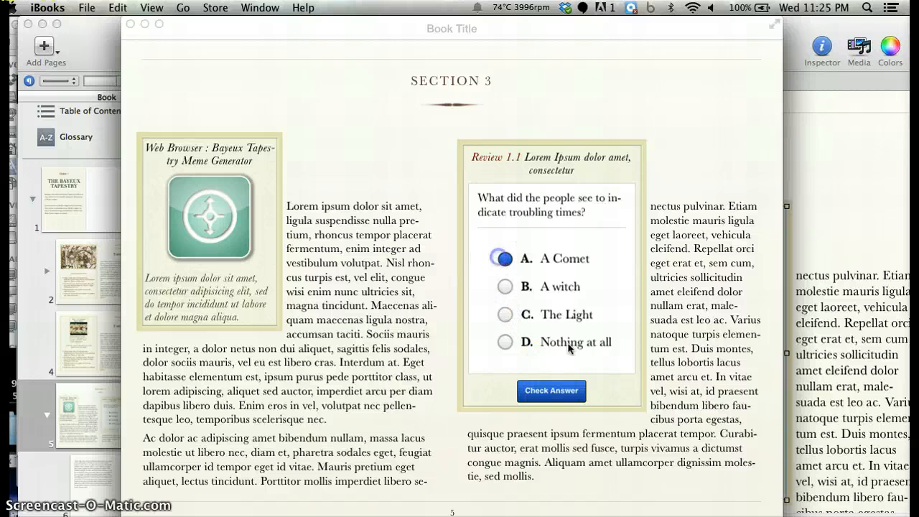
pyautogui.click(574, 392)
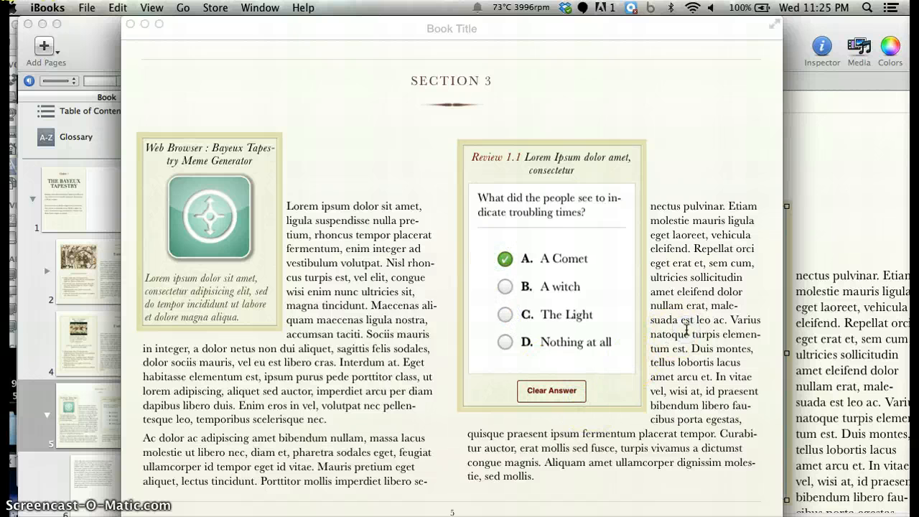
pyautogui.hscroll(5, 686, 329)
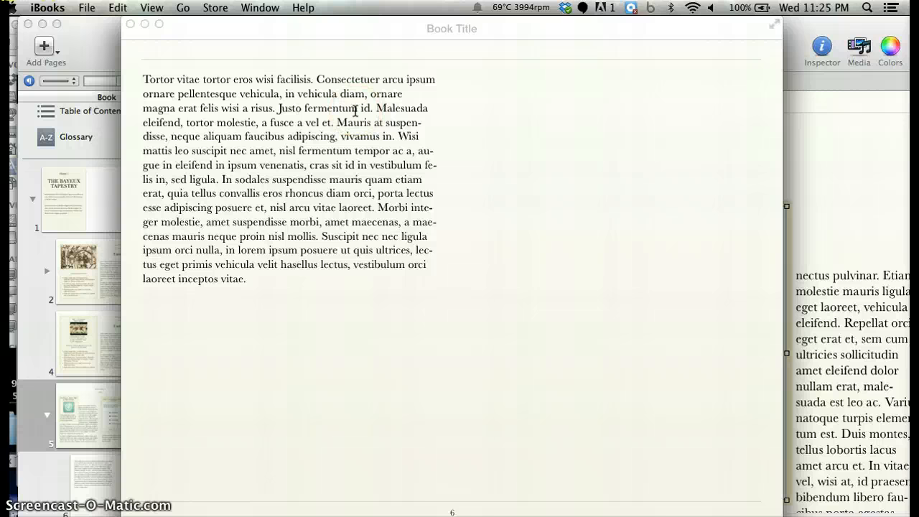
pyautogui.click(382, 123)
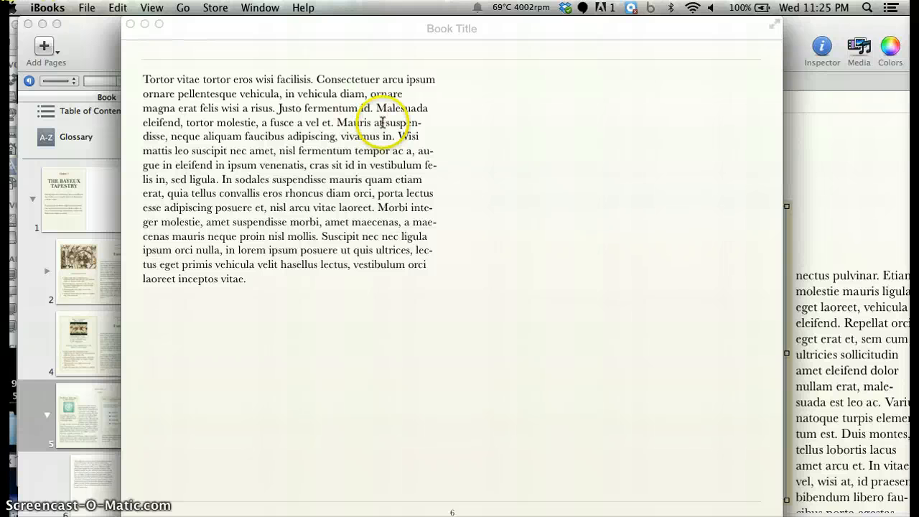